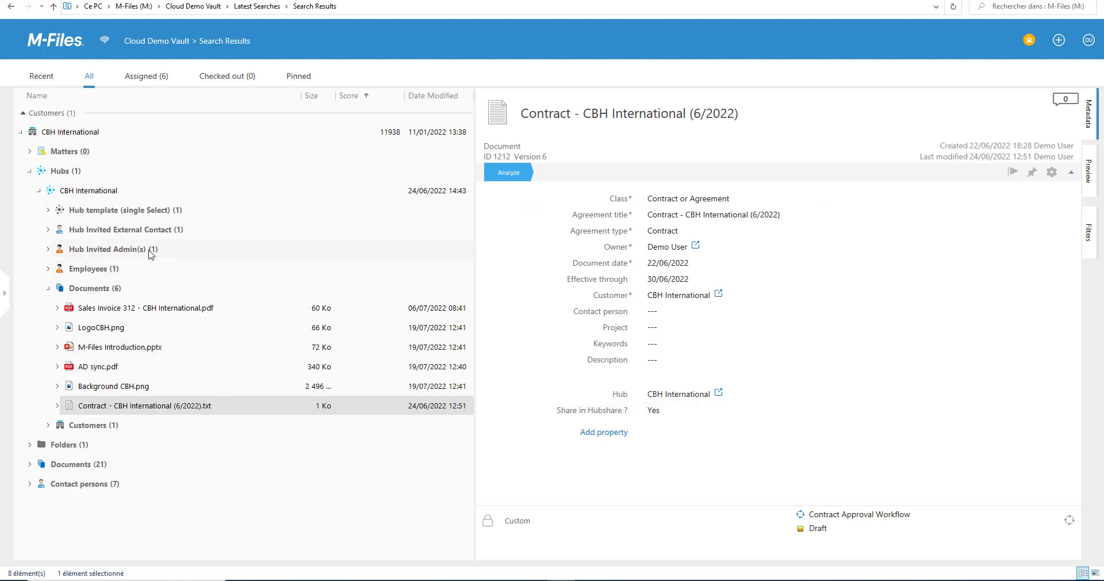
# - Add an Extension content widget titled Documents to the CBH International hub dashboard, four columns wide and two rows high
pyautogui.click(94, 191)
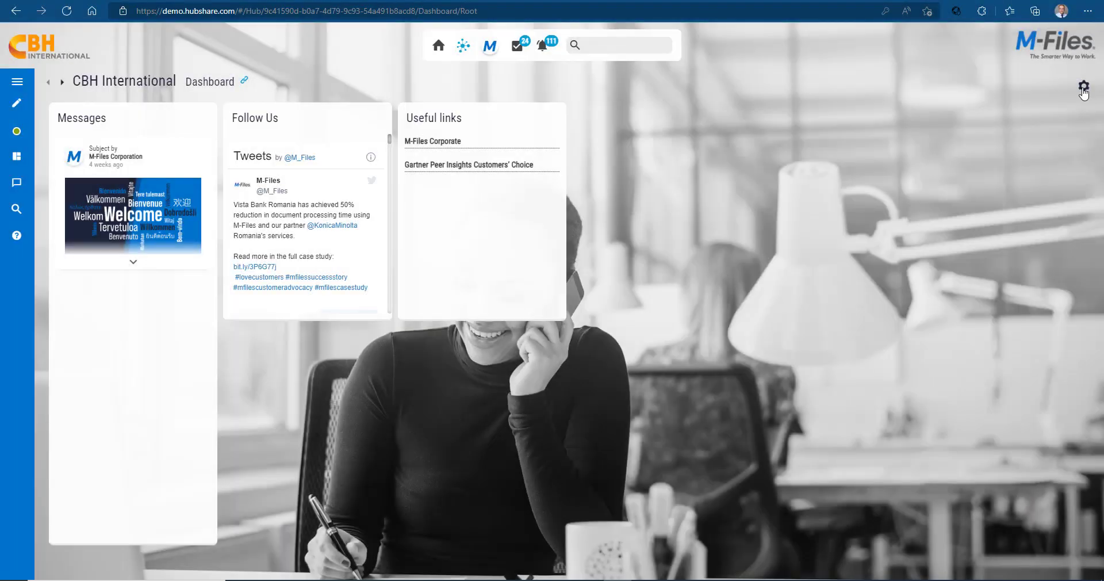
pyautogui.click(1083, 92)
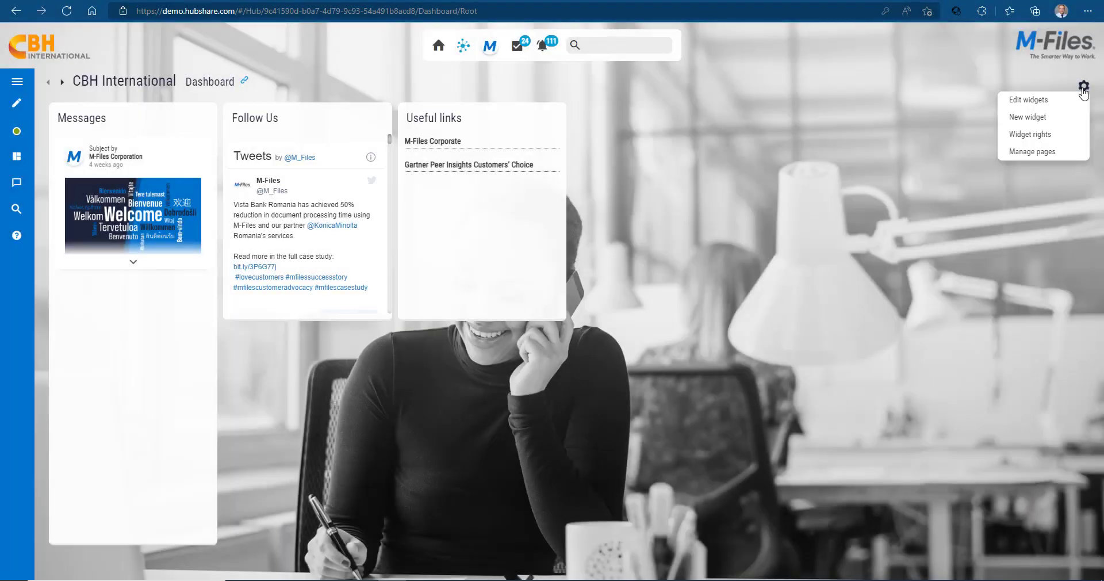
pyautogui.click(1024, 121)
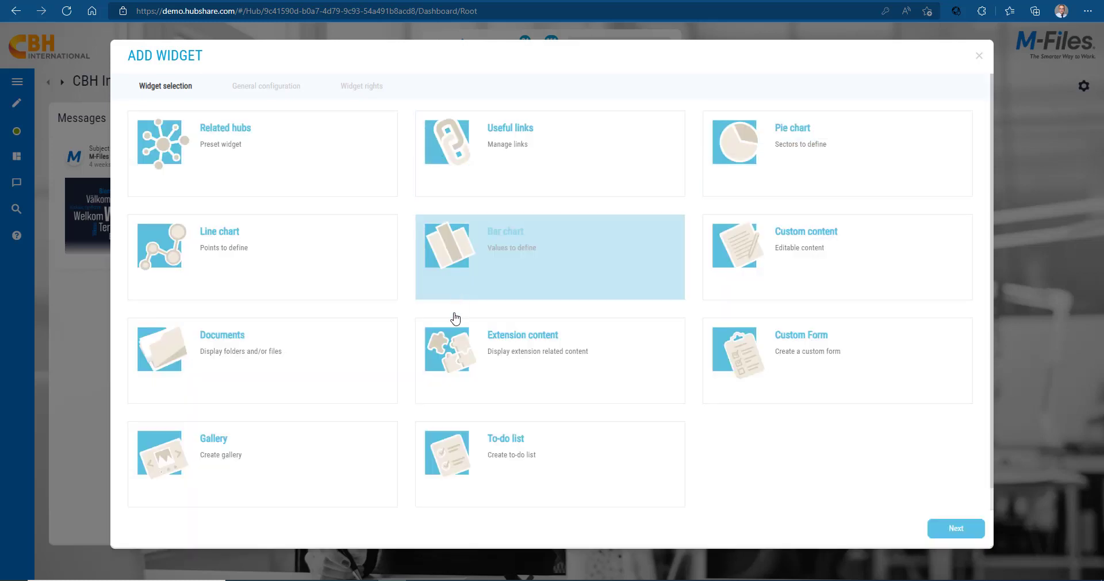
pyautogui.click(452, 362)
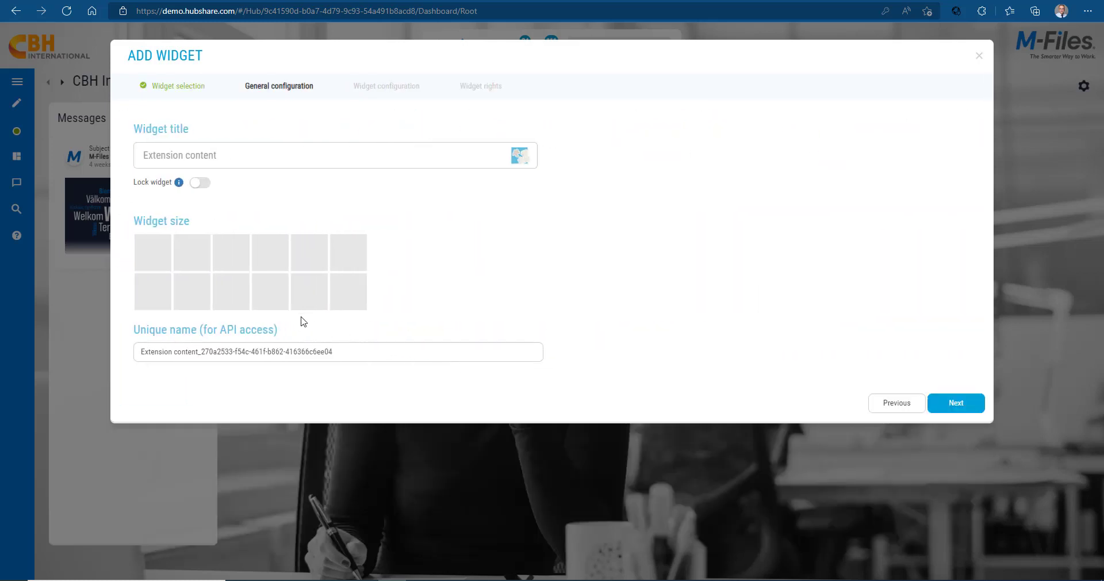
pyautogui.click(270, 304)
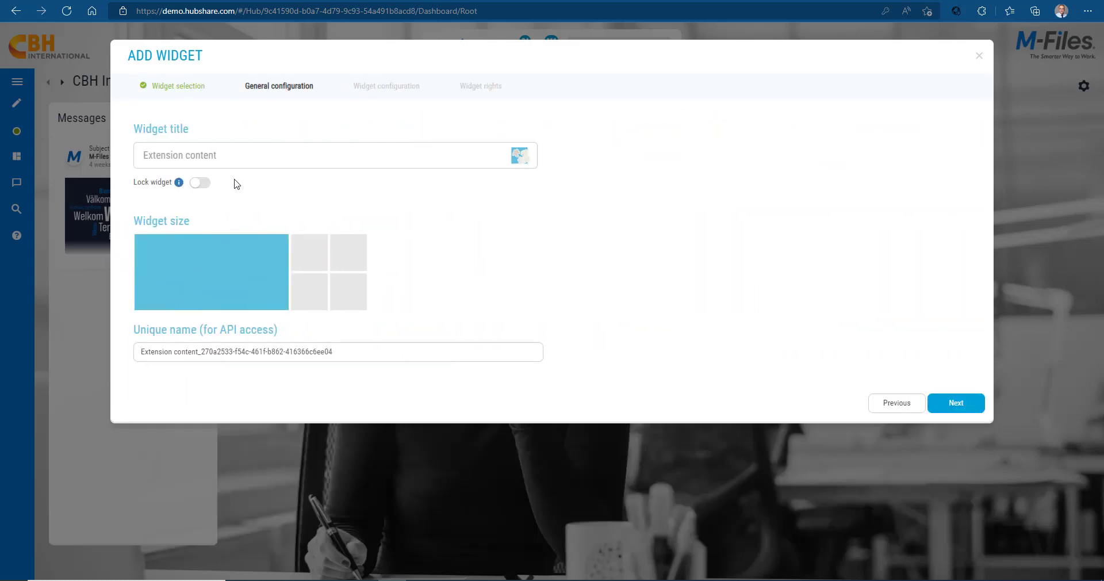
pyautogui.write('Documents')
pyautogui.click(967, 406)
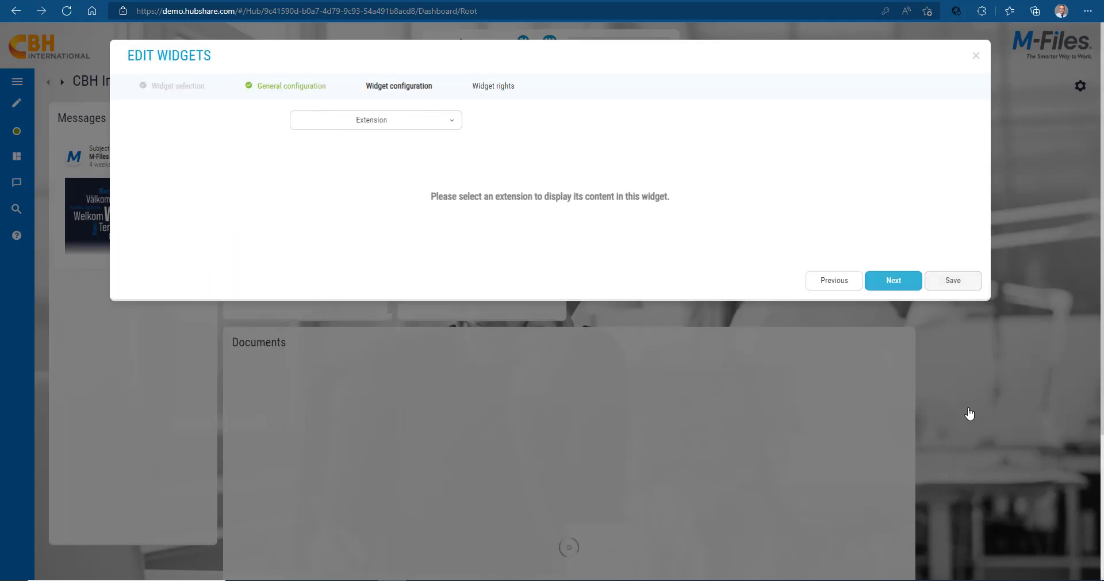
# - Set the widget's extension to M-Files, its content type to Explorer and its extension configuration to Hubshare Demo Vault
pyautogui.click(425, 126)
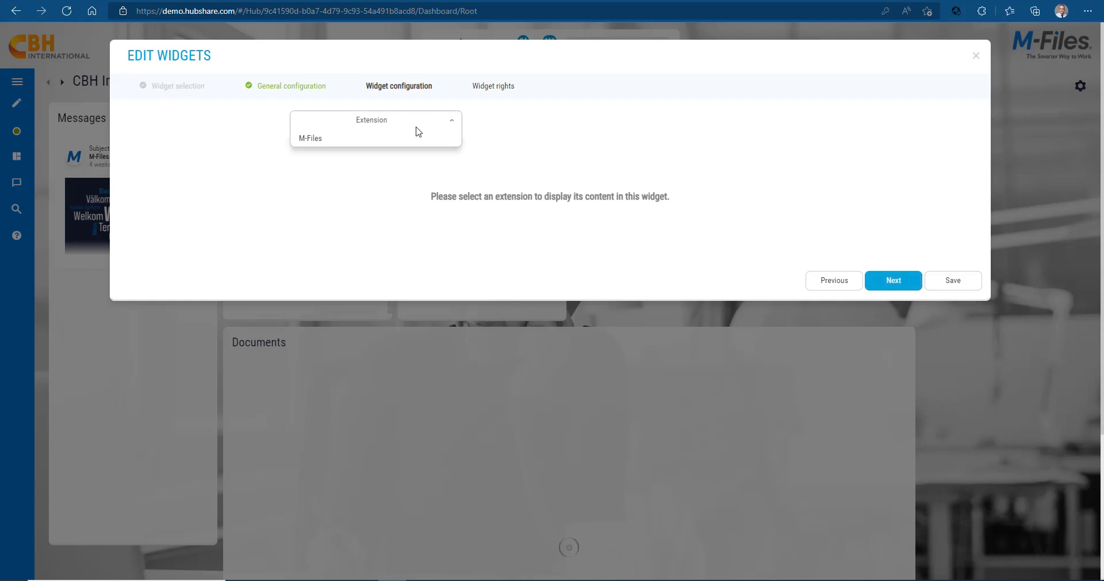
pyautogui.click(396, 139)
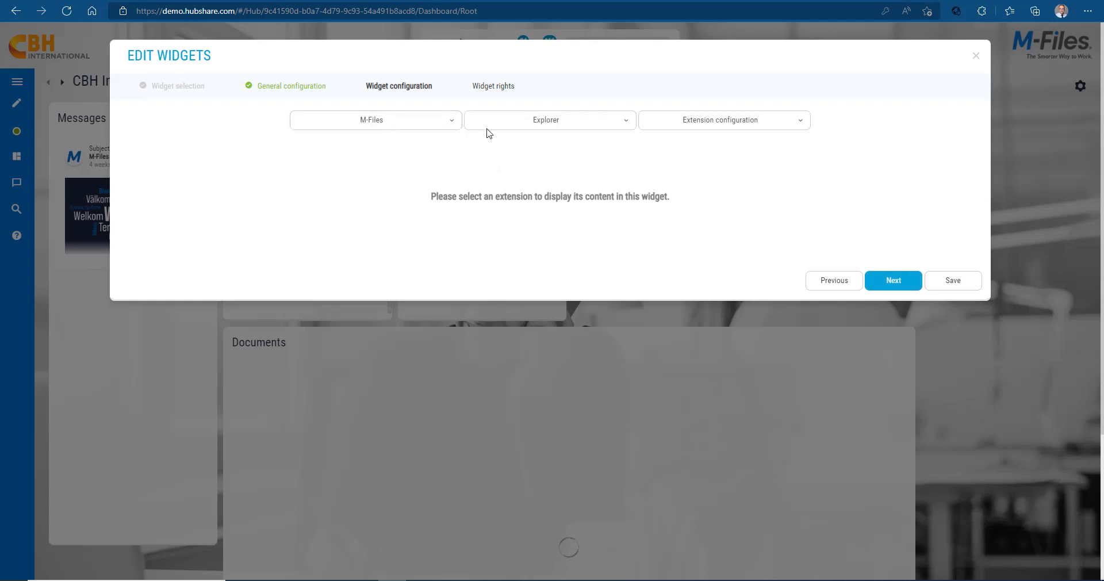
pyautogui.click(520, 126)
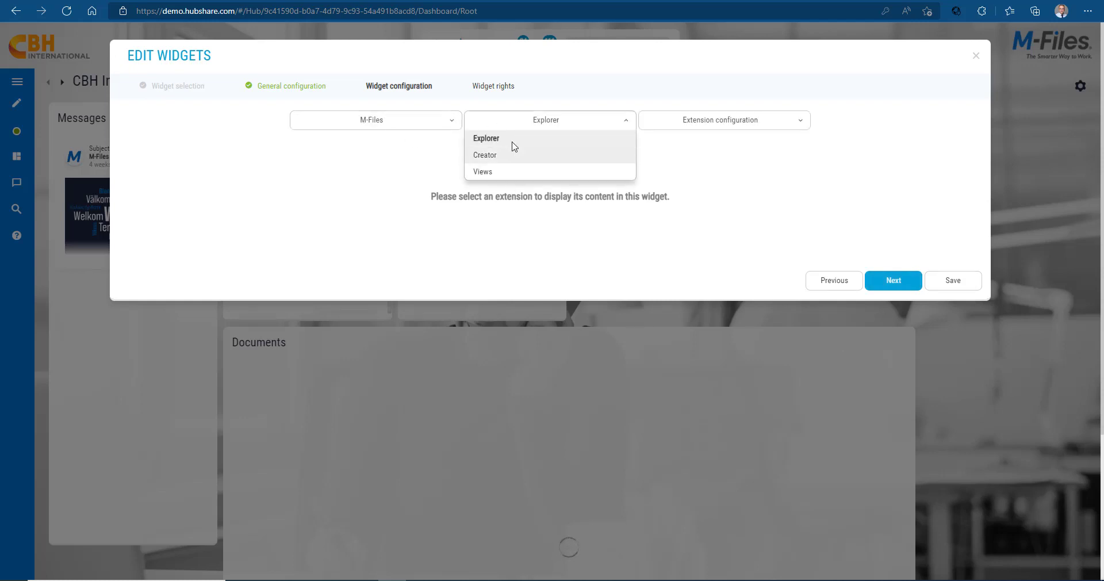
pyautogui.click(512, 143)
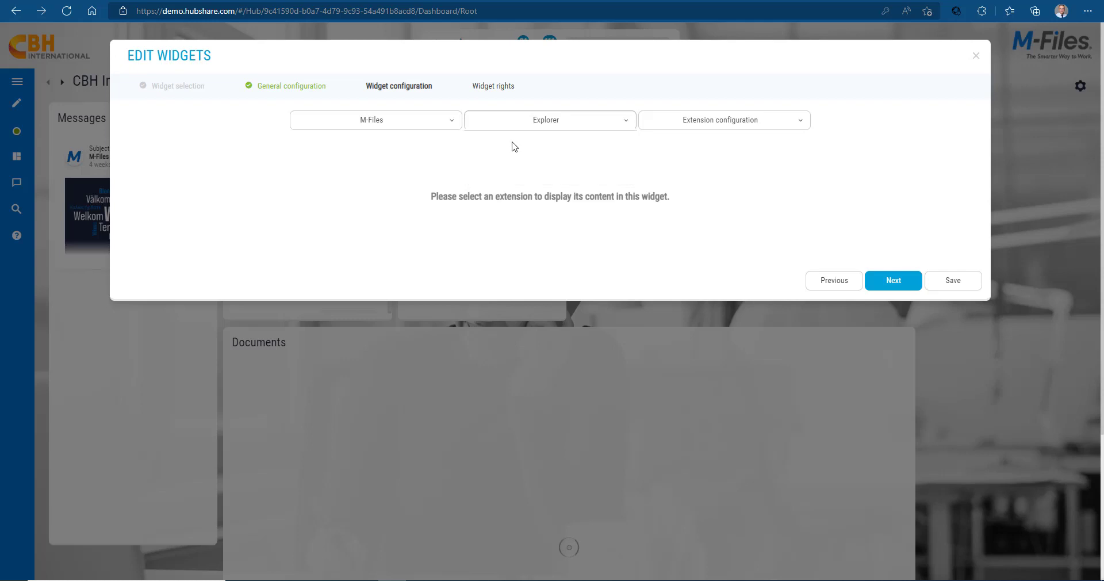
pyautogui.click(691, 128)
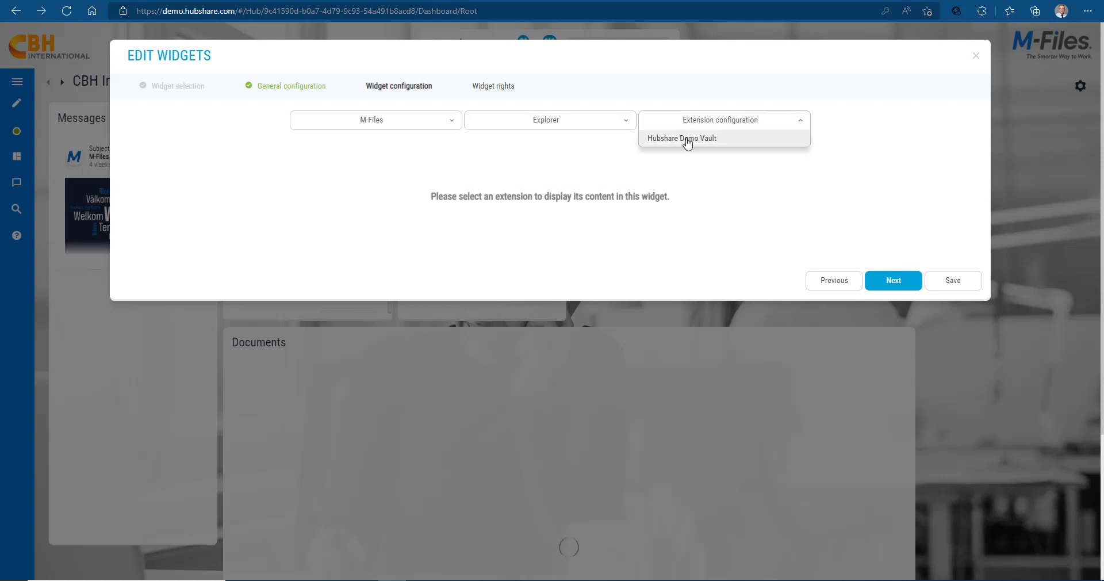
pyautogui.click(688, 139)
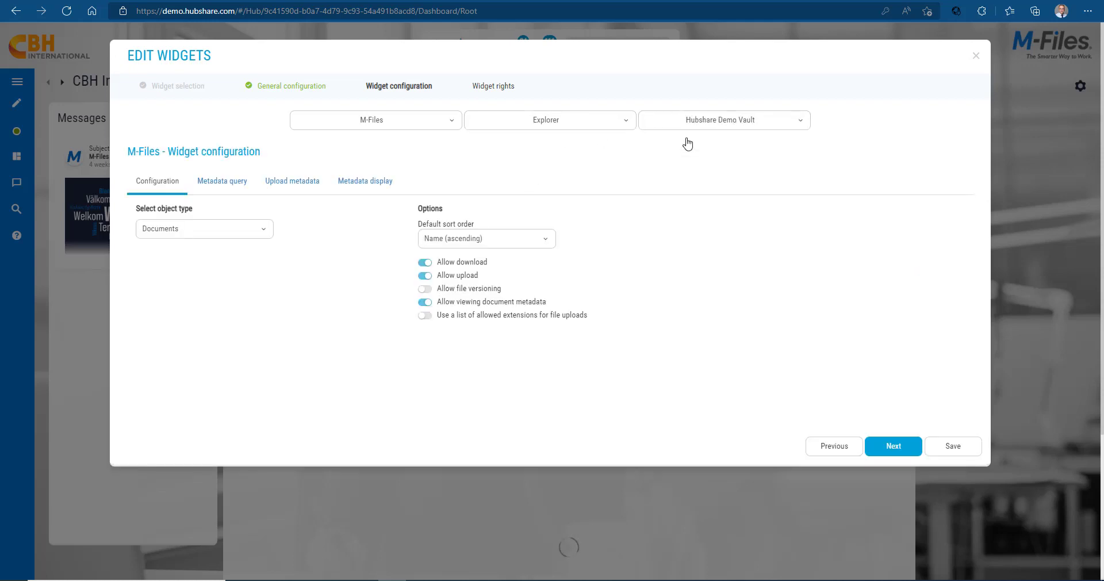
# - Keep Documents as the object type and disable download, upload and viewing of document metadata
pyautogui.click(226, 232)
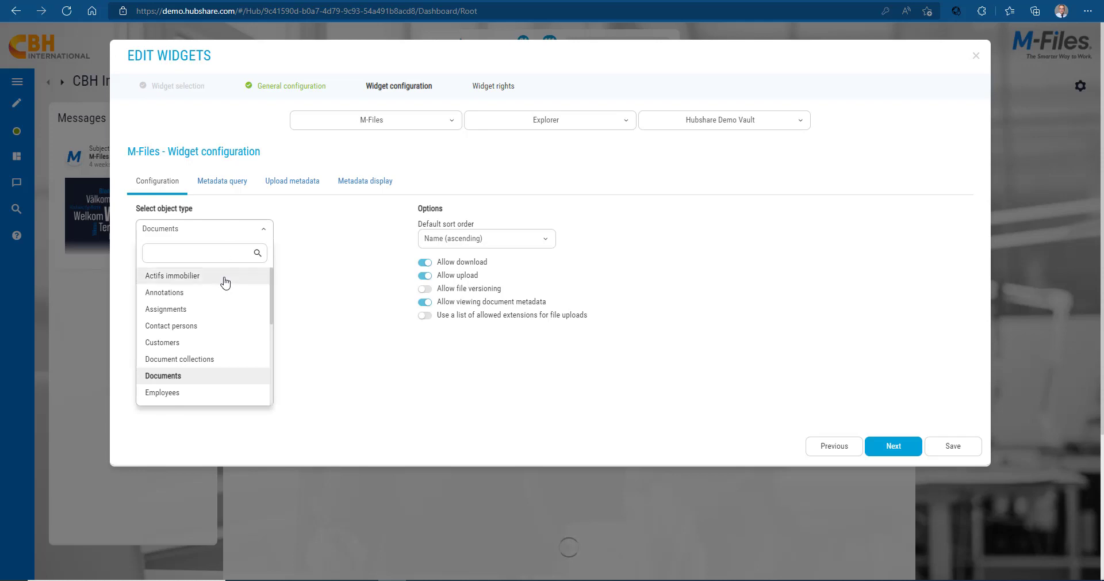
pyautogui.click(306, 238)
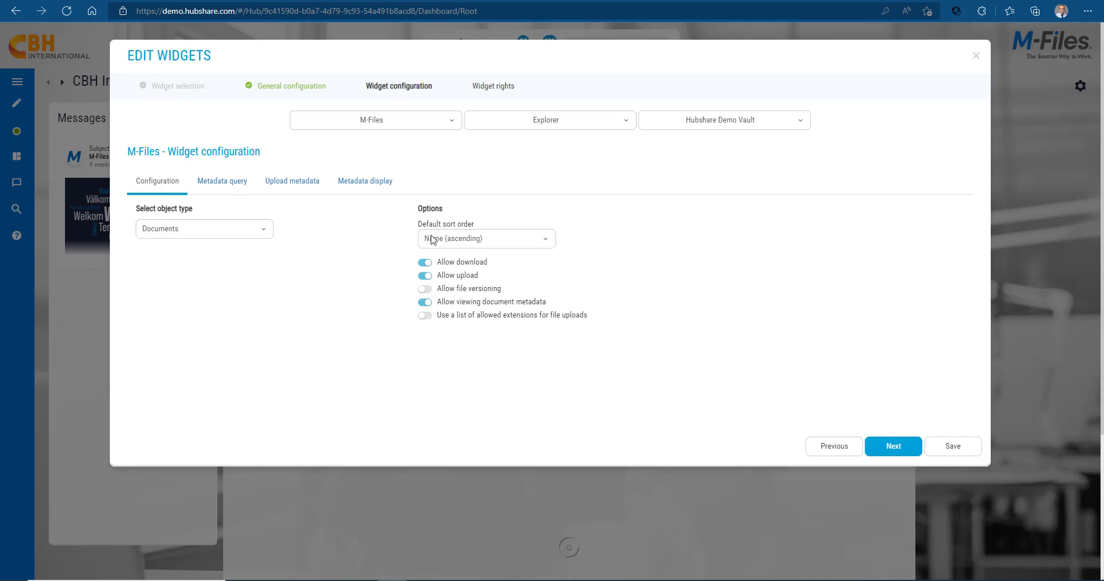
pyautogui.click(425, 263)
pyautogui.click(425, 275)
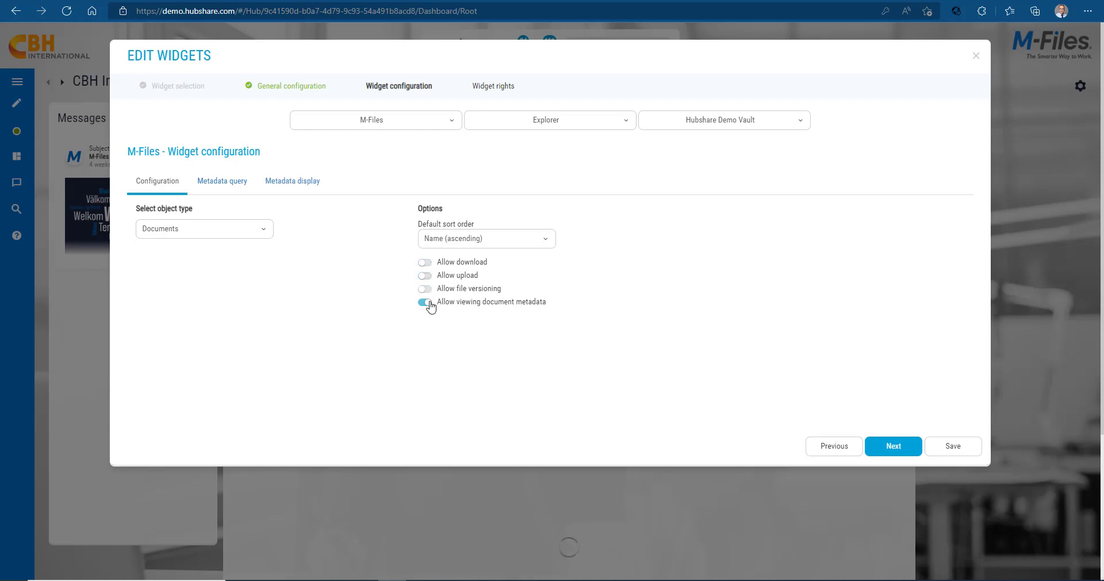
pyautogui.click(425, 301)
# - Save the Documents widget without any metadata query filter, accepting the display of all vault objects
pyautogui.click(207, 183)
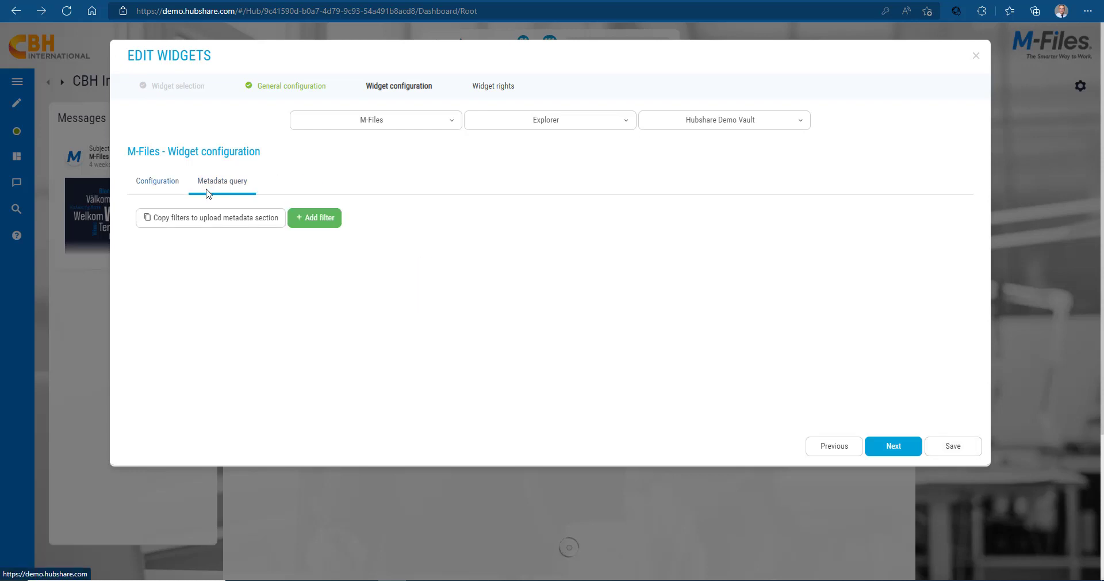
pyautogui.click(965, 452)
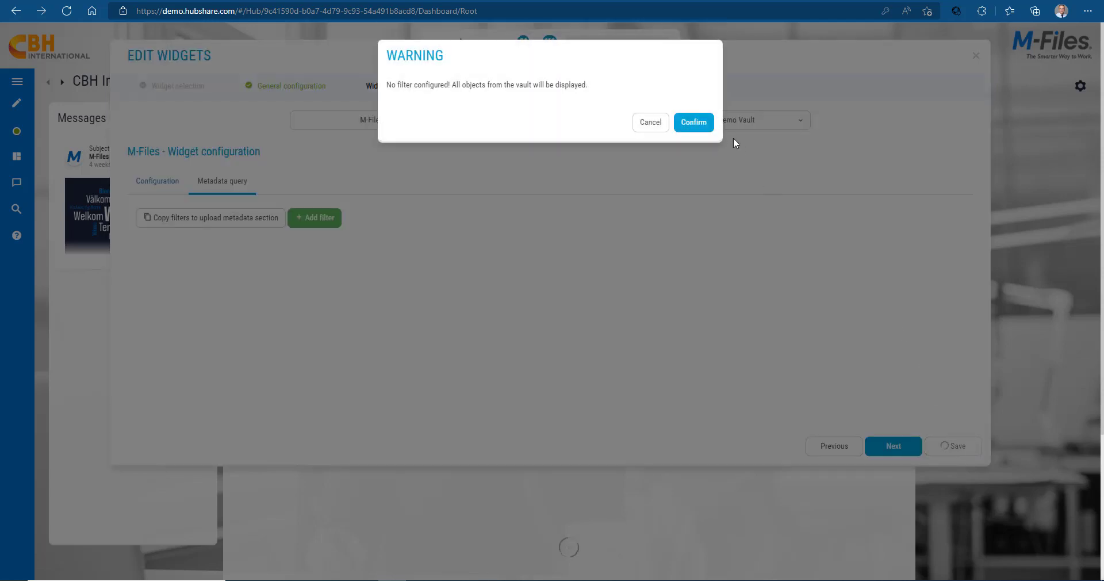
pyautogui.click(699, 122)
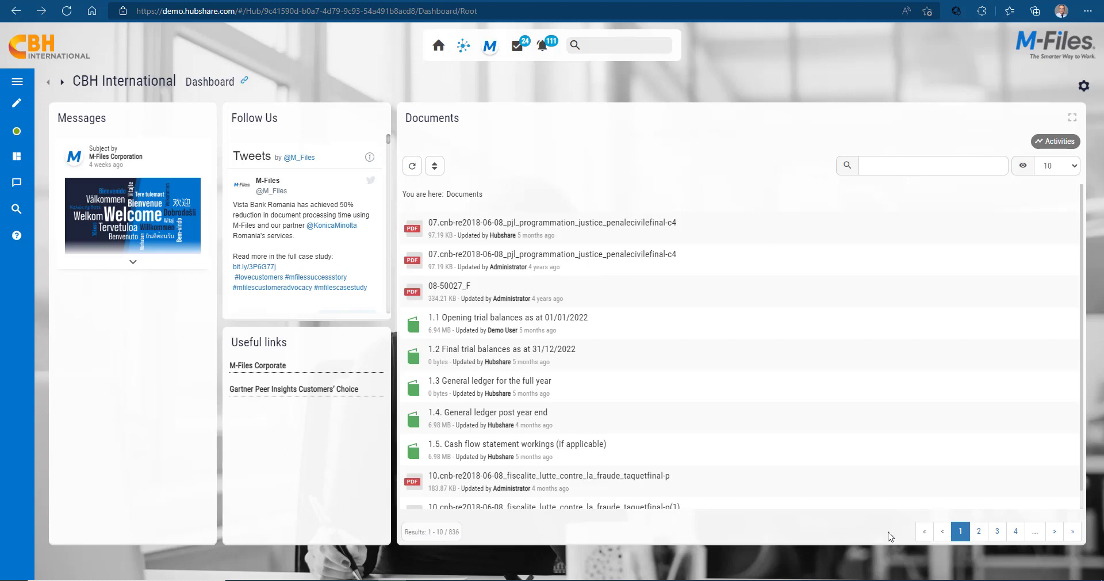
# - Reopen the Documents widget for editing at its metadata query settings
pyautogui.click(1084, 86)
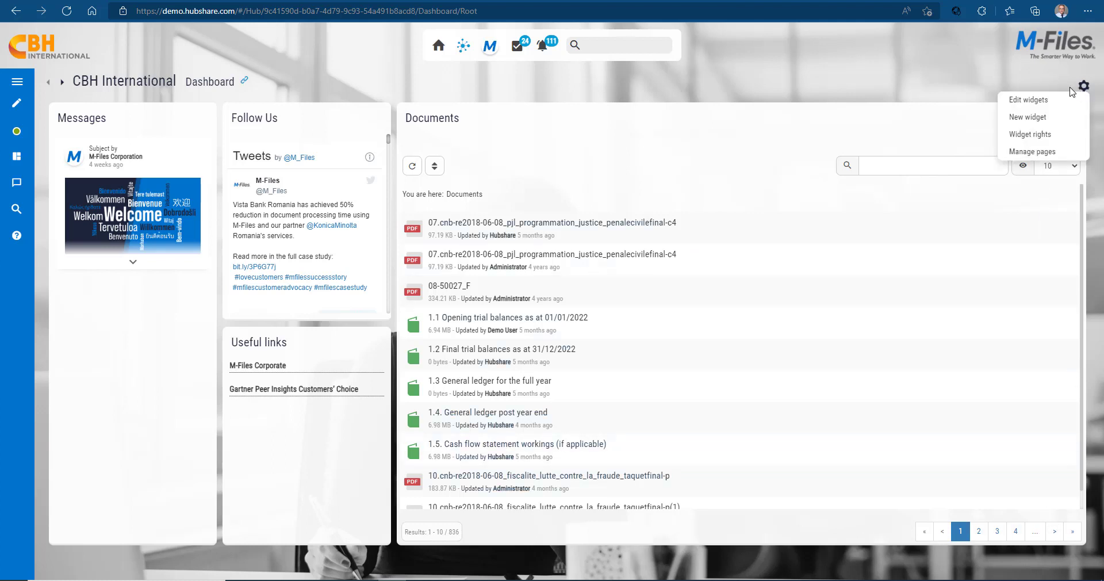
pyautogui.click(1034, 99)
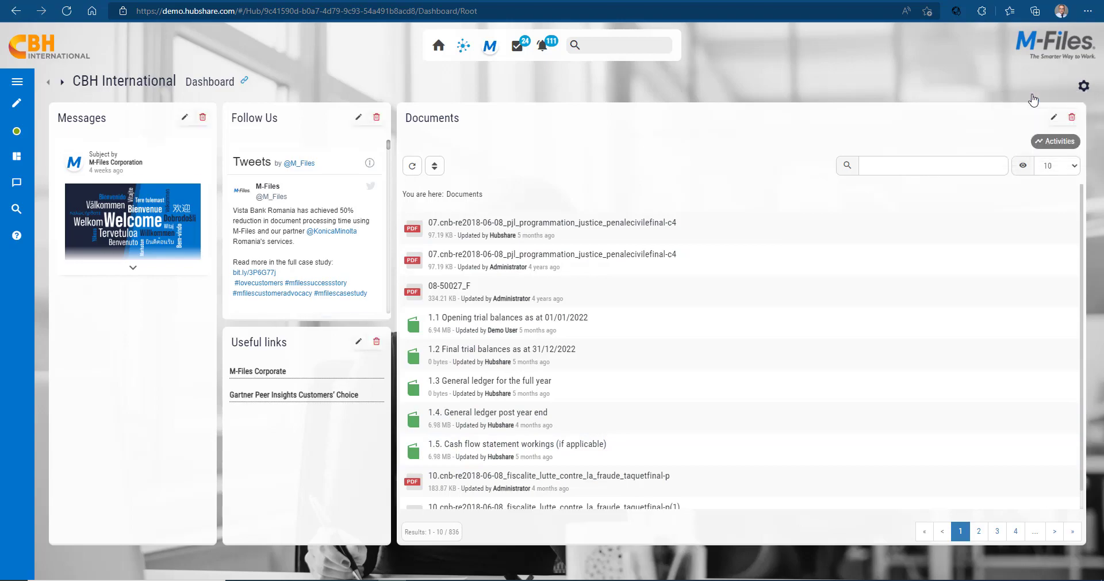
pyautogui.click(1054, 122)
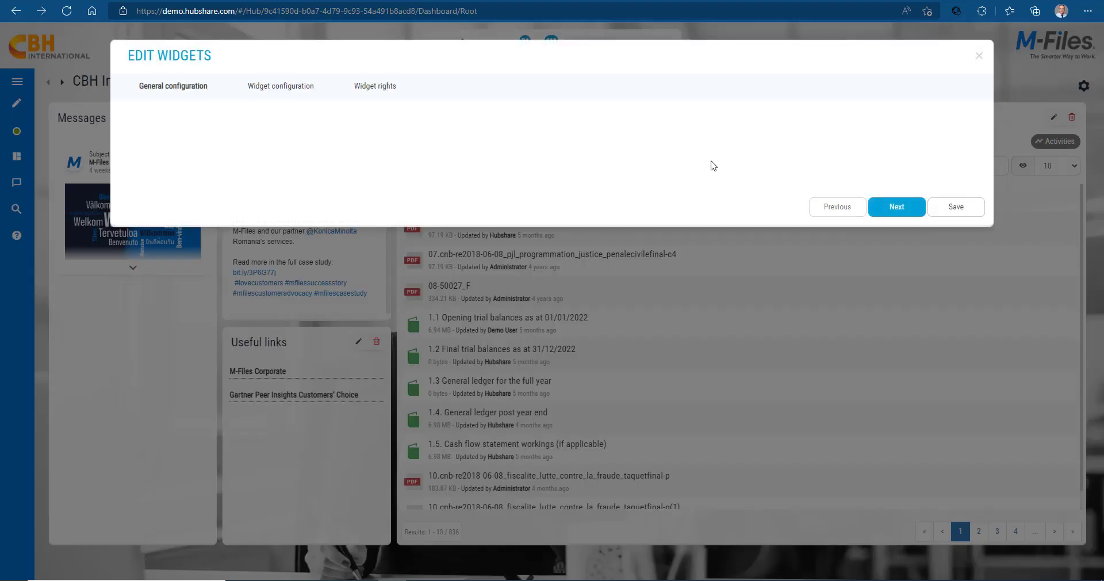
pyautogui.click(270, 90)
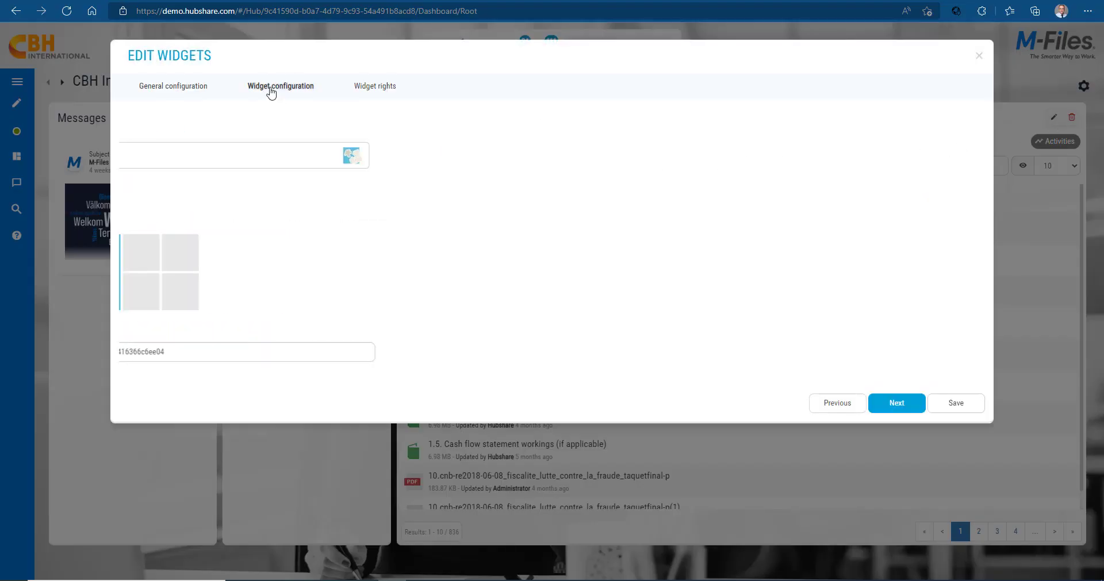
pyautogui.click(224, 180)
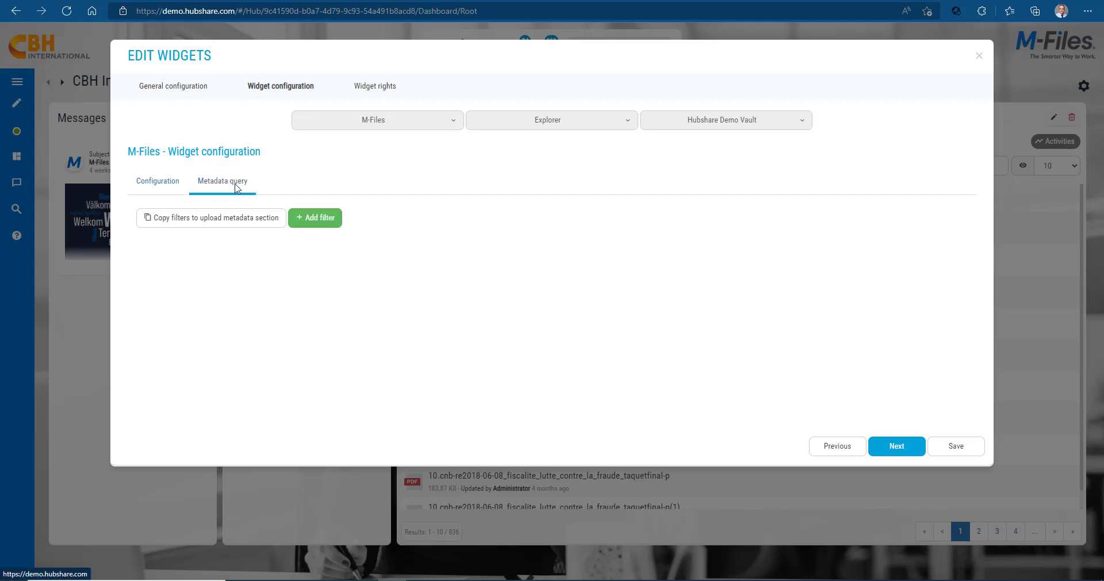
# - Add a metadata filter on Documents requiring "Share in Hubshare ?" to equal Yes
pyautogui.click(315, 219)
pyautogui.click(269, 234)
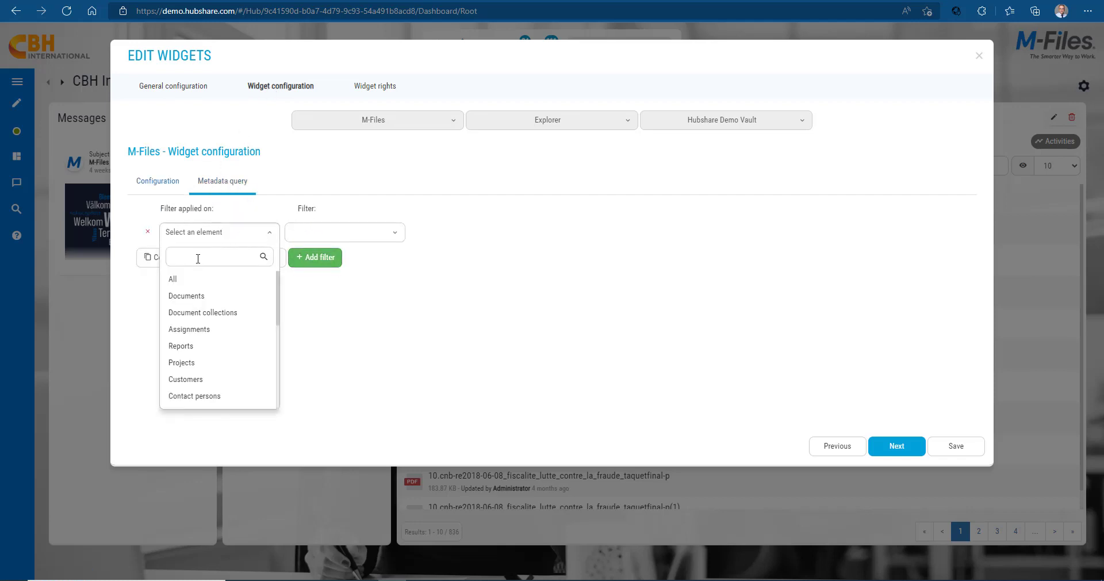
pyautogui.click(197, 298)
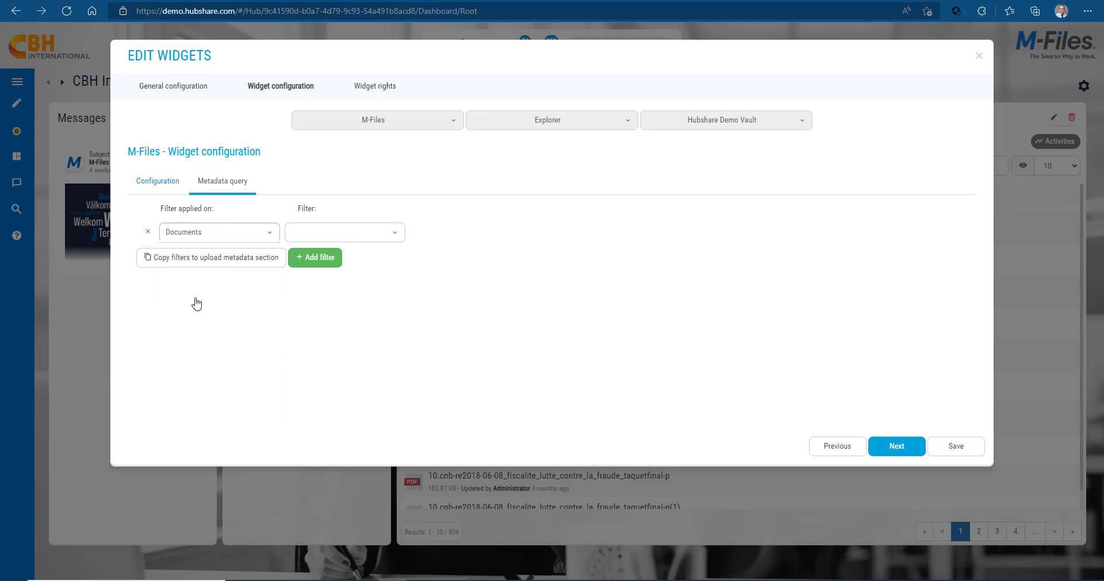
pyautogui.click(322, 233)
pyautogui.write('share in')
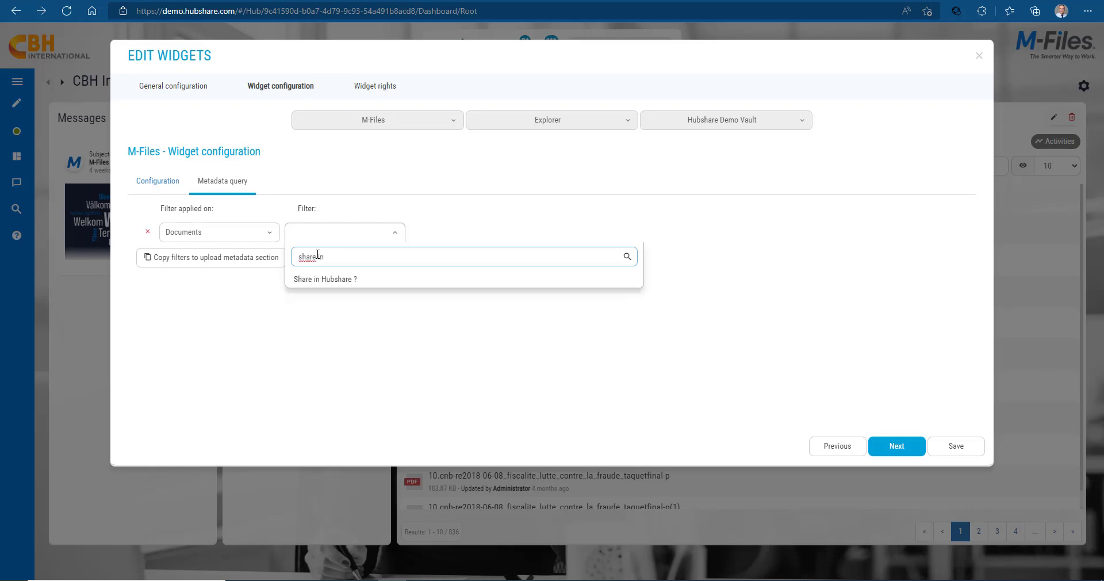
pyautogui.click(341, 278)
pyautogui.click(473, 234)
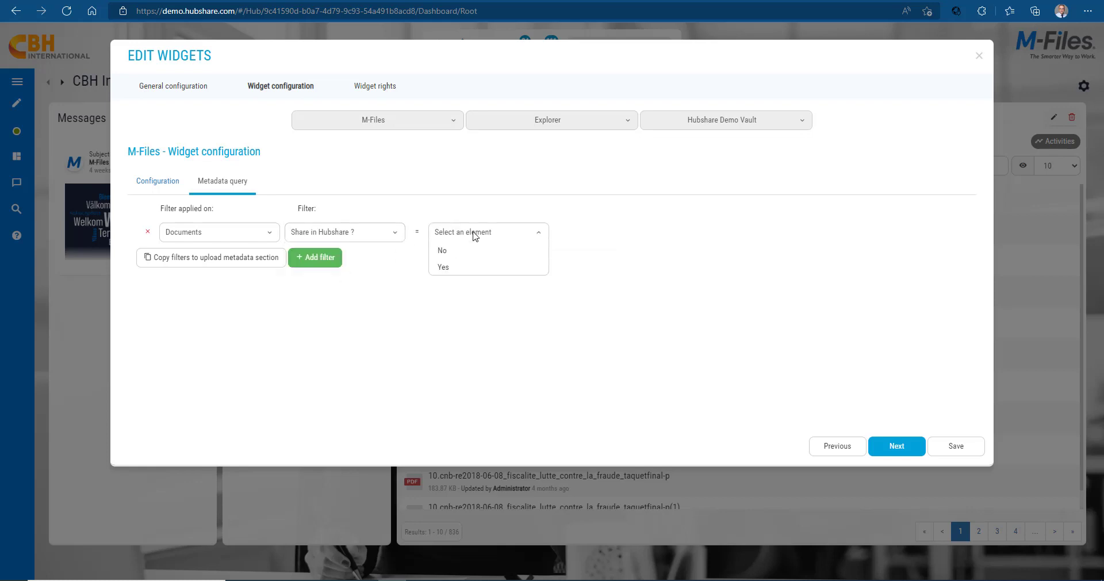
pyautogui.click(457, 270)
# - Add a second metadata filter on Documents using the Hub property
pyautogui.click(317, 259)
pyautogui.click(265, 258)
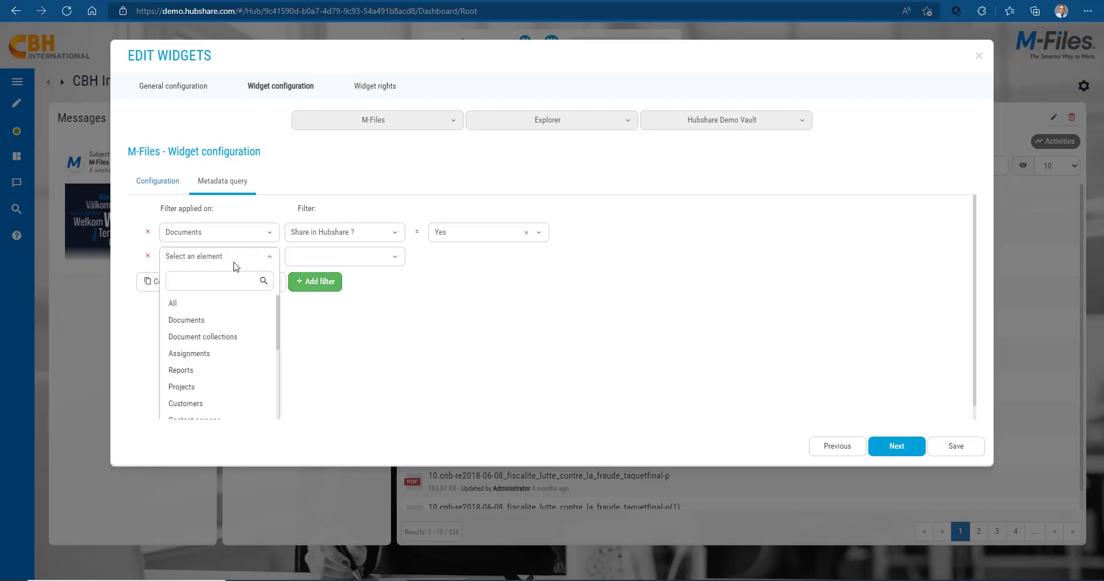
pyautogui.click(188, 320)
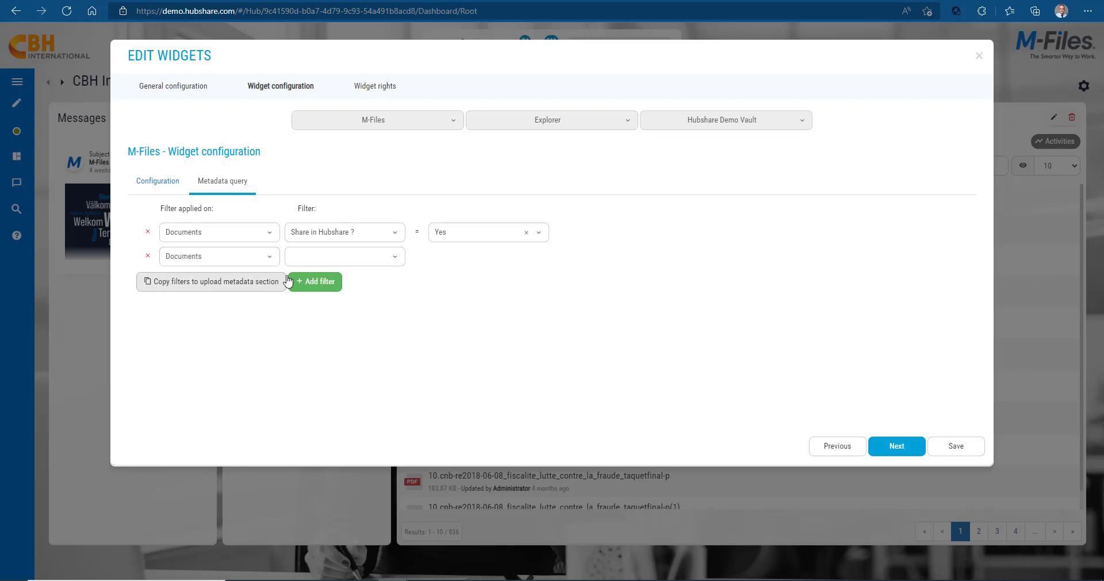
pyautogui.click(317, 259)
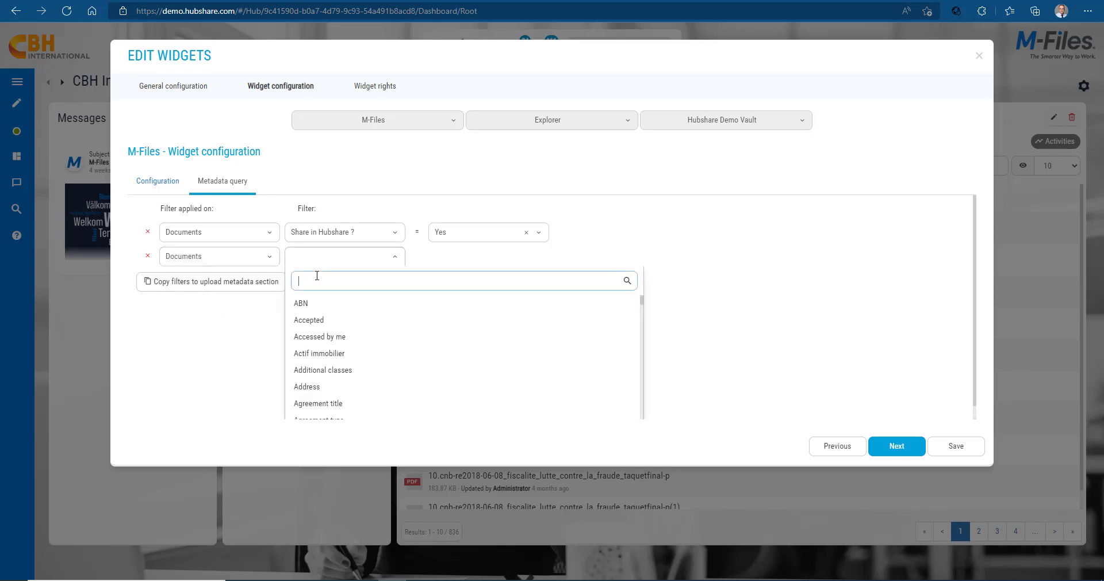
pyautogui.write('hub')
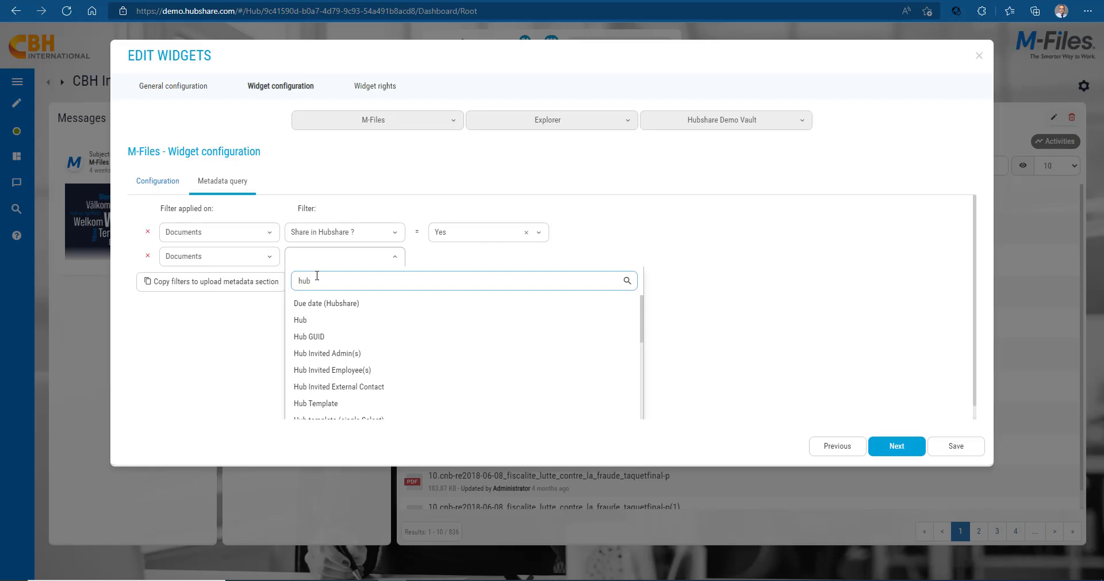
pyautogui.click(316, 321)
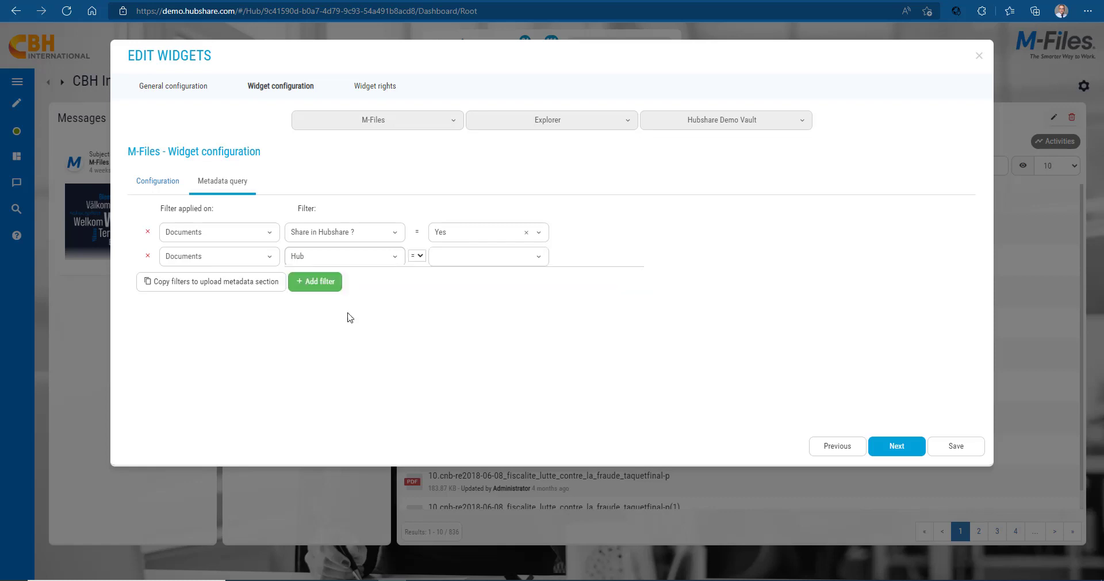
# - Extend the second Documents filter from the Hub property to its Hubshare GUID property
pyautogui.click(417, 256)
pyautogui.click(417, 282)
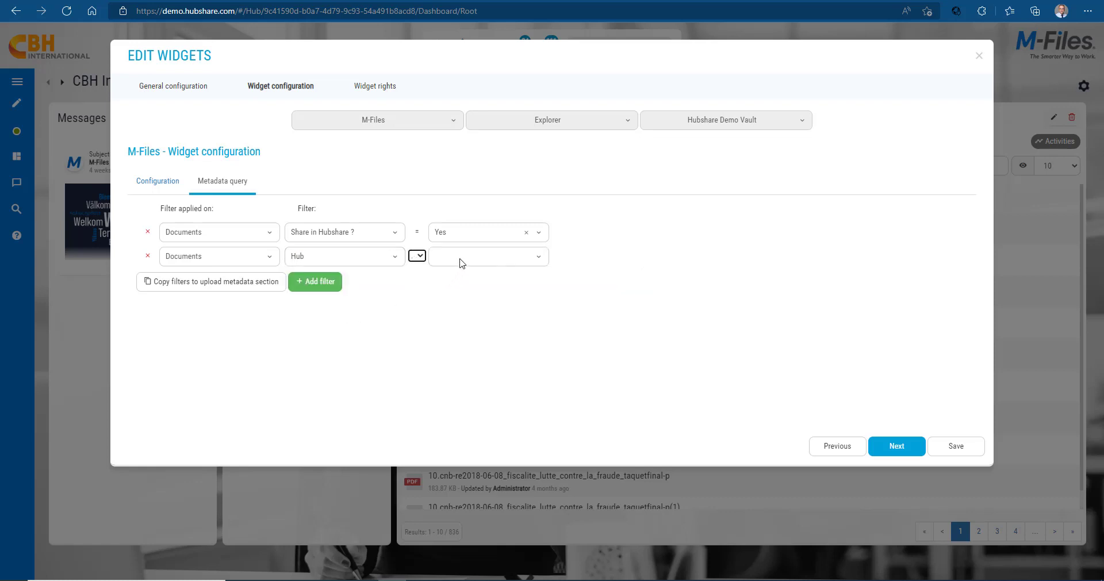
pyautogui.click(460, 258)
pyautogui.click(460, 286)
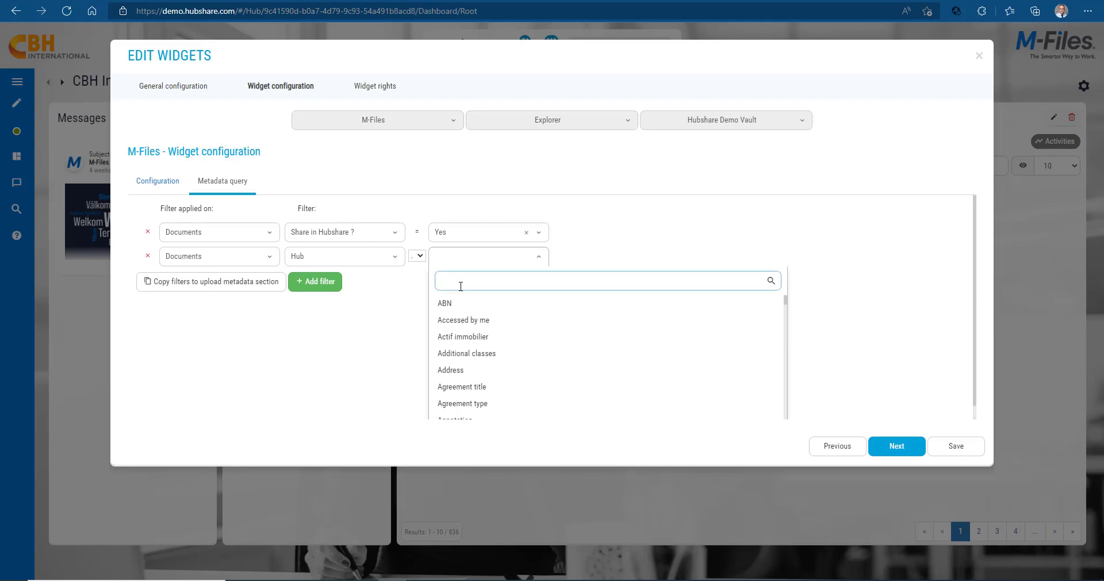
pyautogui.write('guid')
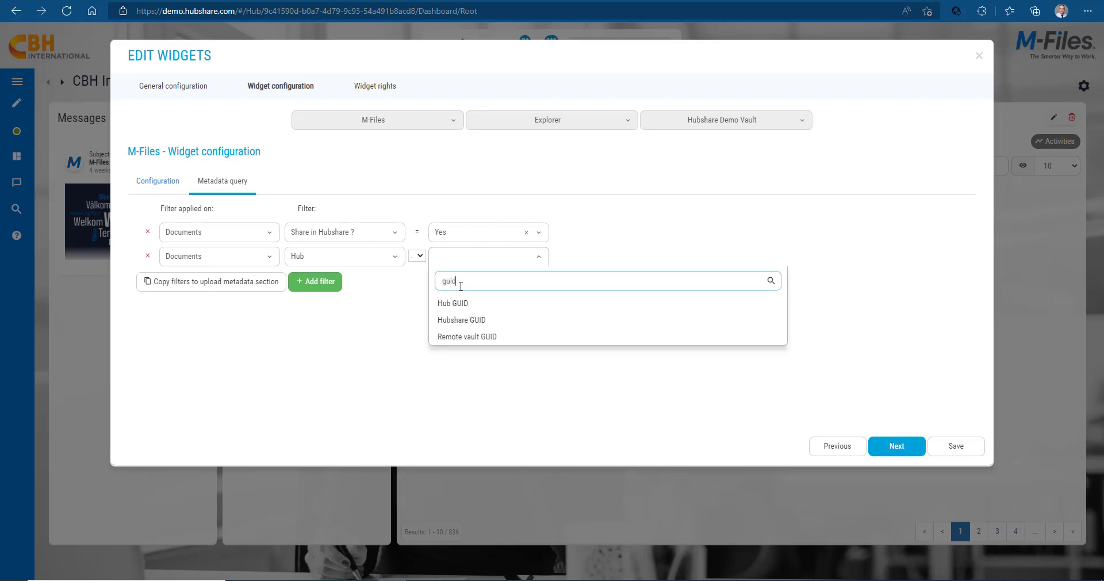
pyautogui.click(483, 321)
# - Match the Hubshare GUID filter to the custom value 9c41590d-b0a7-4d79-9c93-54a491b8acd8 and save the widget
pyautogui.click(634, 253)
pyautogui.write('9c41590d-b0a7-4d79-9c93-54a491b8acd8')
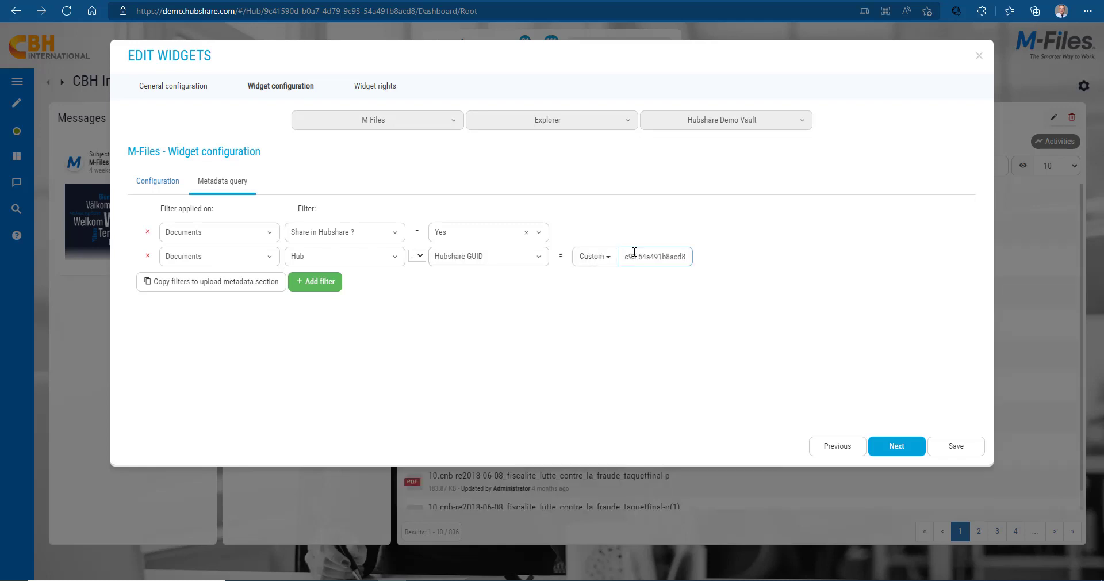
pyautogui.click(964, 447)
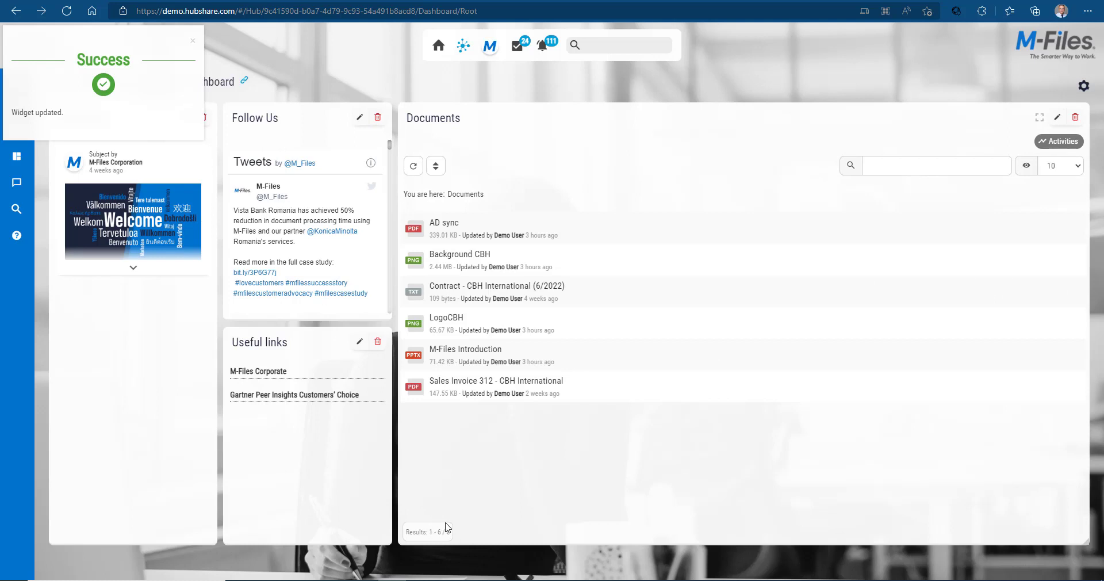
# - Switch to M-Files to compare the documents linked to the CBH International hub, and return to the Hubshare dashboard
pyautogui.hotkey('alt', 'Tab')
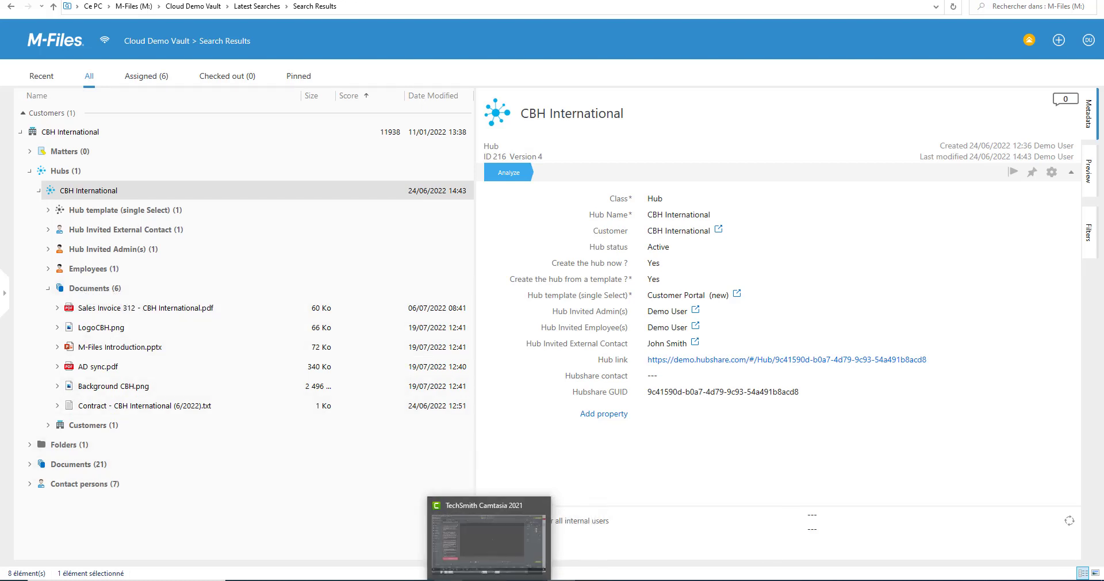
pyautogui.click(395, 580)
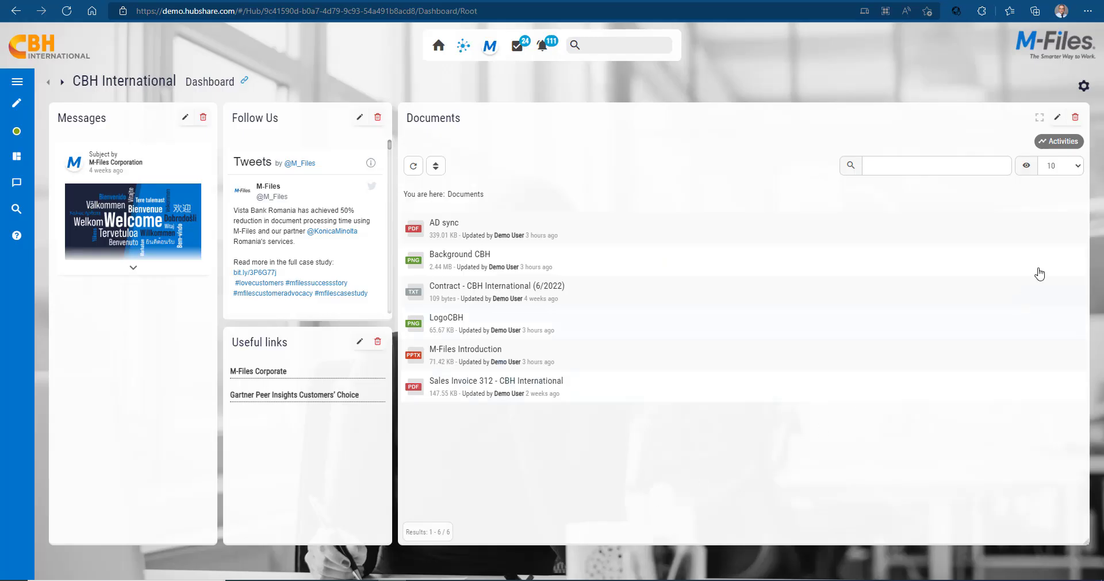
# - Replace the custom value of the Hubshare GUID filter with the Prefill value Hub Unique Identifier and save the Documents widget
pyautogui.click(1057, 118)
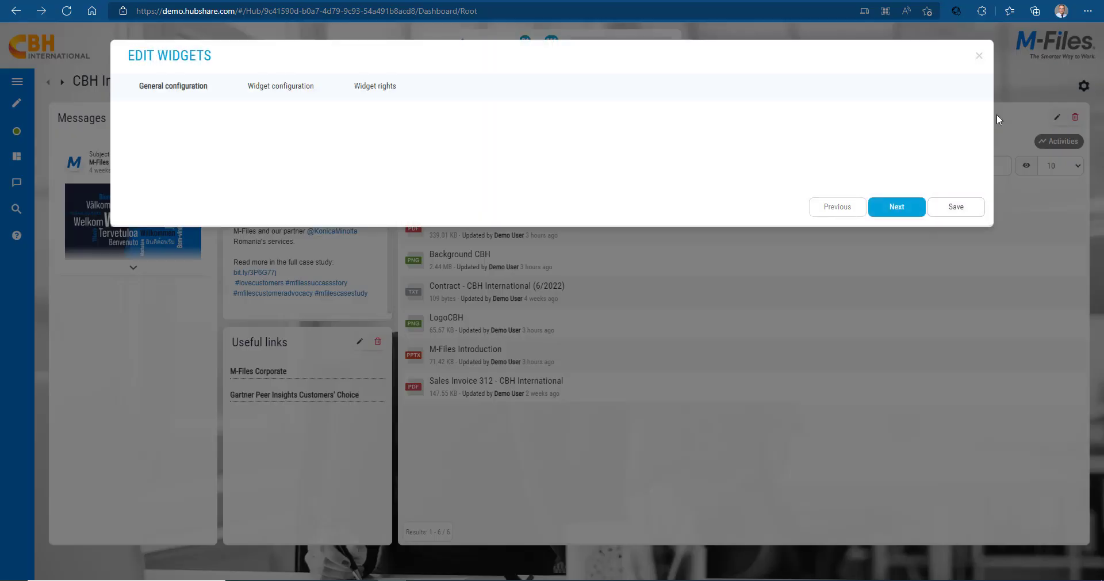
pyautogui.click(281, 87)
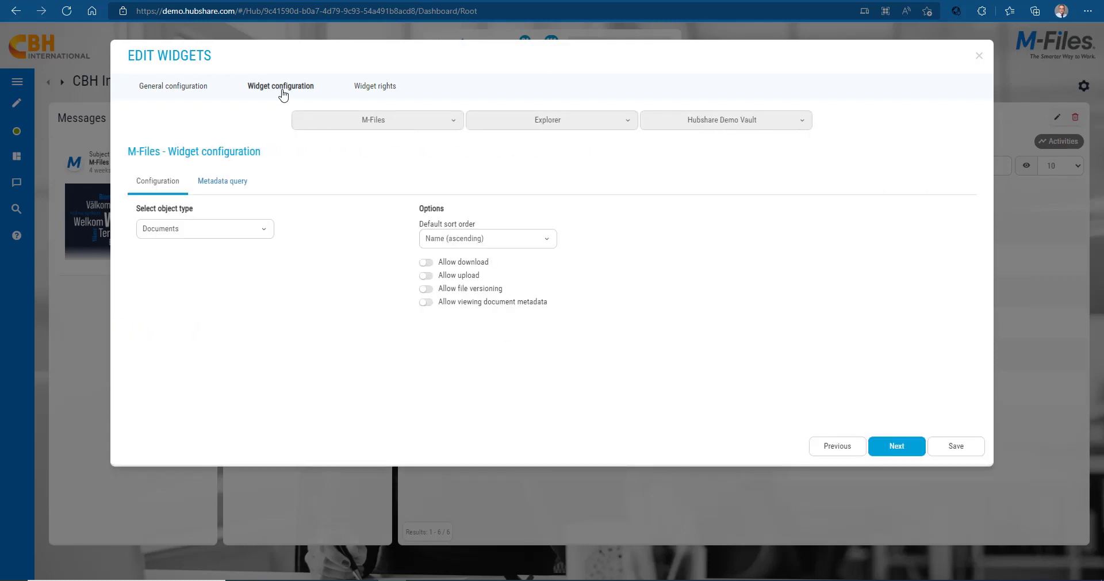
pyautogui.click(237, 182)
pyautogui.click(592, 256)
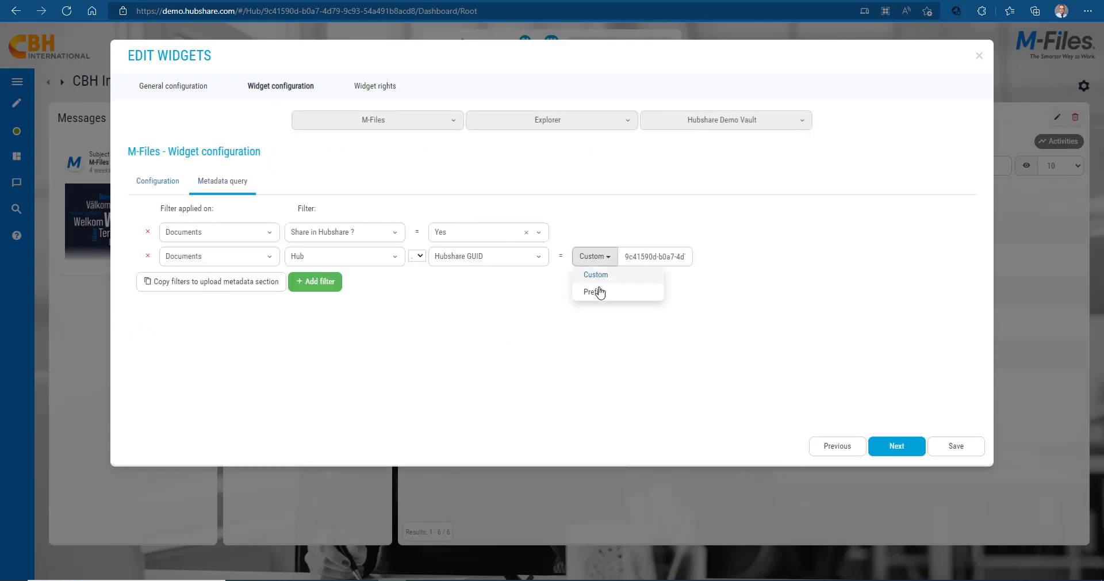
pyautogui.click(597, 292)
pyautogui.click(652, 262)
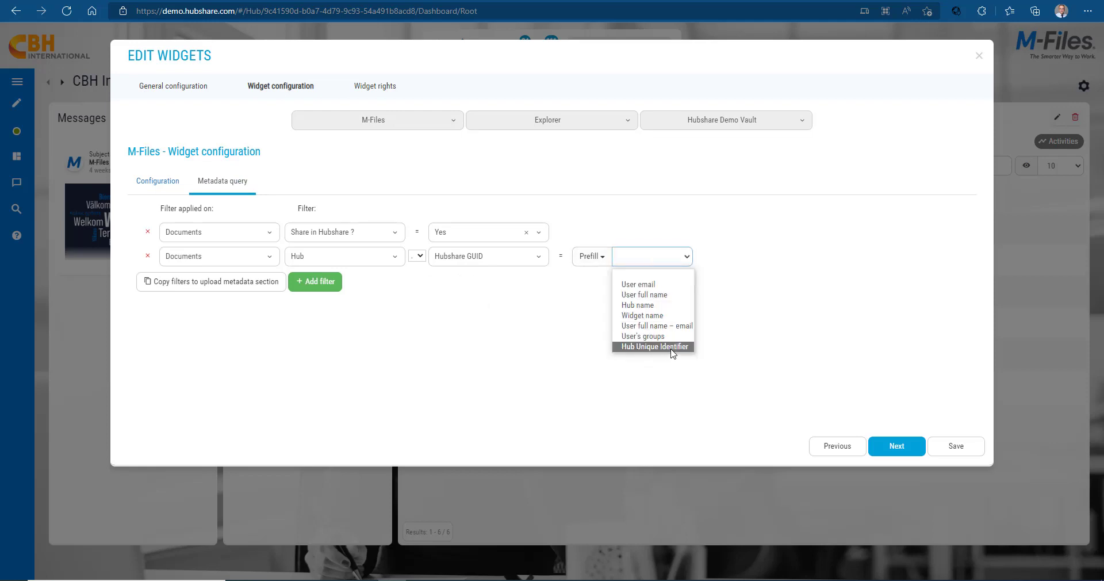
pyautogui.click(654, 346)
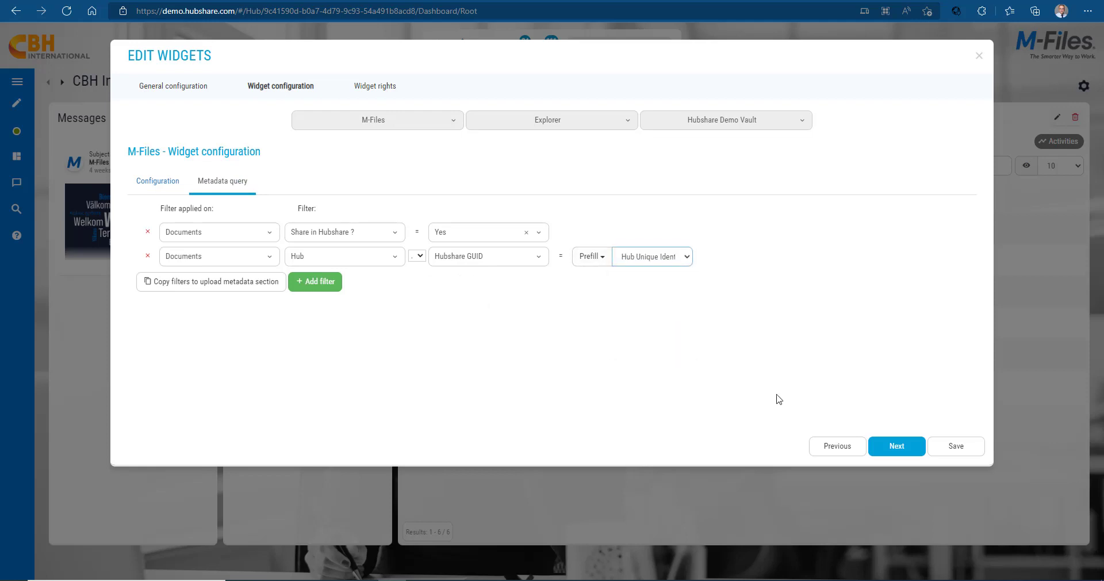
pyautogui.click(955, 446)
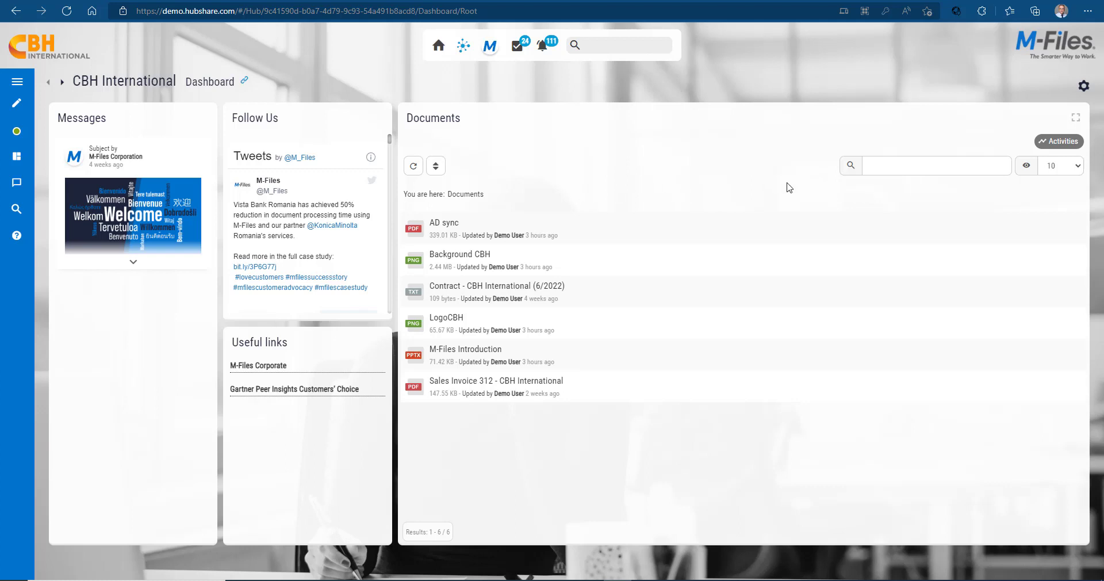
# - Search the Documents widget for 2,625.50, and search for the same amount inside Sales Invoice 312 - CBH International
pyautogui.click(886, 165)
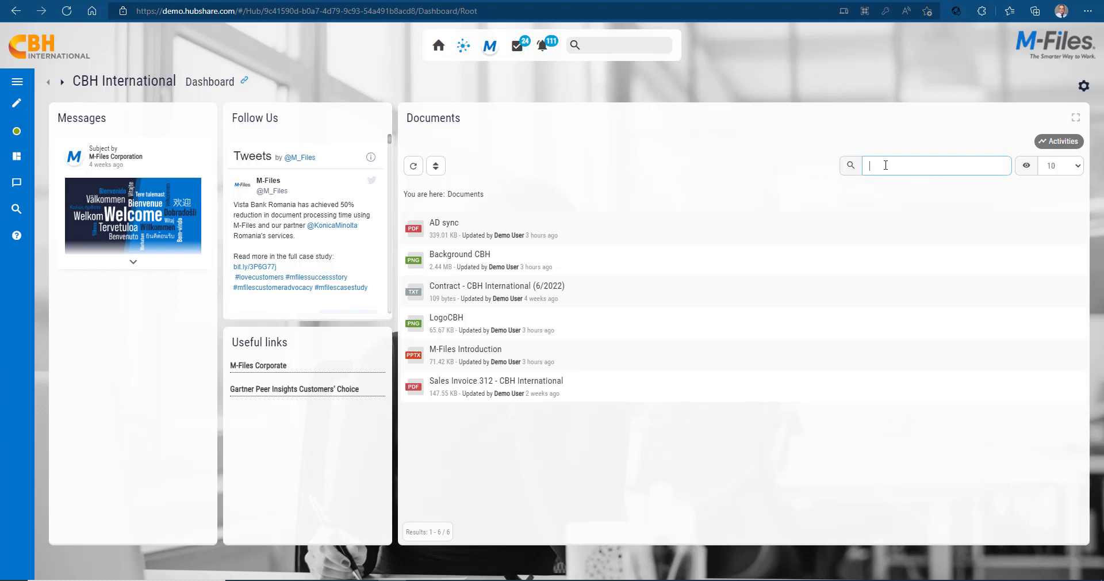
pyautogui.write('2,623.50')
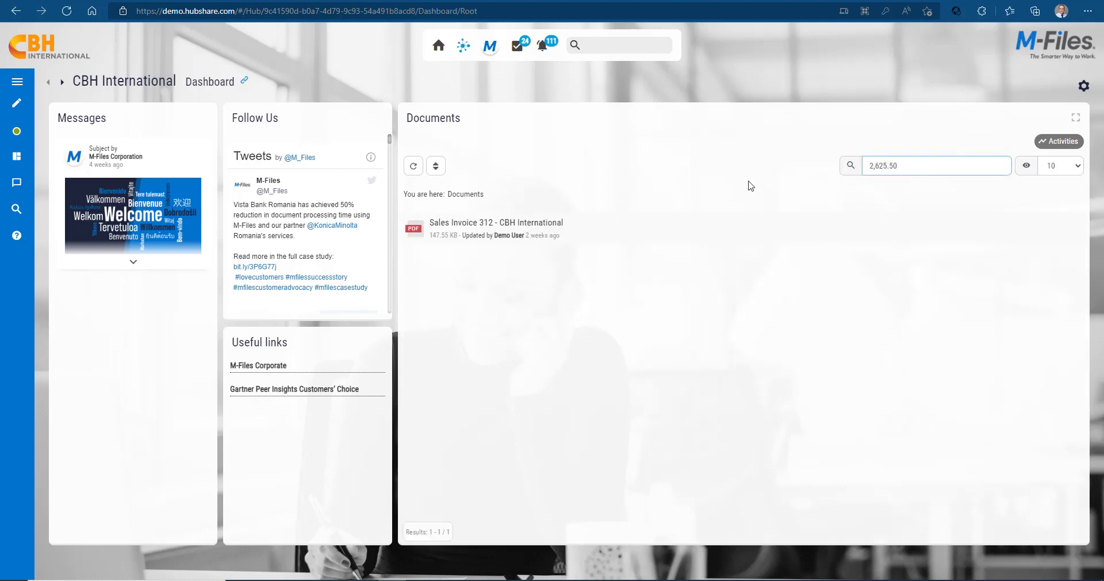
pyautogui.click(574, 230)
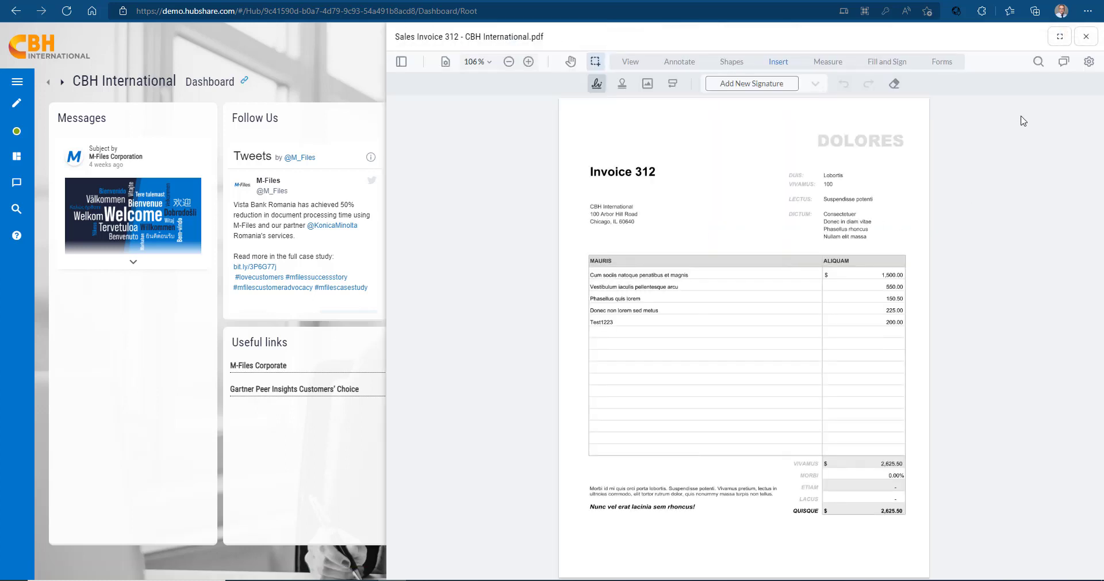
pyautogui.click(1044, 64)
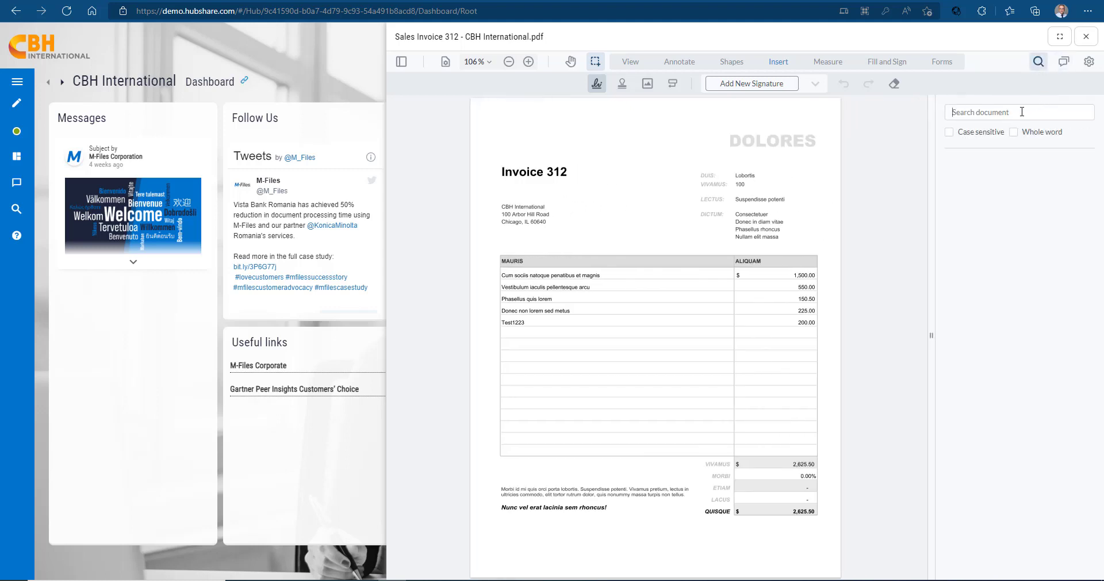
pyautogui.write('2,625.50')
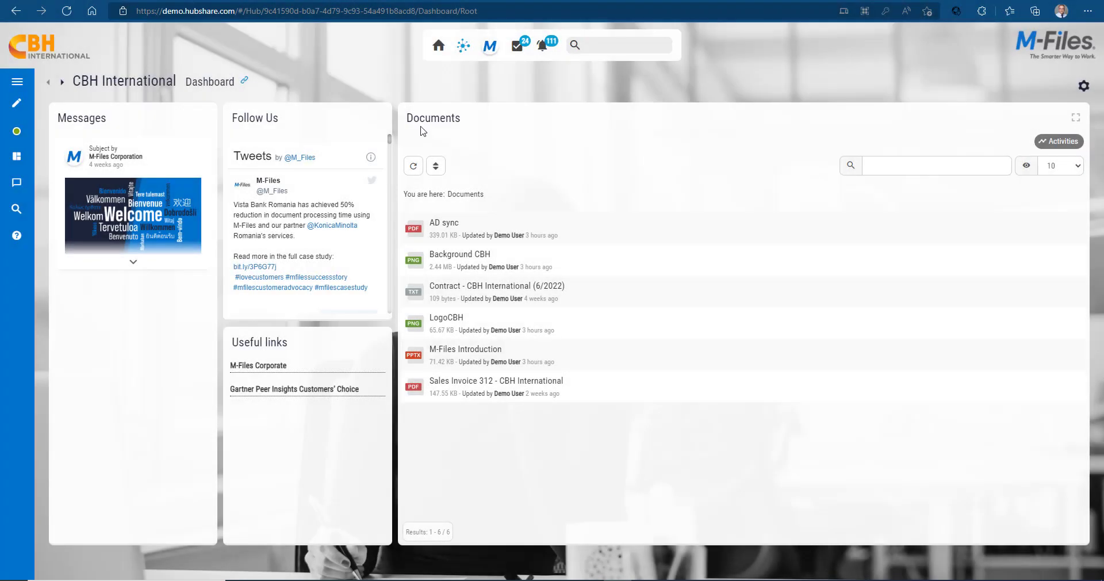
# - Set the Documents widget's default sort order to Date modified (descending) and save the widget
pyautogui.click(436, 167)
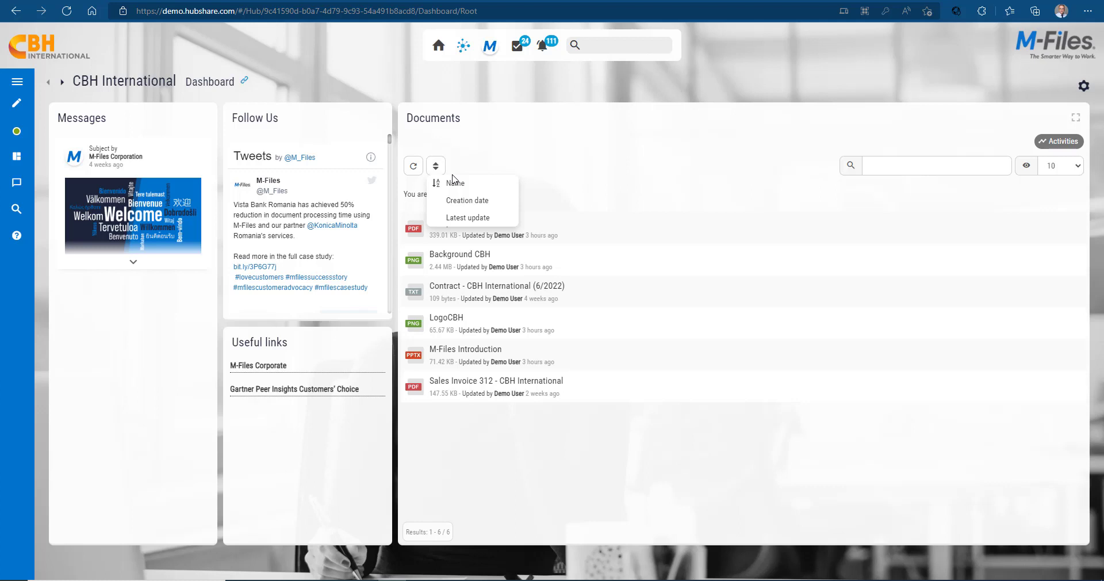
pyautogui.click(1084, 87)
pyautogui.click(1059, 106)
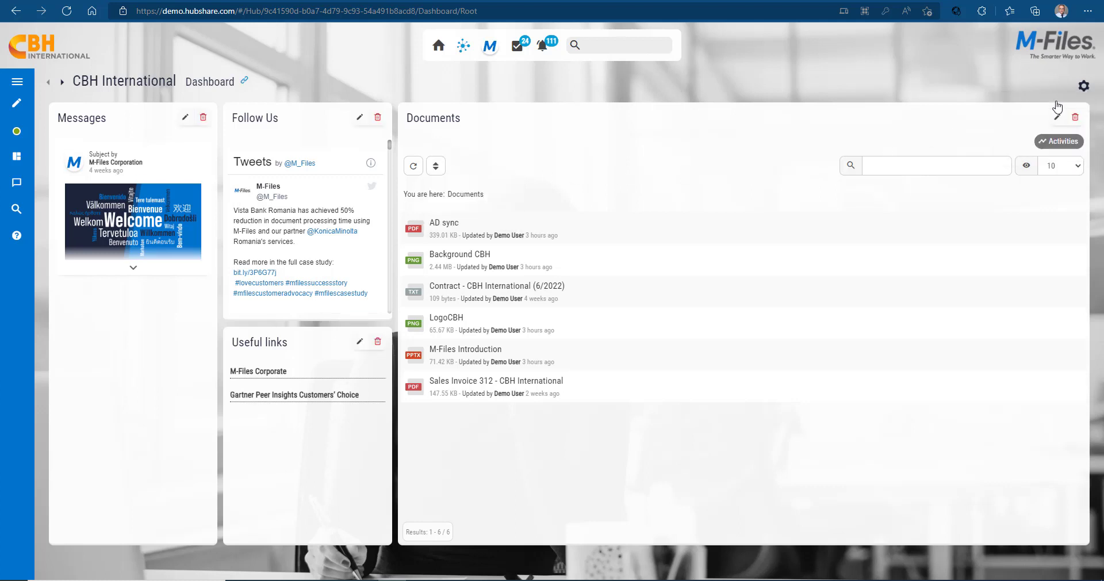
pyautogui.click(1057, 116)
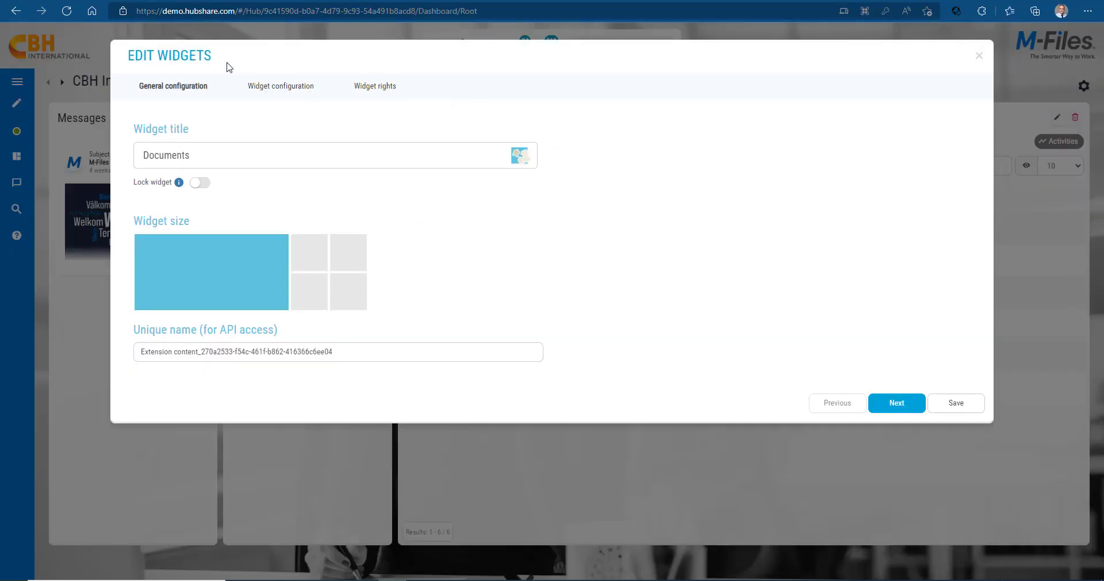
pyautogui.click(278, 86)
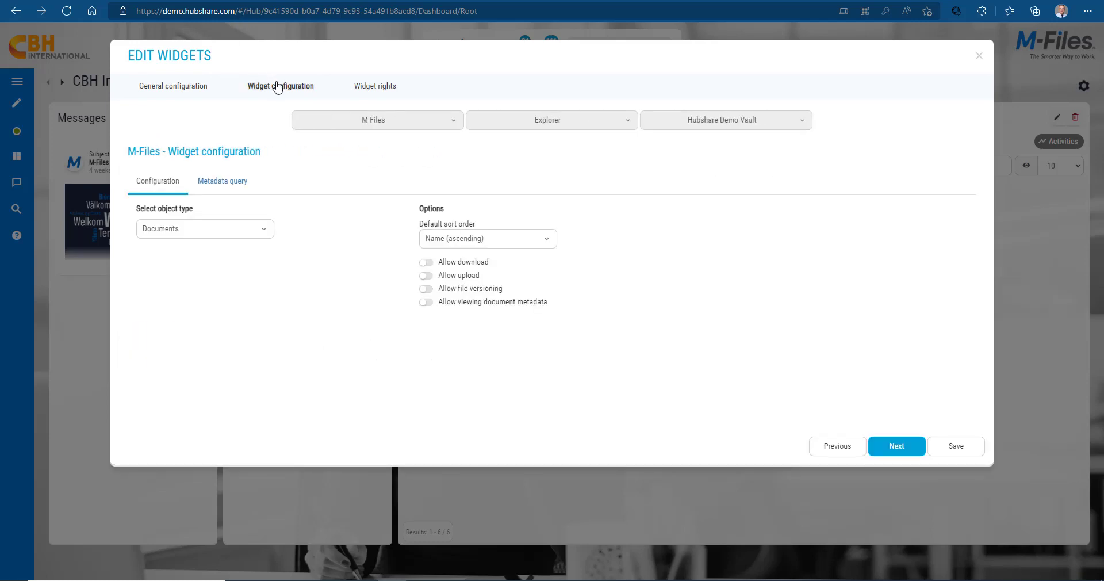
pyautogui.click(492, 239)
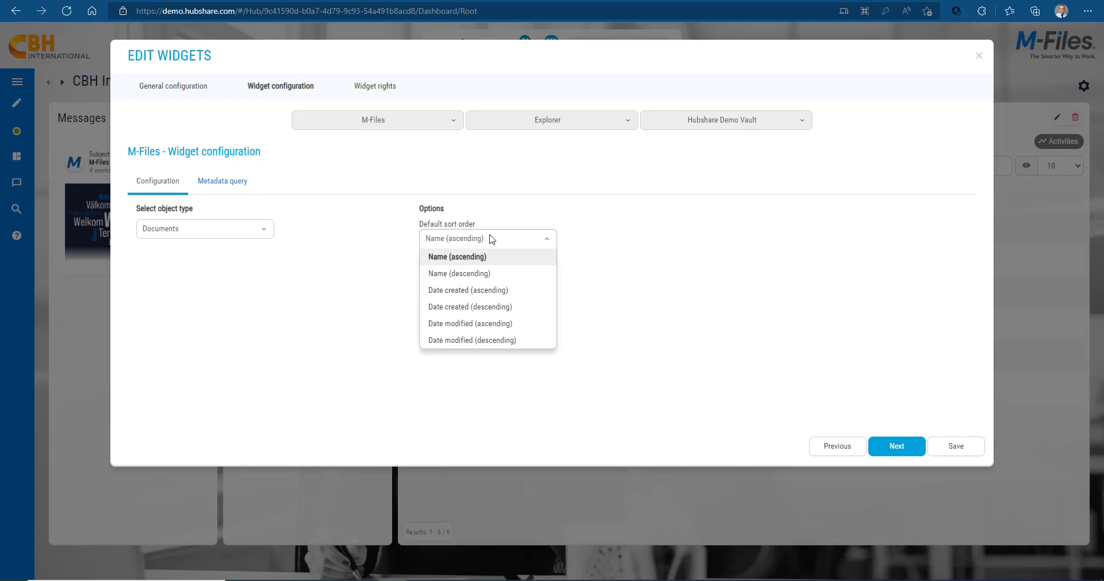
pyautogui.click(493, 340)
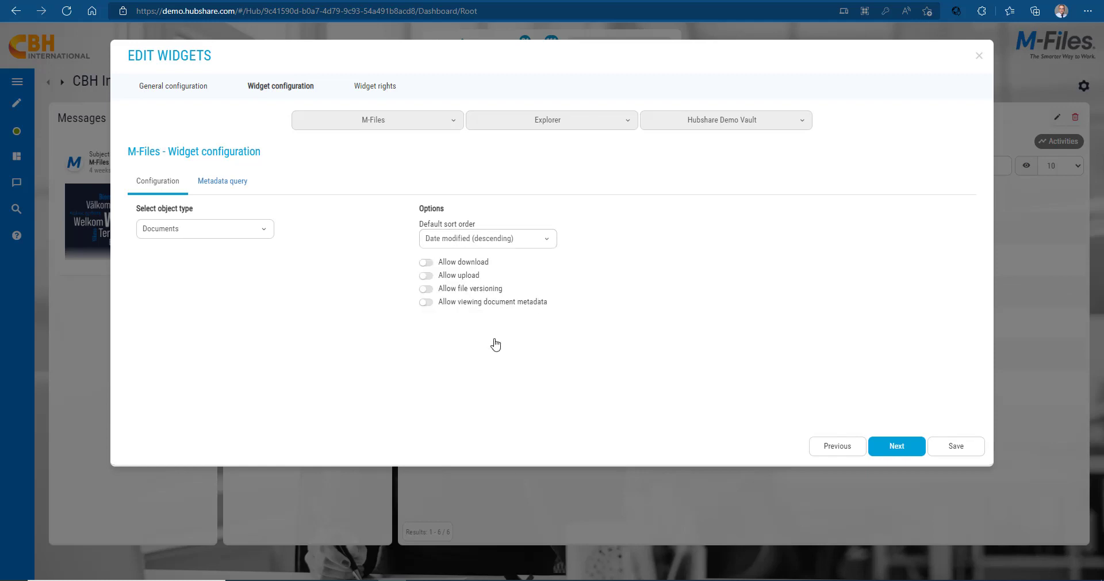
pyautogui.click(957, 448)
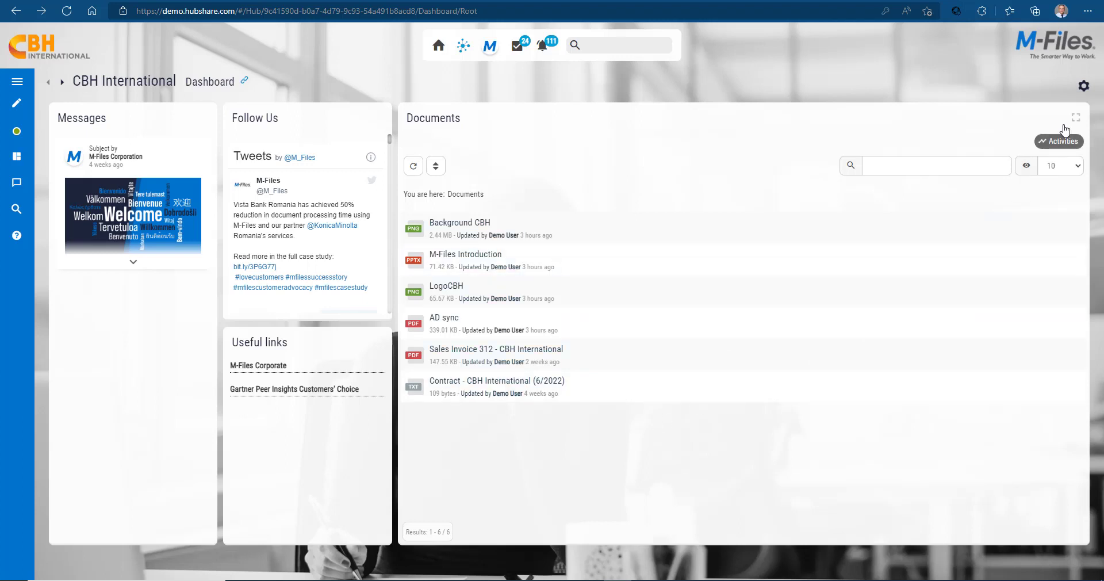
# - Enable Allow download in the saved Documents widget configuration and check the actions offered for Sales Invoice 312 - CBH International
pyautogui.click(1081, 89)
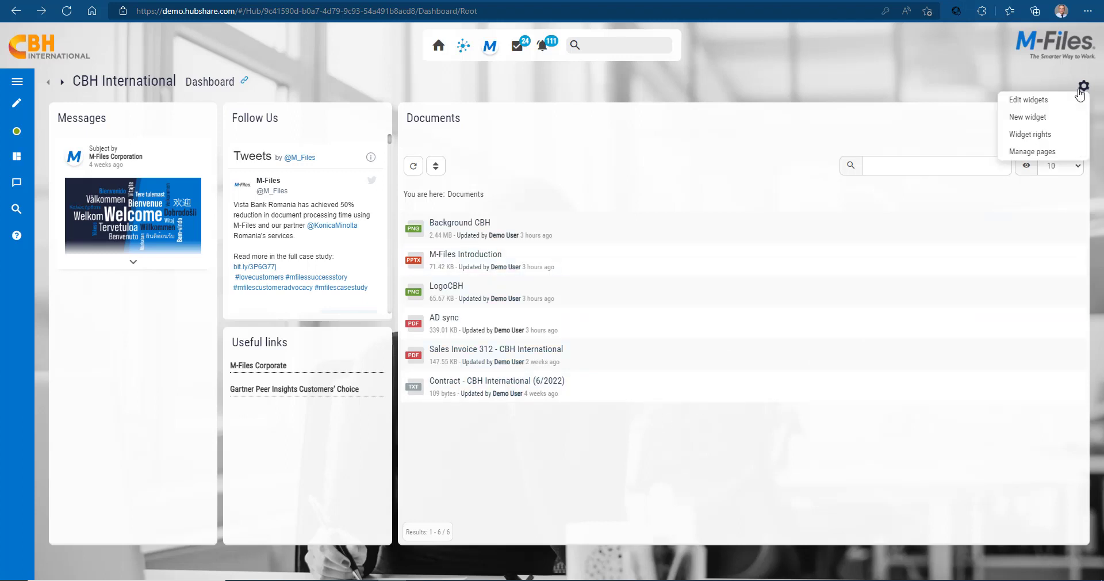
pyautogui.click(1055, 101)
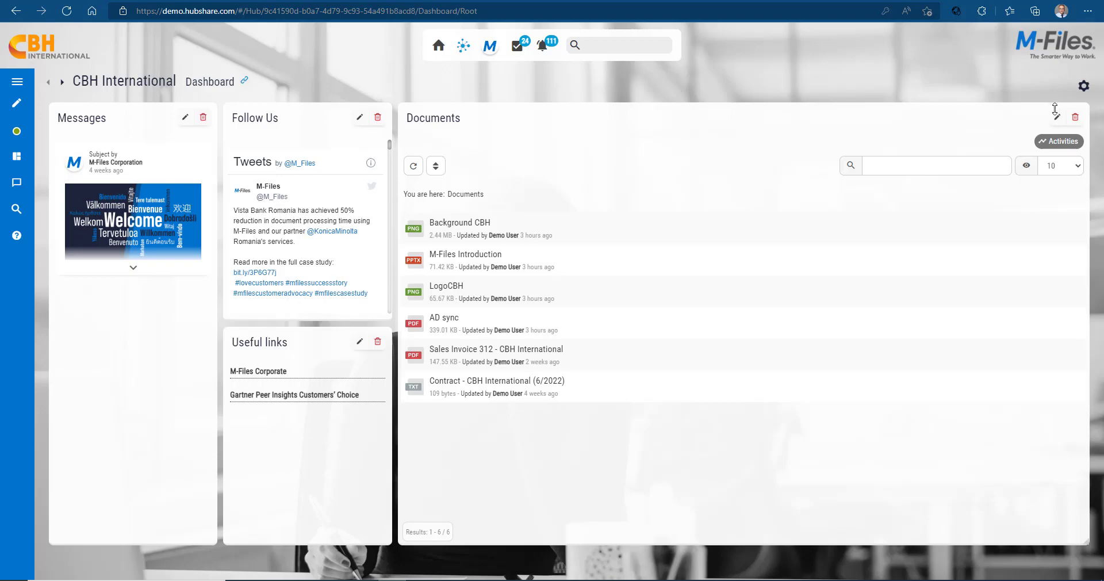
pyautogui.click(1056, 116)
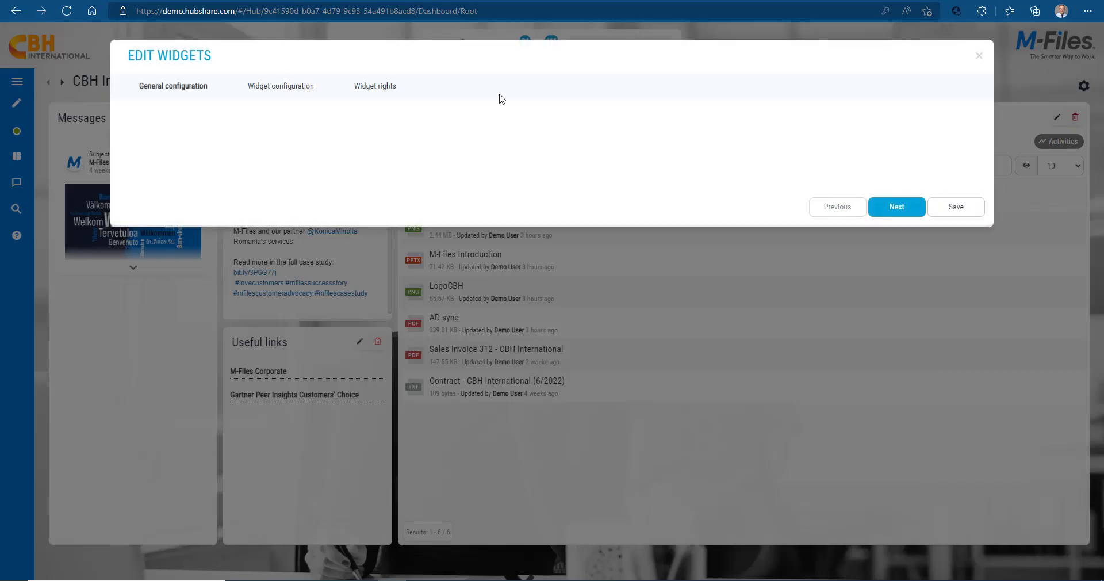
pyautogui.click(299, 88)
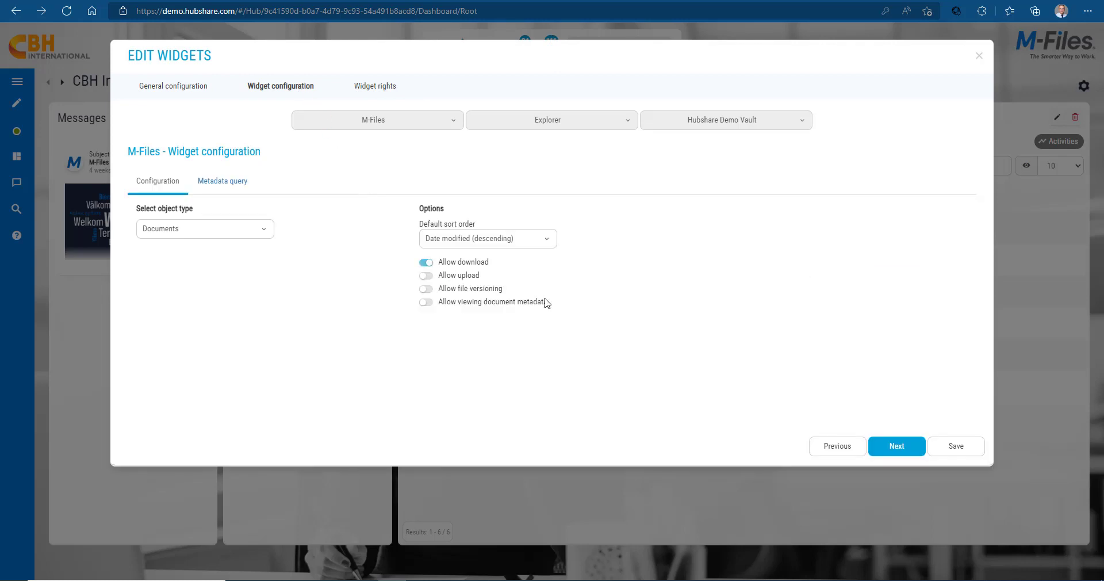
pyautogui.click(953, 448)
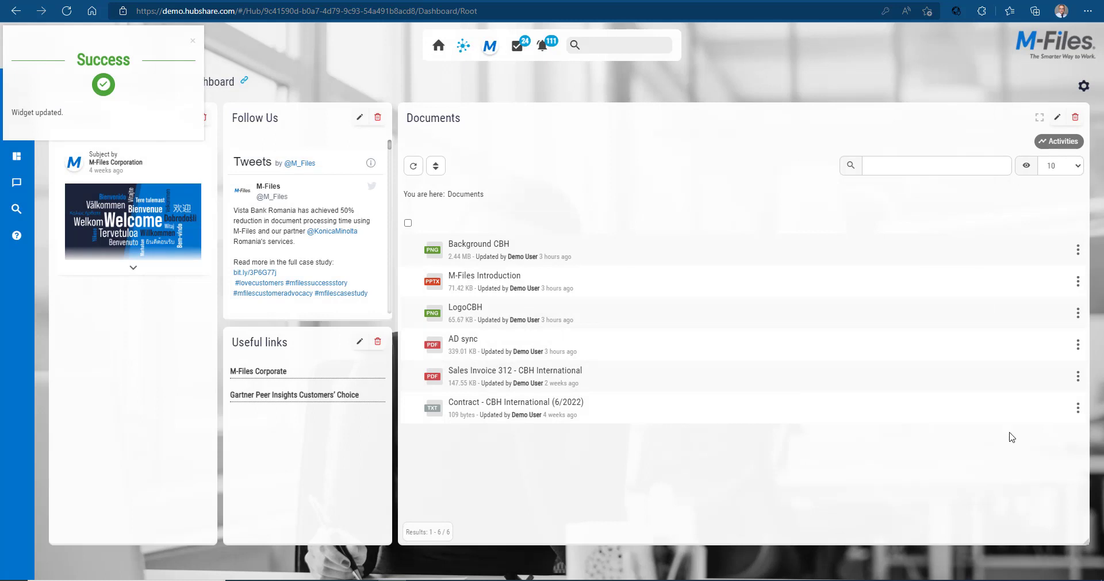
pyautogui.click(1078, 376)
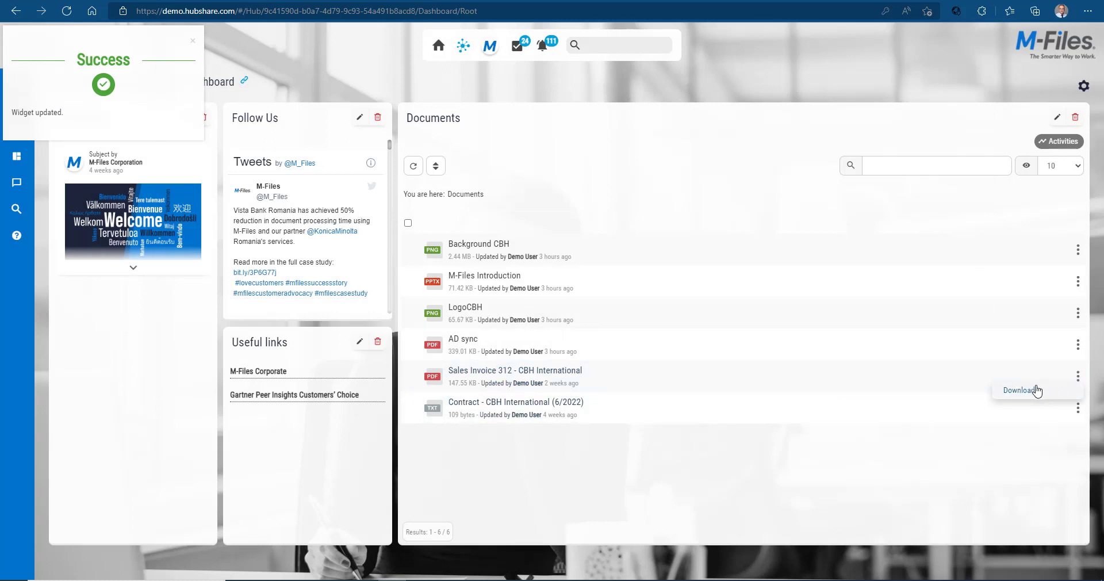
pyautogui.click(778, 379)
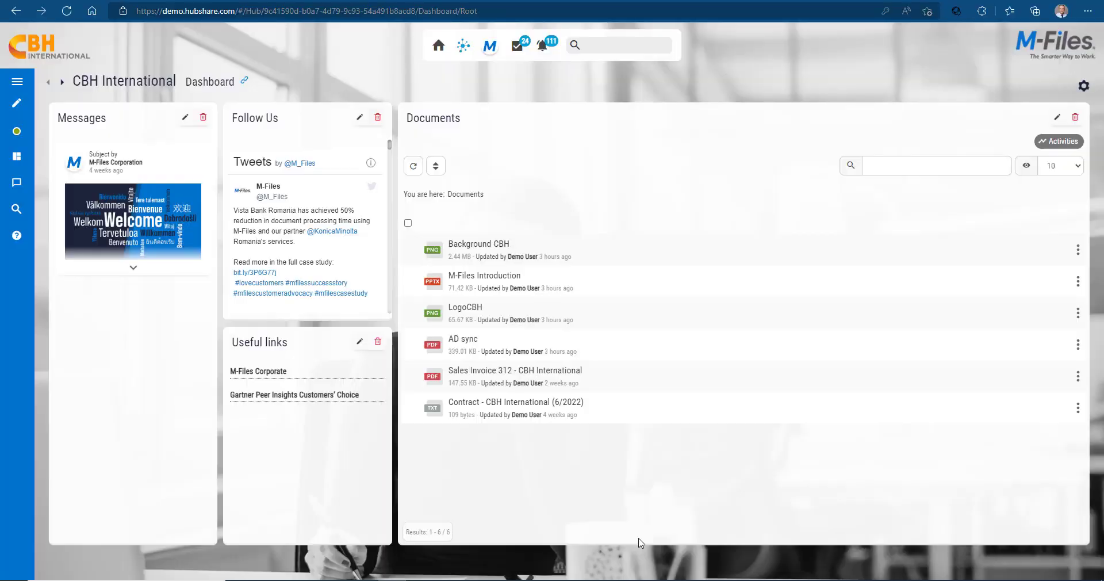
# - Enable Allow viewing document metadata in the Documents widget's M-Files configuration
pyautogui.click(1057, 117)
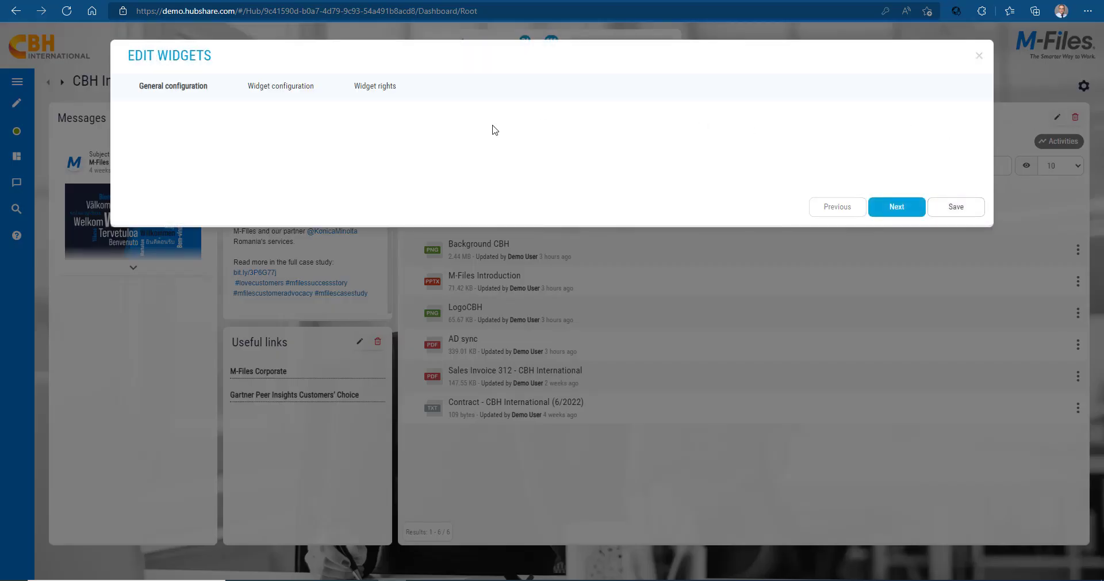
pyautogui.click(261, 94)
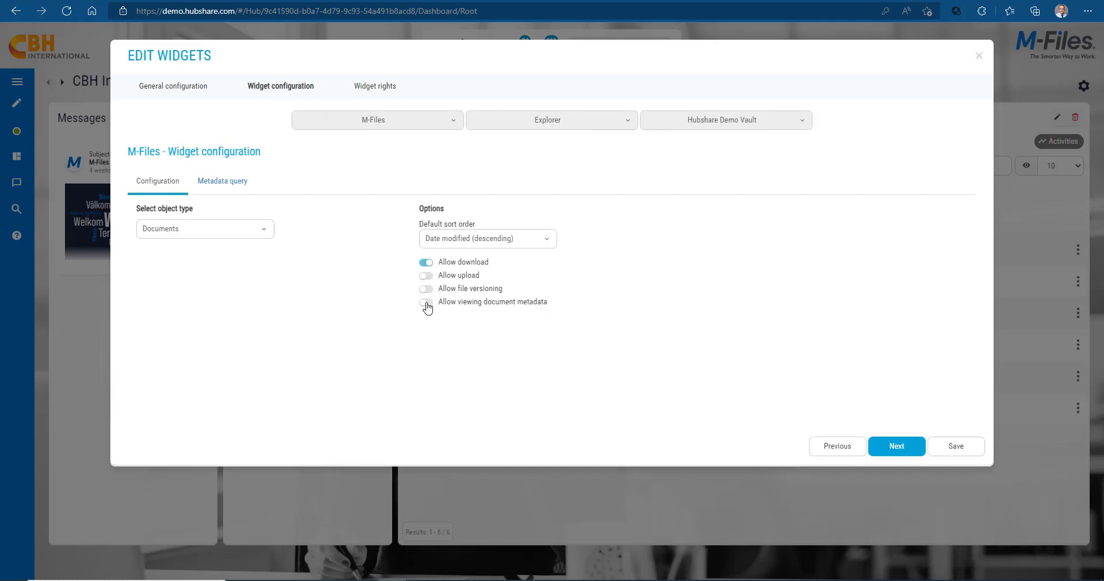
pyautogui.click(426, 303)
# - Display the Workflow State property as a column for the Documents object type and save the widget
pyautogui.click(289, 189)
pyautogui.click(290, 266)
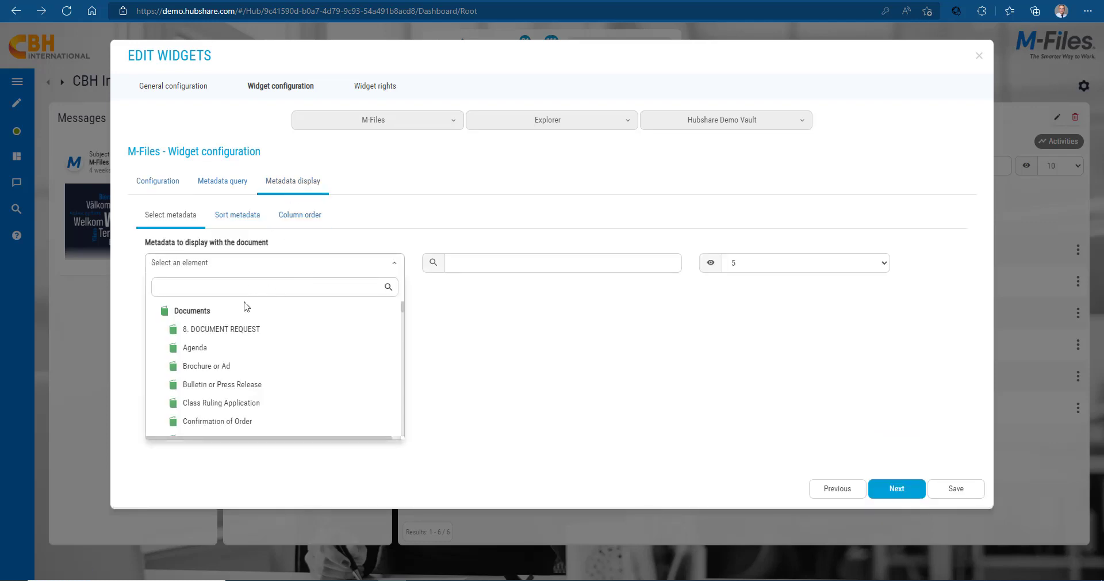
pyautogui.click(217, 316)
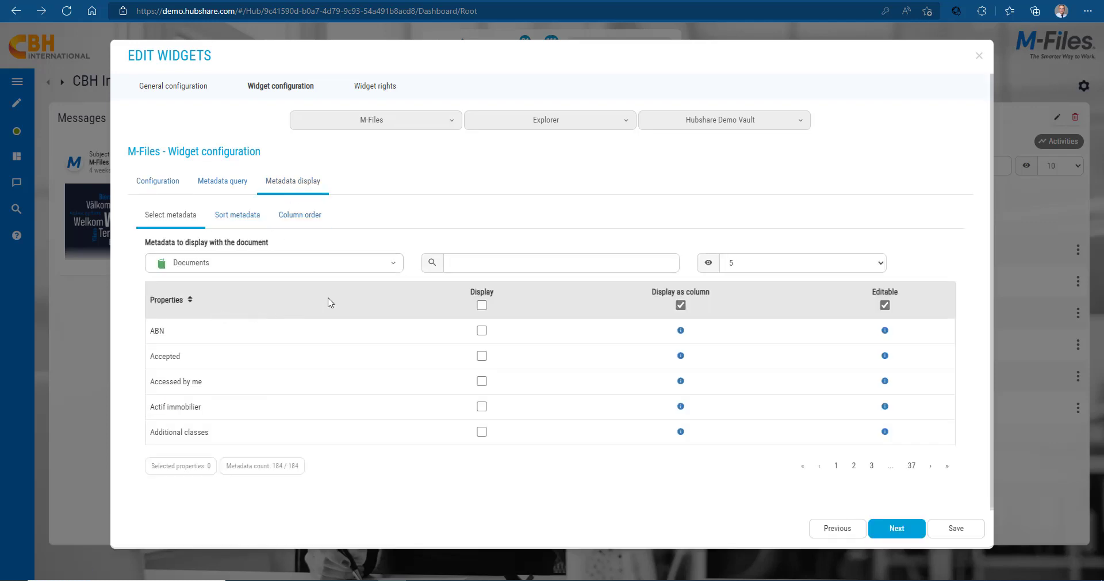
pyautogui.click(482, 259)
pyautogui.write('state')
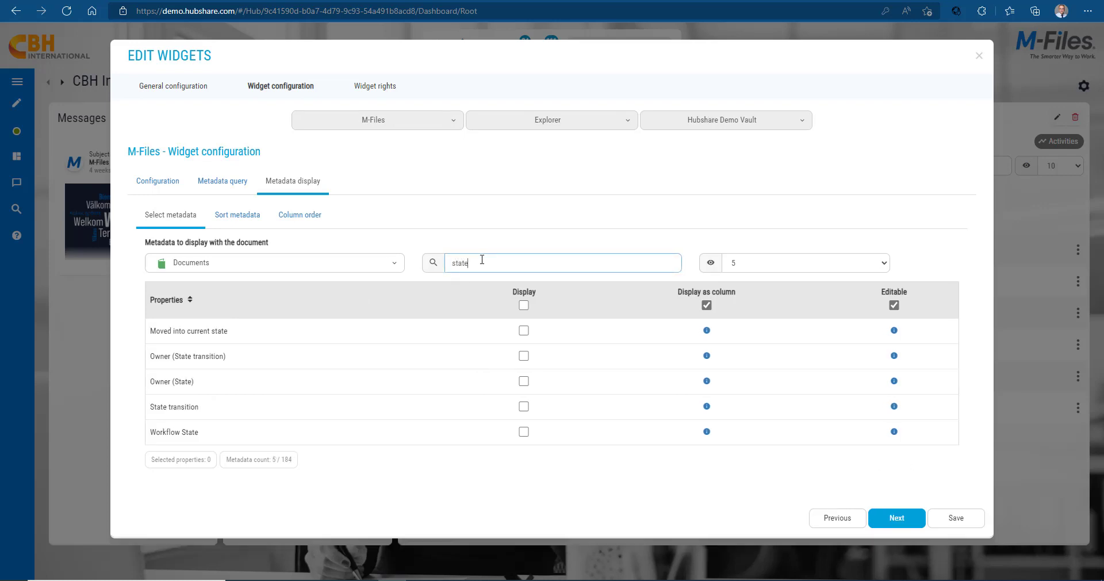
pyautogui.click(524, 432)
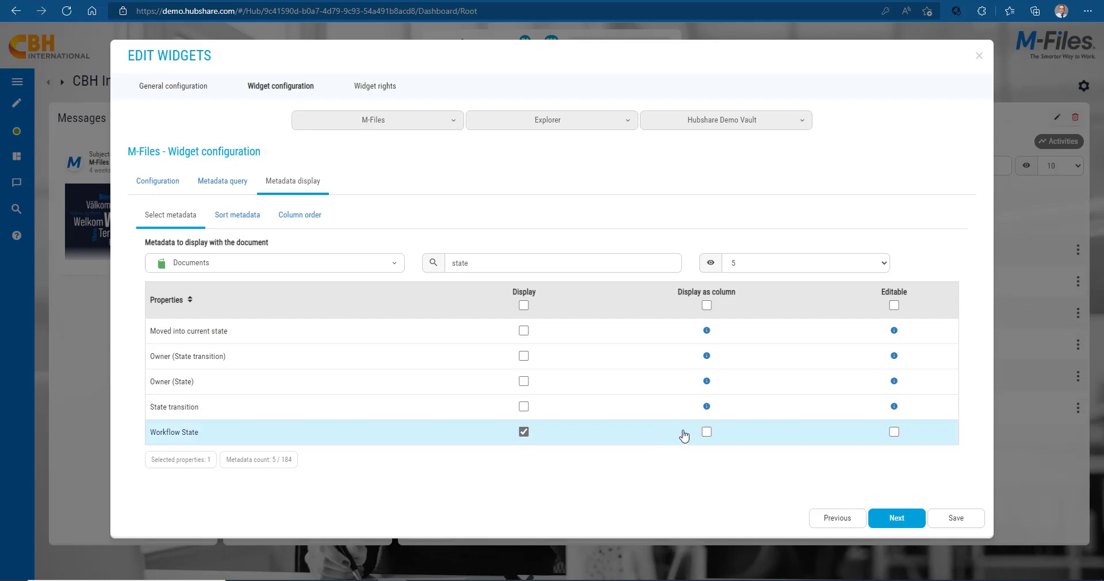
pyautogui.click(707, 432)
pyautogui.click(961, 519)
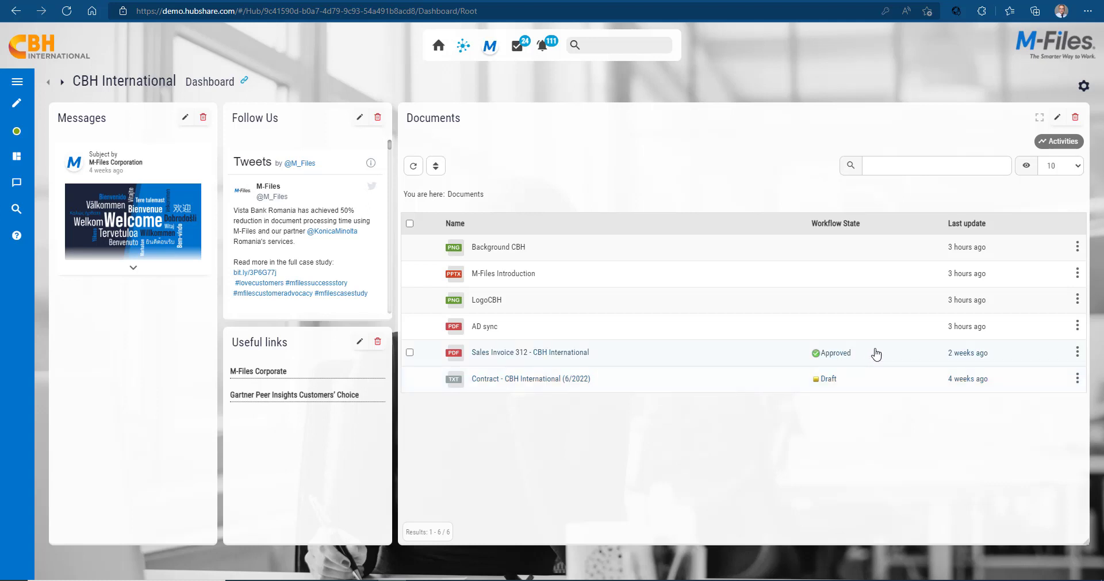
# - Reopen the Documents widget's metadata display settings and remove Workflow State from the properties displayed for the Documents object type
pyautogui.click(1056, 119)
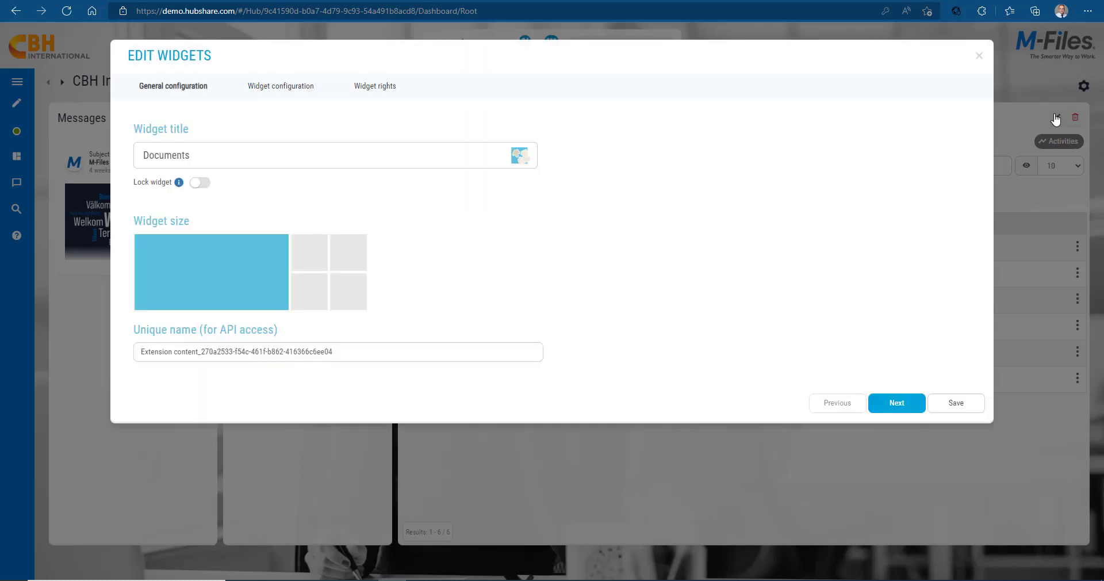
pyautogui.click(281, 97)
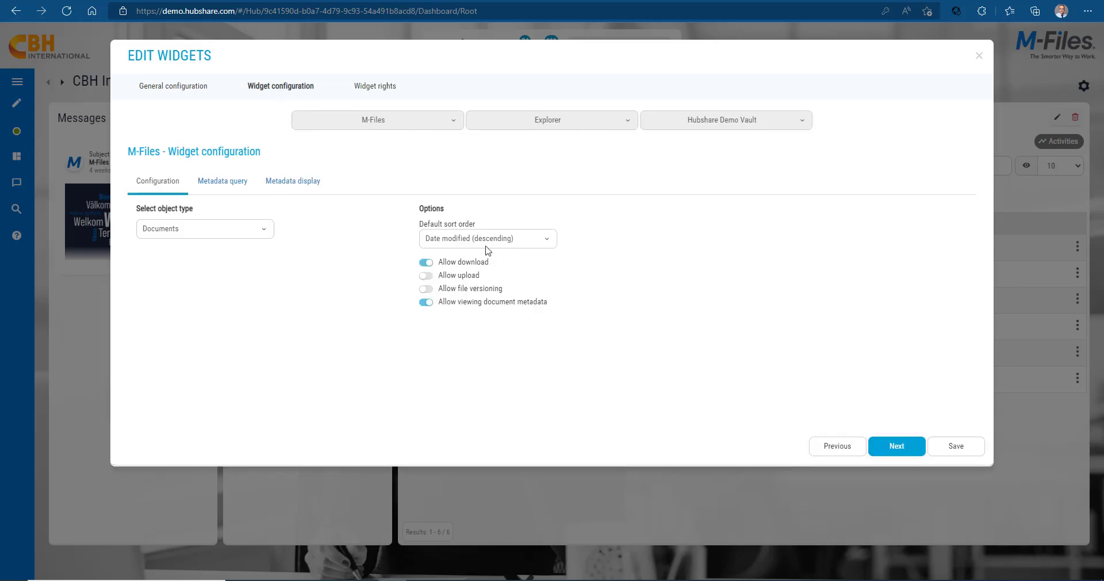
pyautogui.click(317, 189)
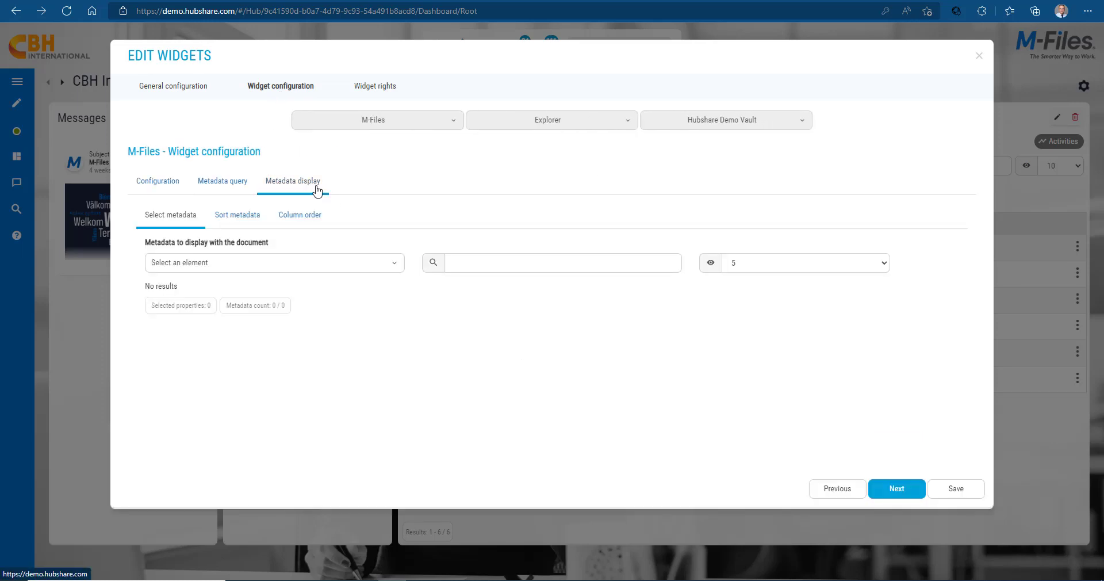
pyautogui.click(266, 272)
pyautogui.click(220, 316)
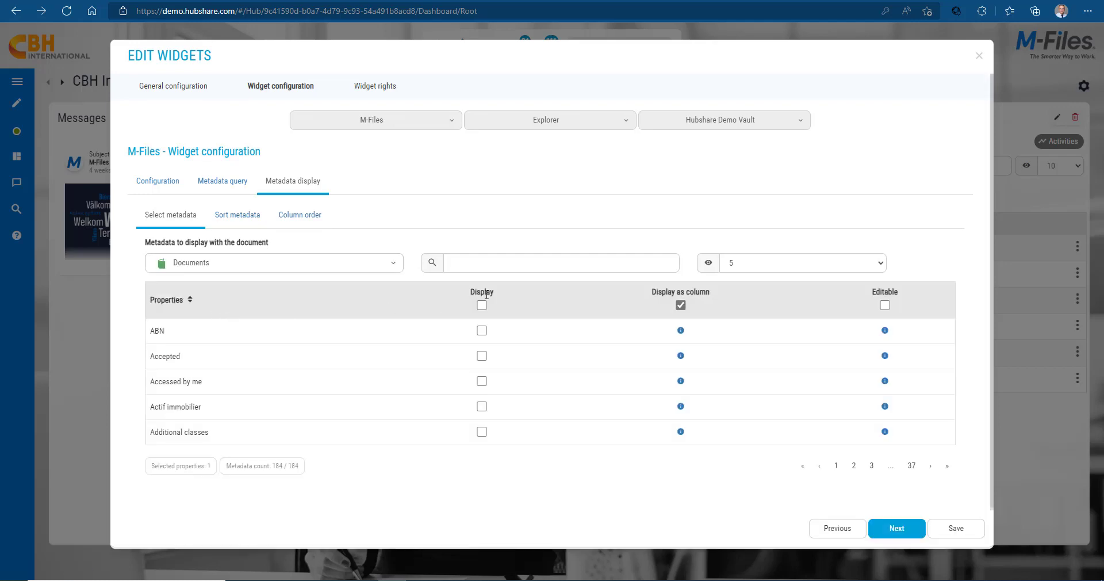
pyautogui.write('state')
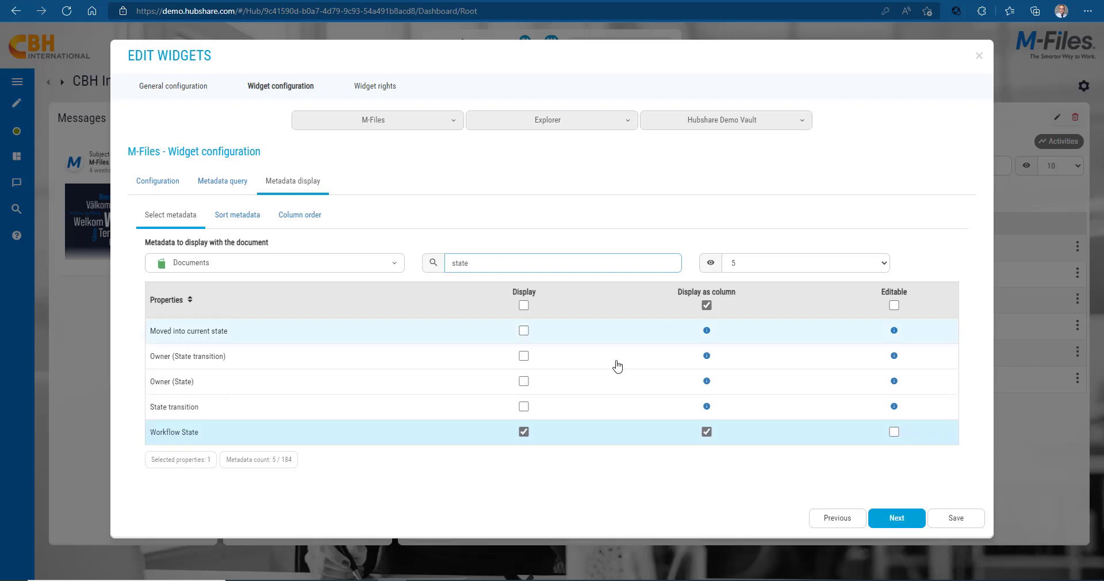
pyautogui.click(707, 431)
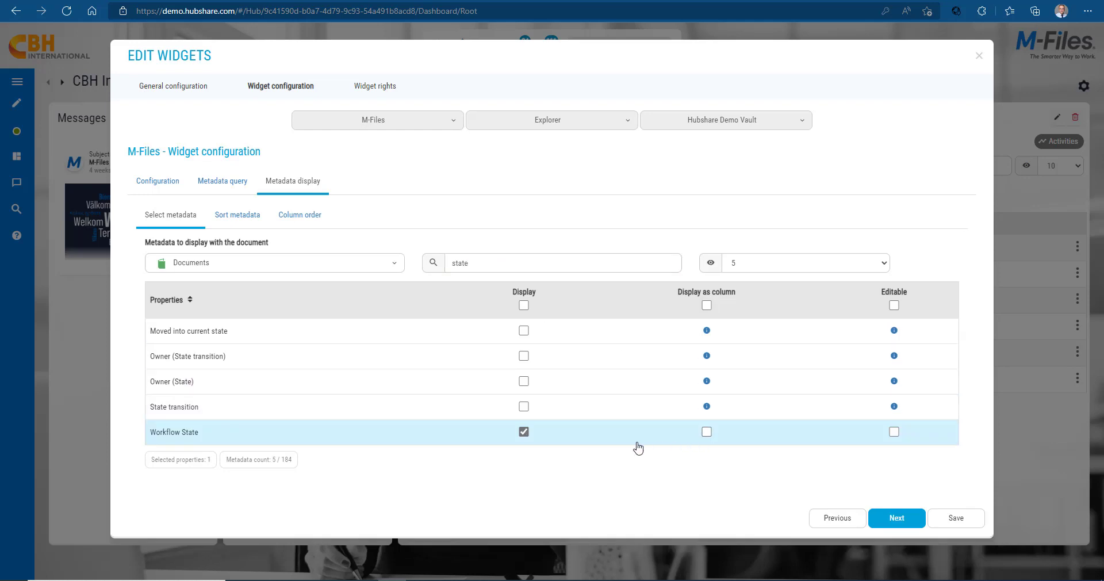
pyautogui.click(524, 431)
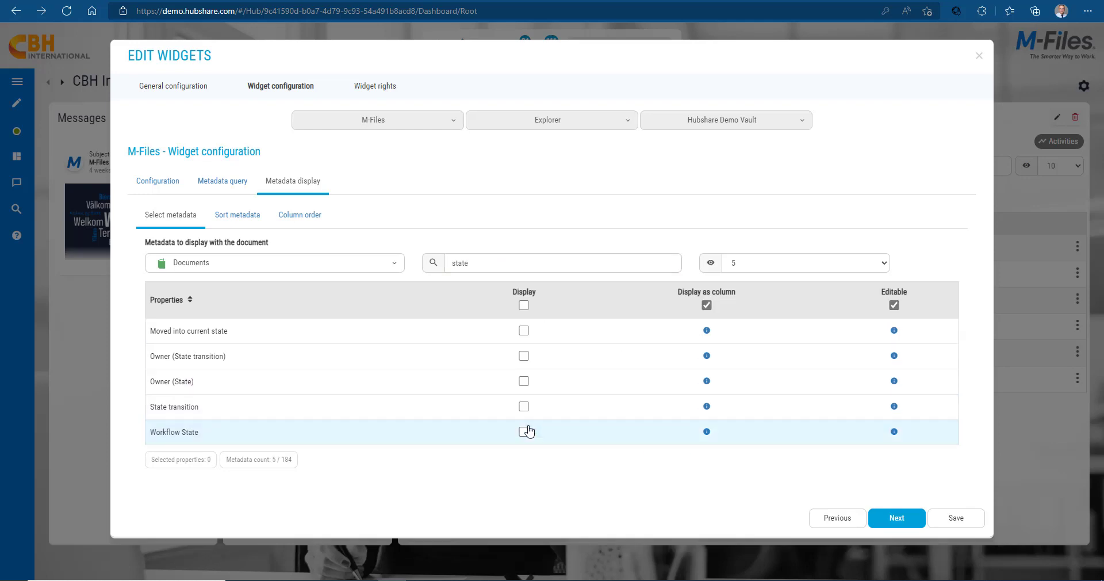
# - Display Workflow State as a column only for the Contract or Agreement class and save the widget
pyautogui.click(295, 262)
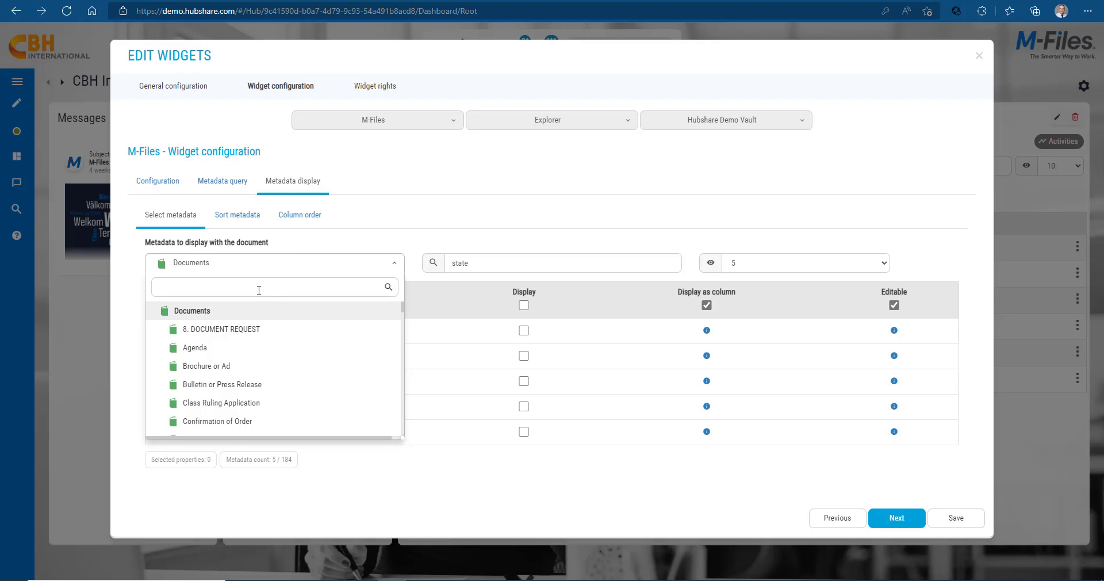
pyautogui.scroll(-2, 230, 378)
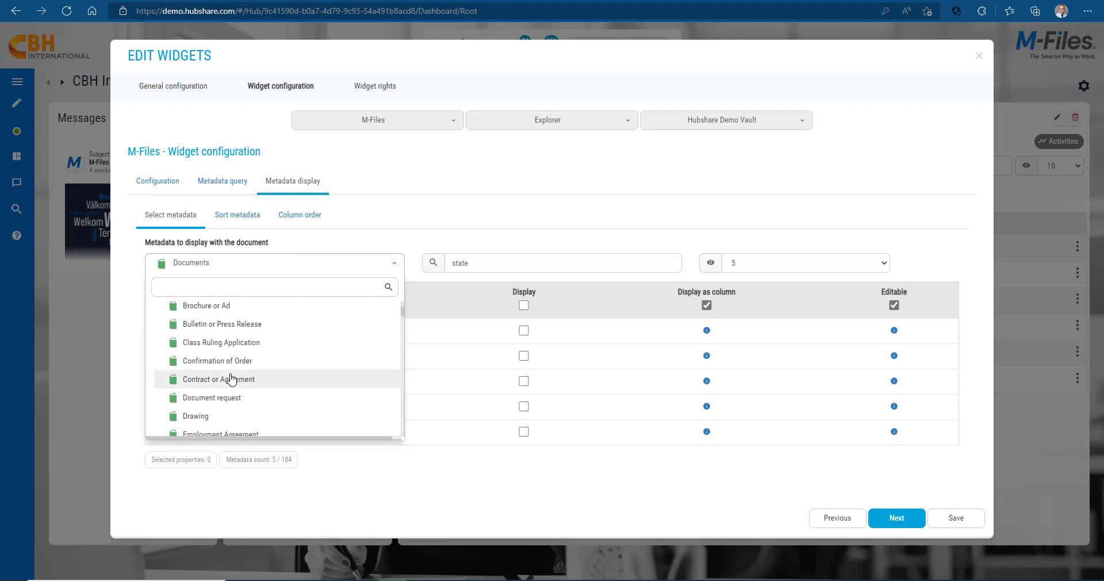
pyautogui.click(215, 379)
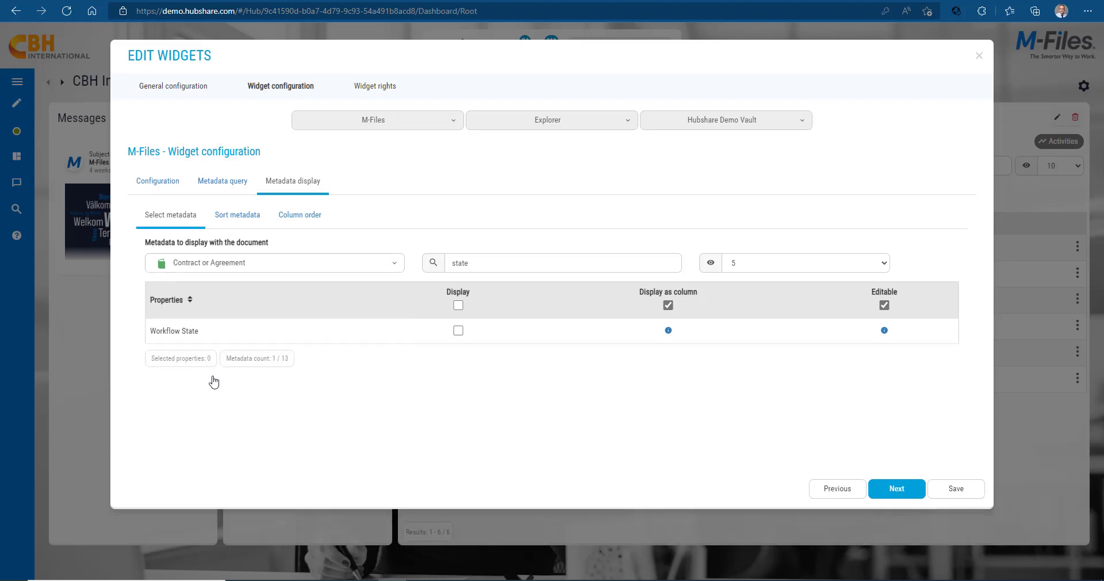
pyautogui.click(459, 330)
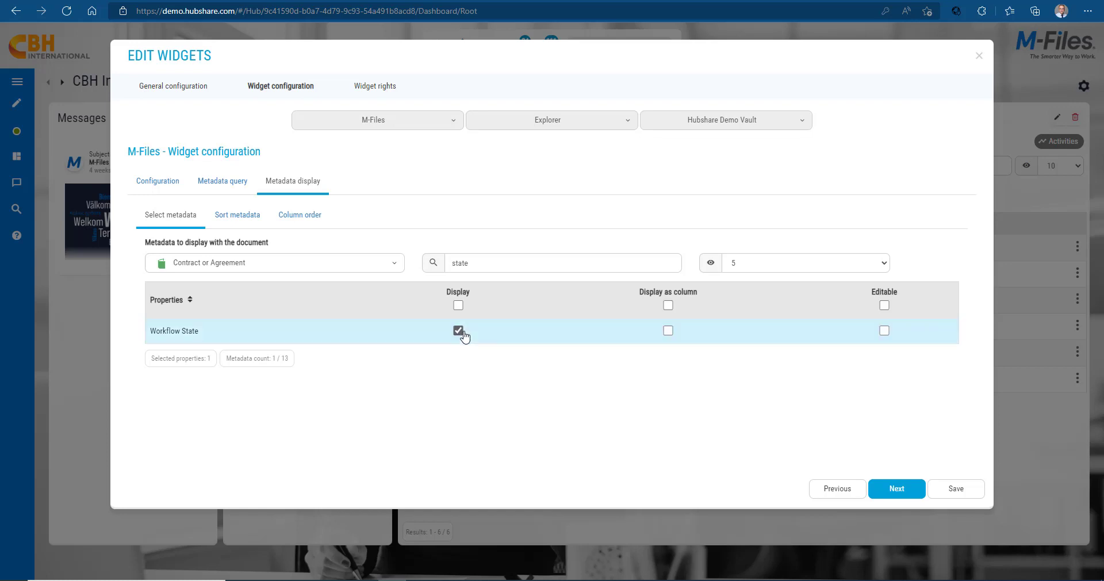
pyautogui.click(670, 332)
pyautogui.click(955, 494)
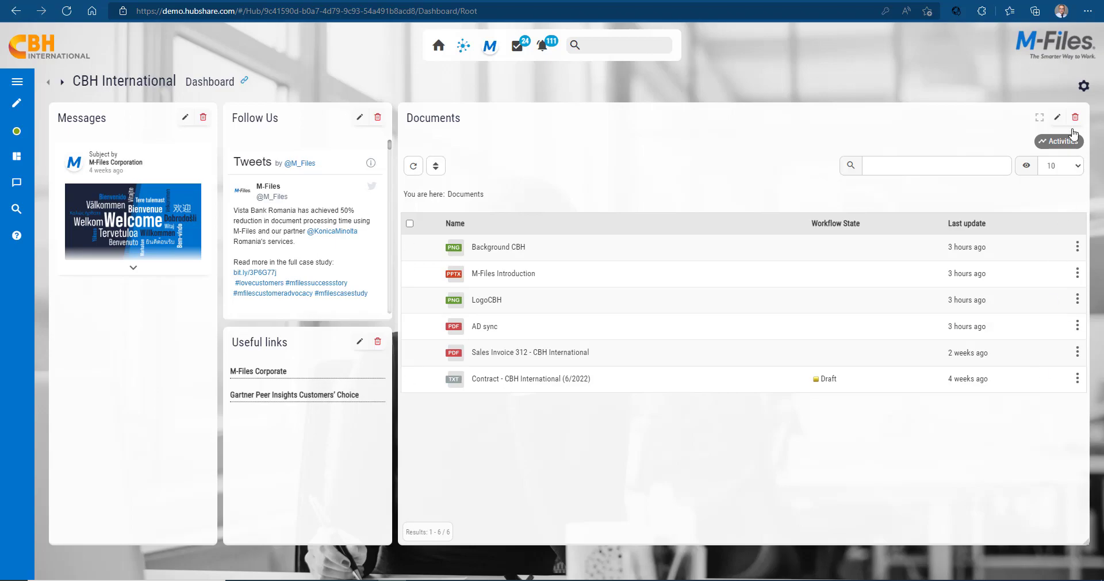
# - Make the Workflow State property editable for the Contract or Agreement class in the Documents widget and save it
pyautogui.click(1058, 117)
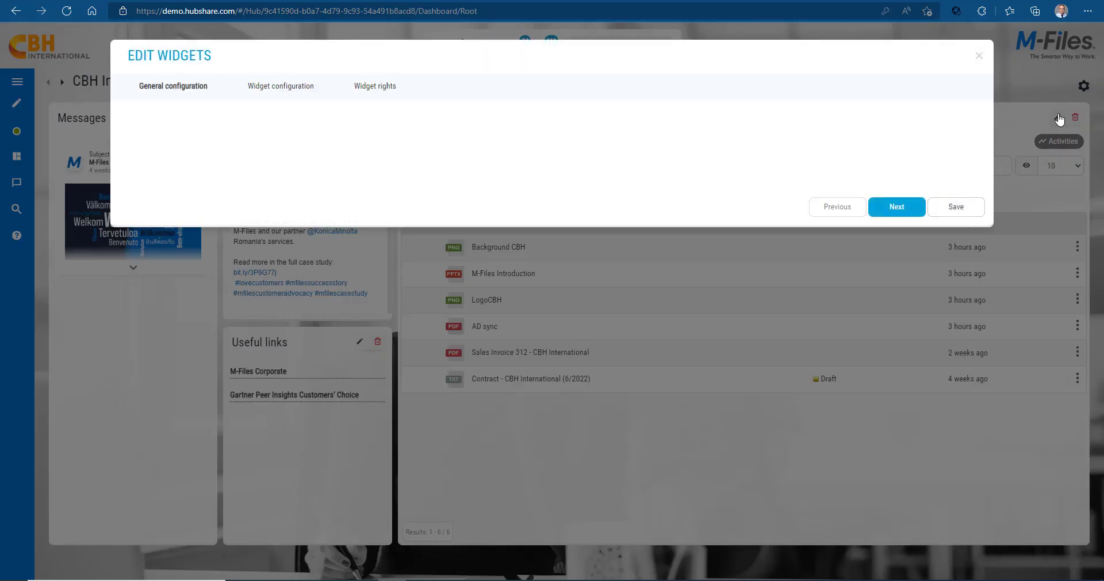
pyautogui.click(275, 88)
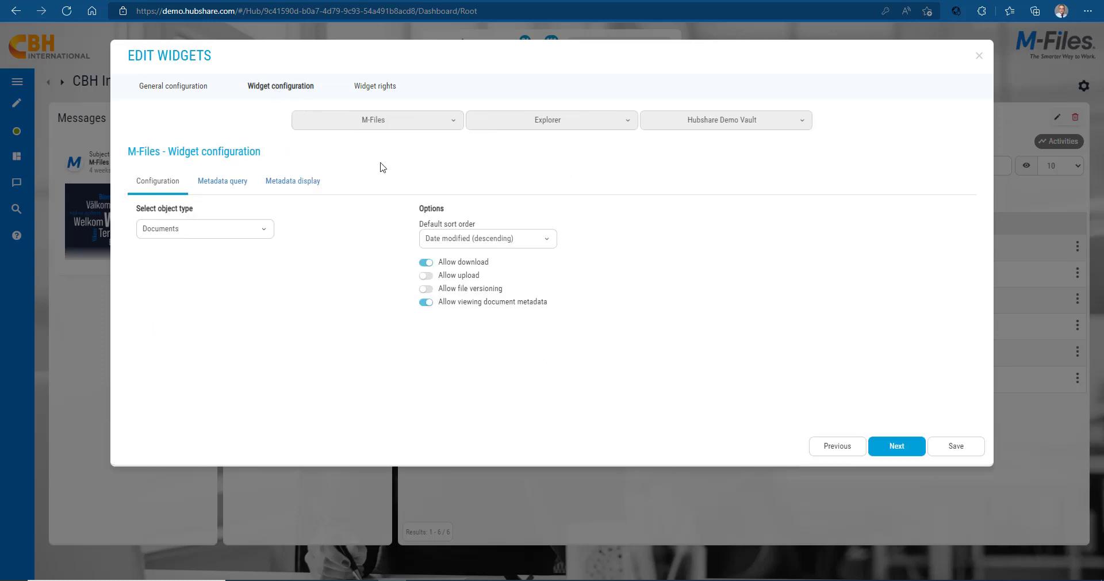
pyautogui.click(311, 181)
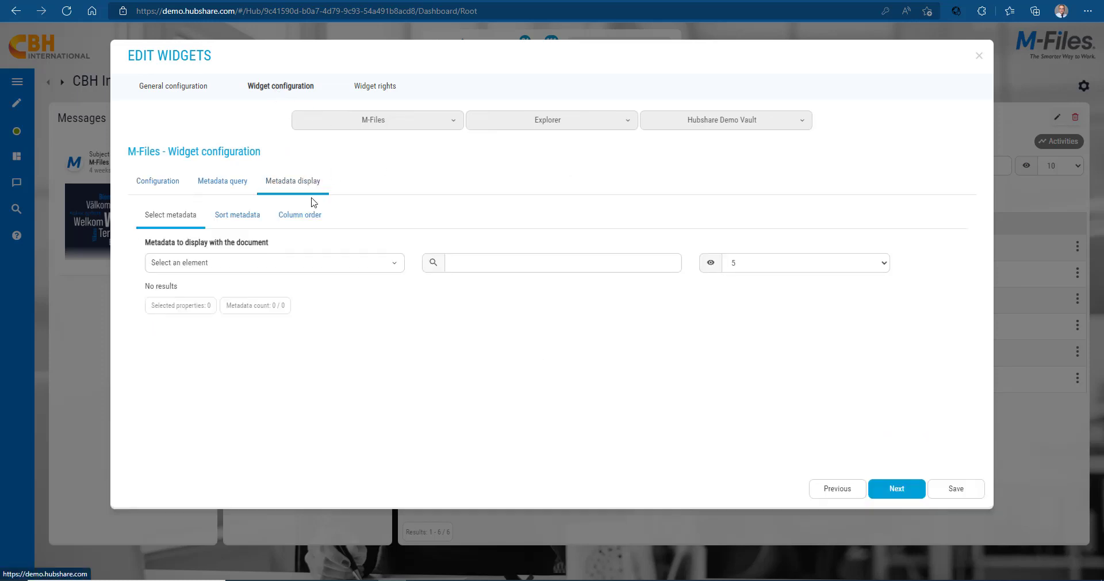
pyautogui.click(260, 263)
pyautogui.write('con')
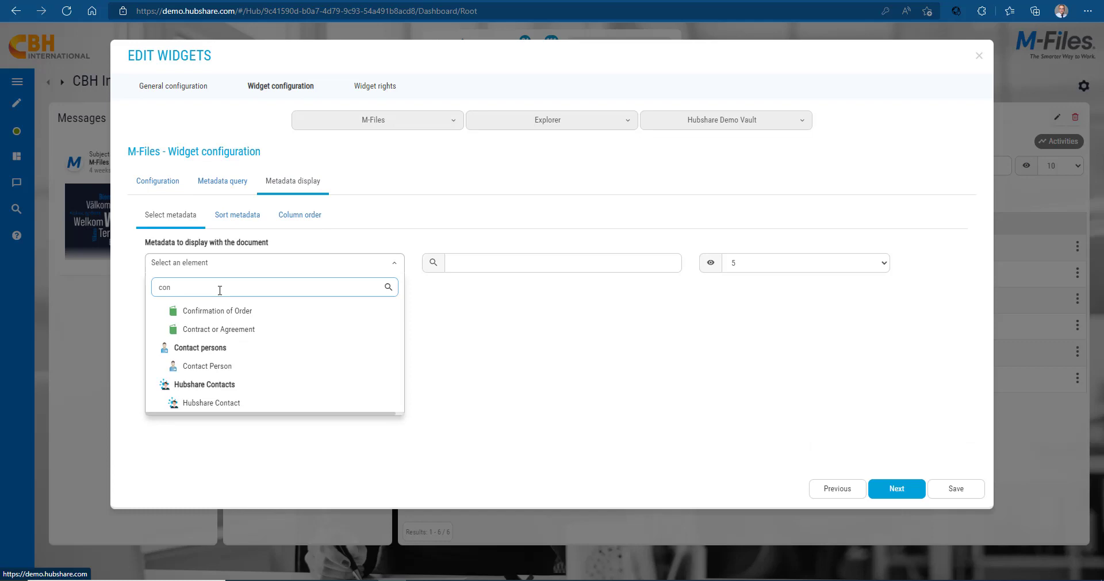
pyautogui.click(217, 329)
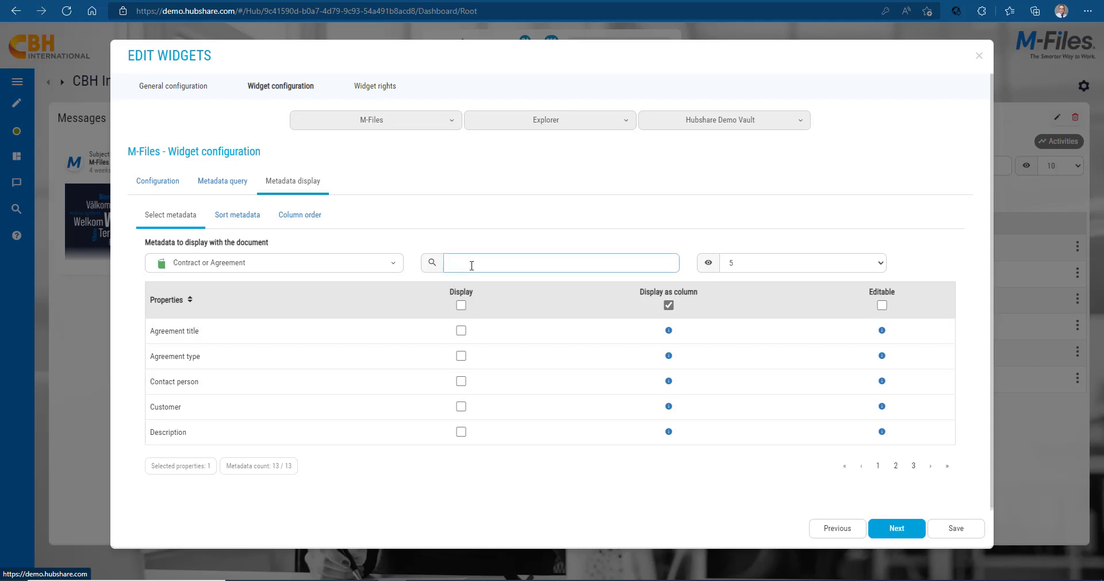
pyautogui.write('stat')
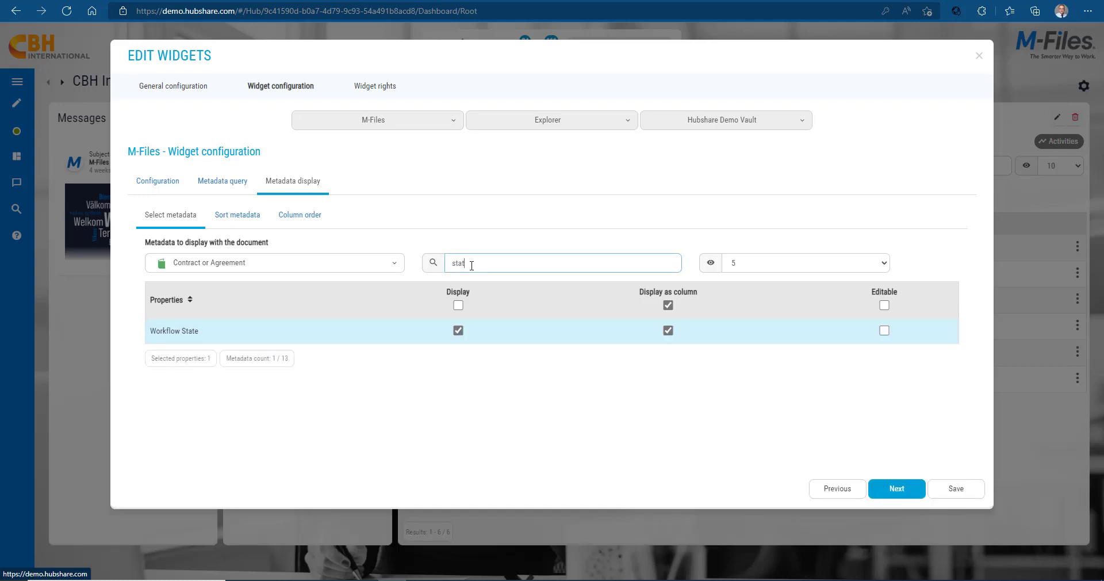
pyautogui.click(885, 330)
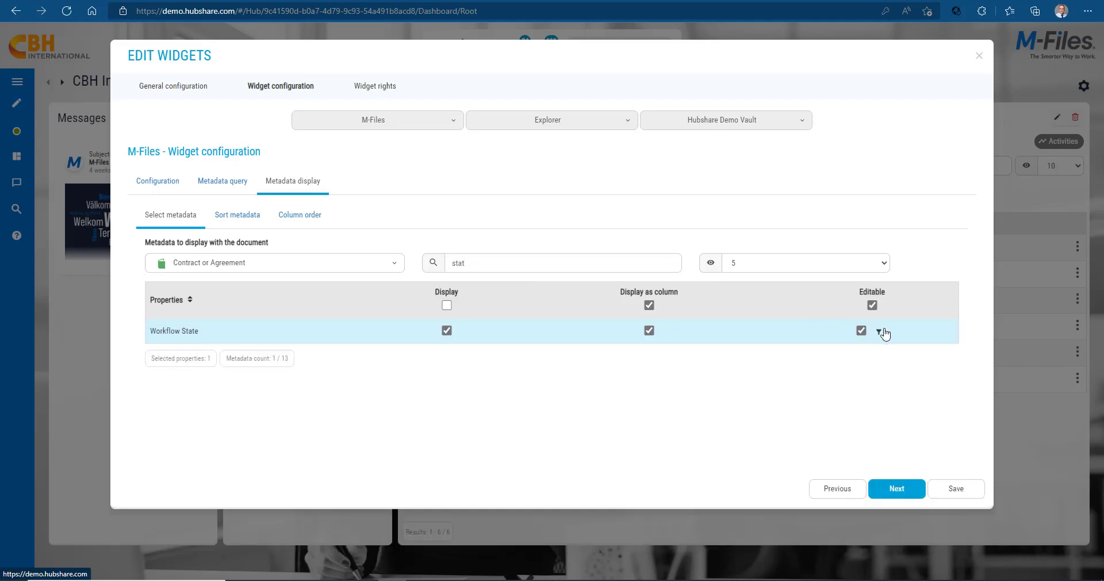
pyautogui.click(963, 487)
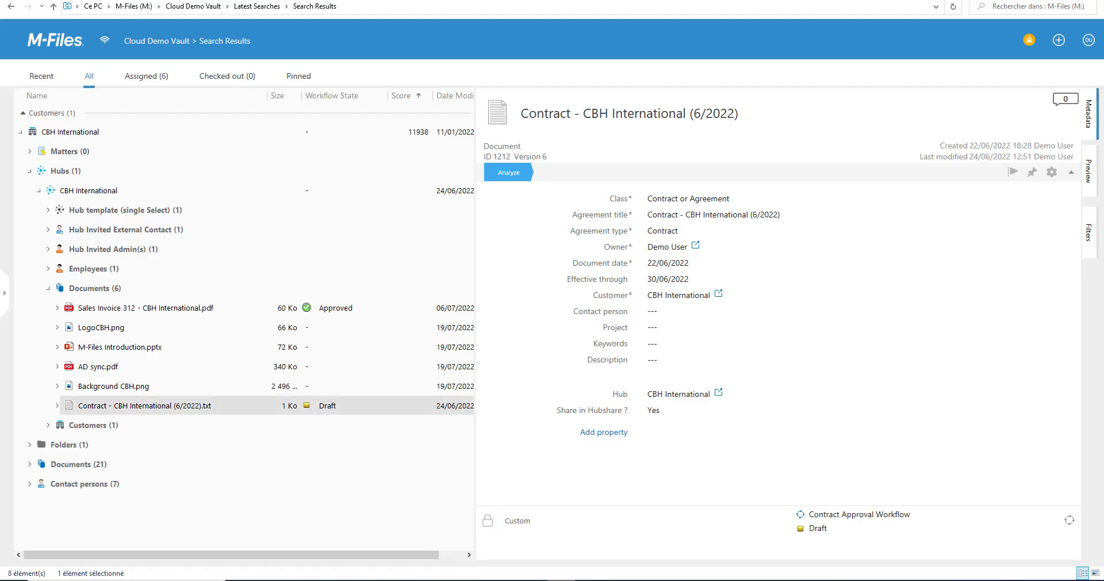
# - Check the Workflow State choices of Contract - CBH International (6/2022) in M-Files and in its Hubshare edit form without changing them
pyautogui.click(844, 535)
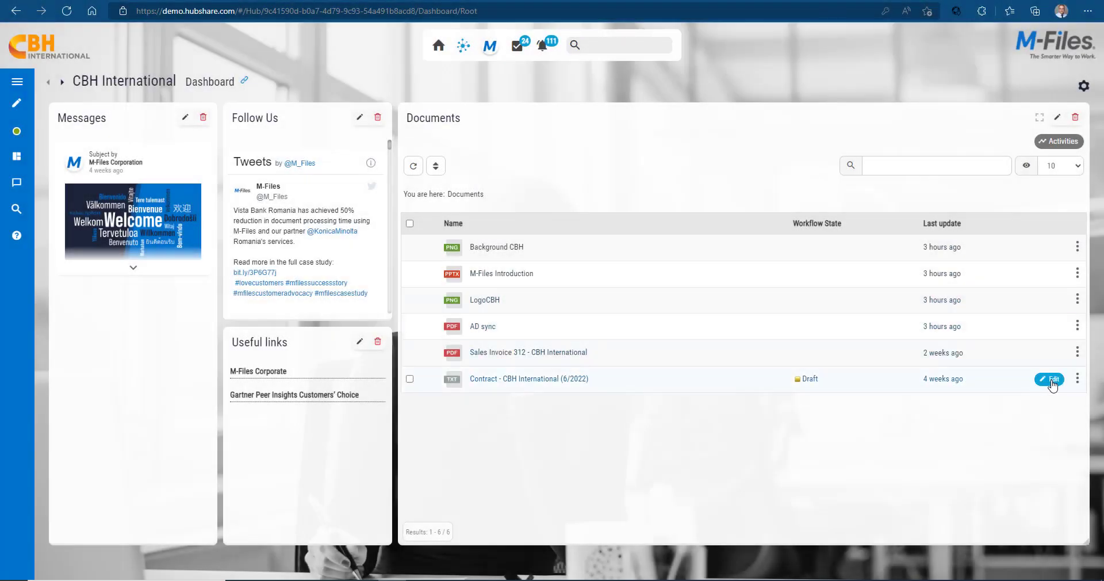
pyautogui.click(1052, 379)
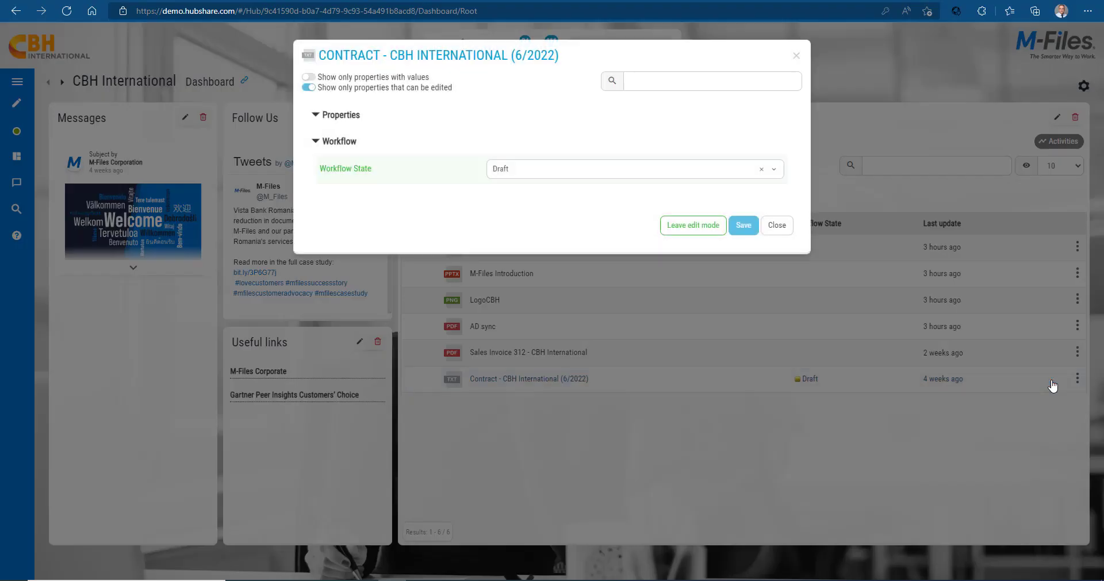
pyautogui.click(775, 169)
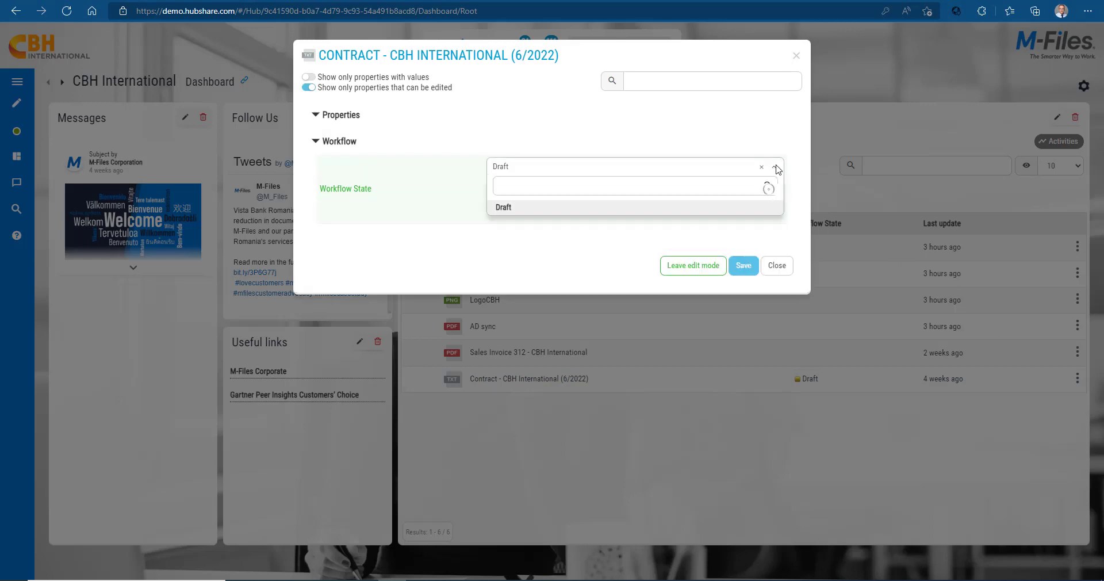
pyautogui.click(796, 55)
# - Open the value list filters of the Workflow State property for the Contract or Agreement class in the Documents widget's metadata display settings
pyautogui.click(1057, 121)
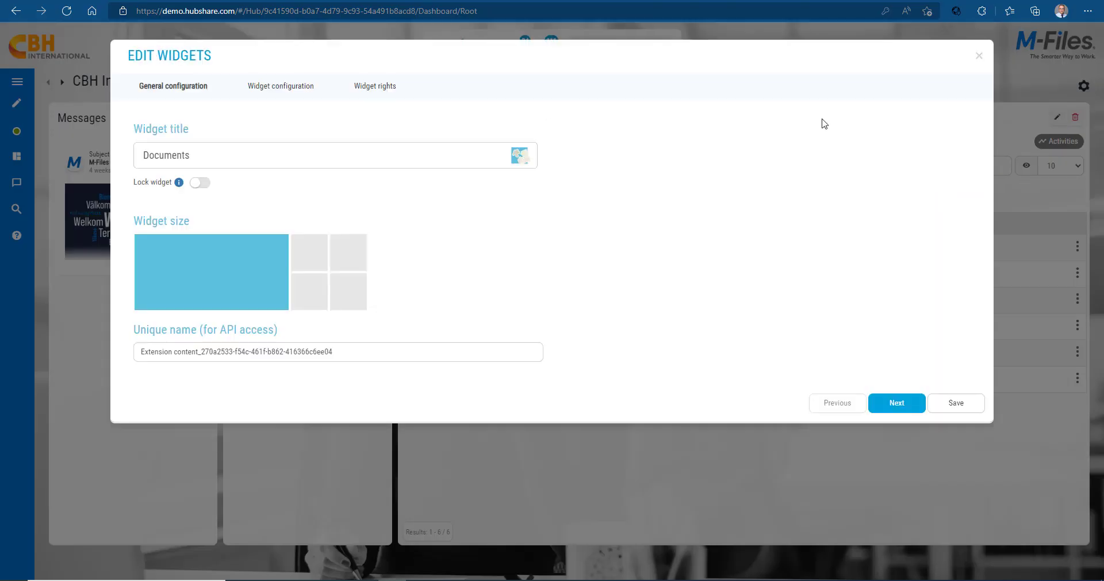
pyautogui.click(295, 90)
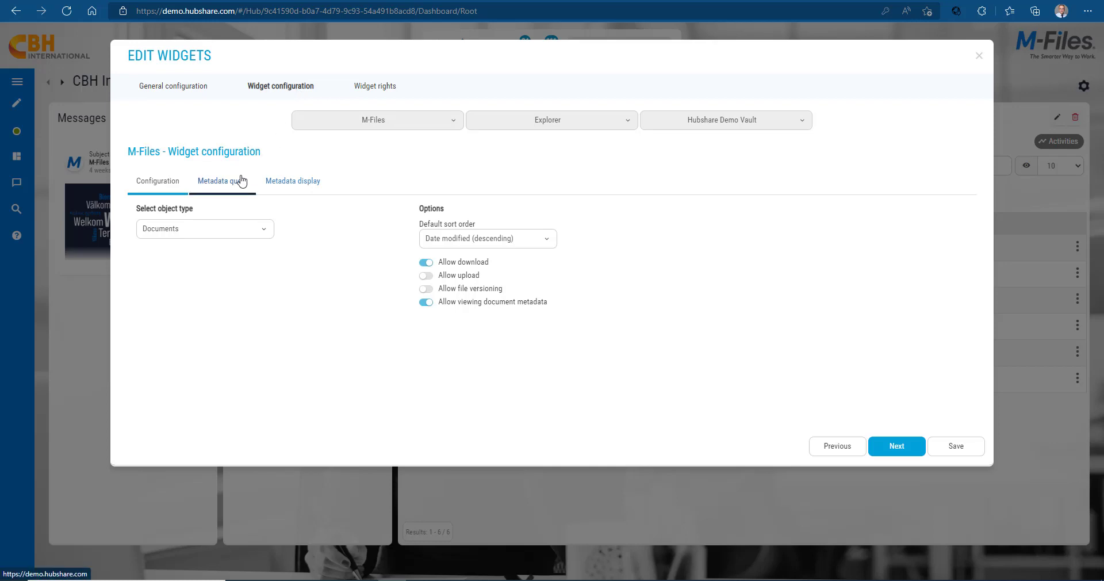
pyautogui.click(264, 183)
pyautogui.click(244, 264)
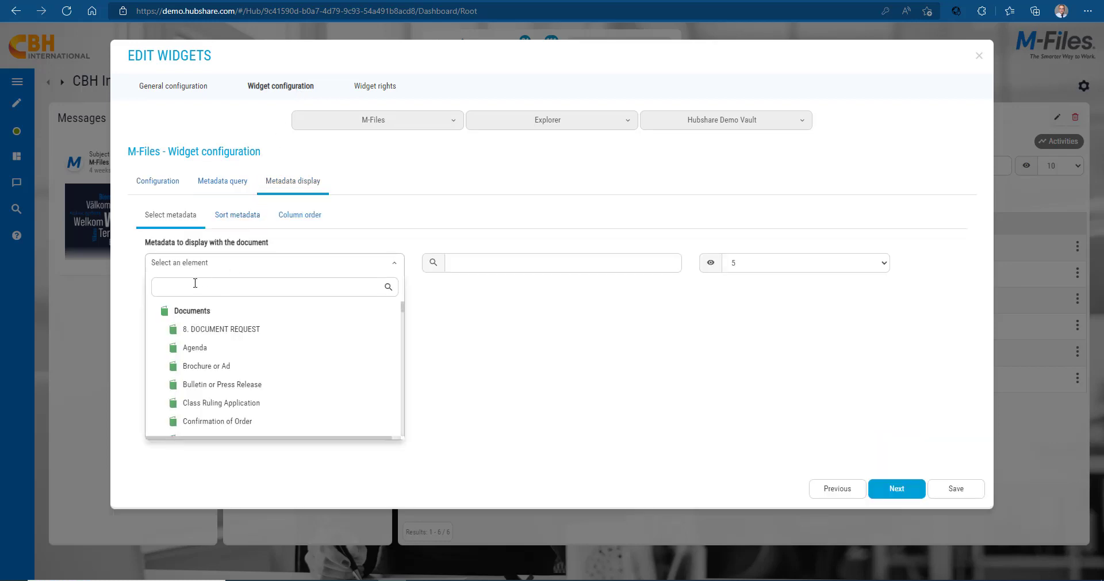
pyautogui.write('co')
pyautogui.click(207, 329)
pyautogui.click(488, 270)
pyautogui.write('stat')
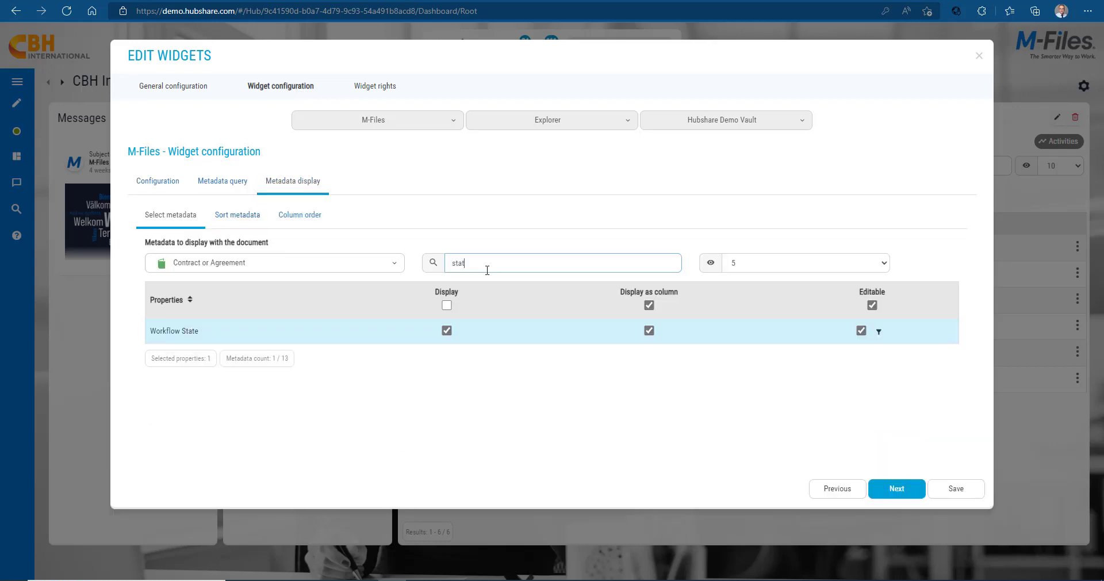
pyautogui.click(879, 332)
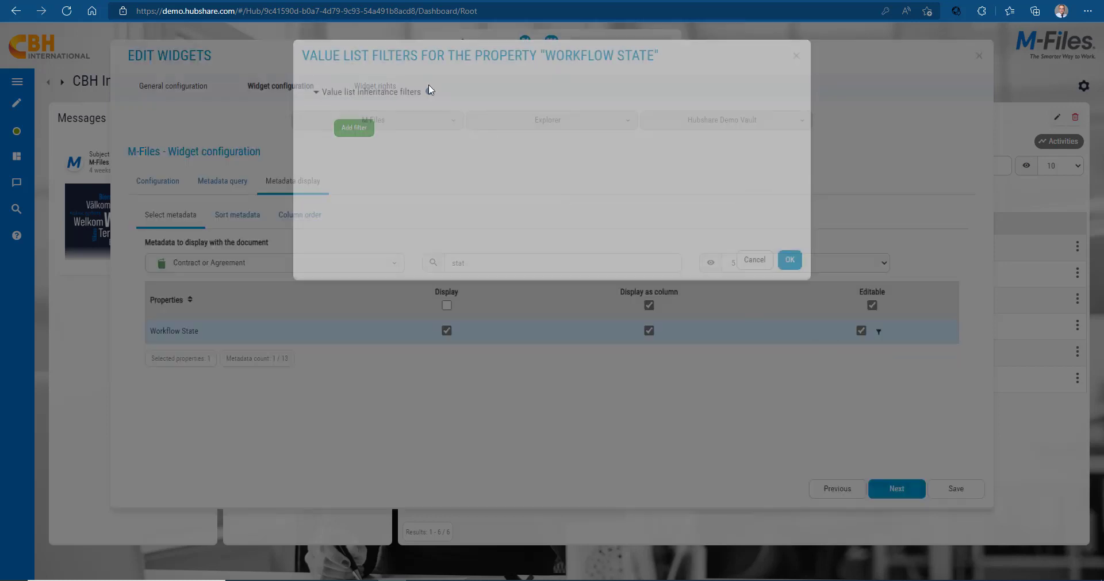
# - Add a value list inheritance filter of Workflow > Workflow to the Workflow State property and save the widget
pyautogui.click(364, 128)
pyautogui.click(380, 133)
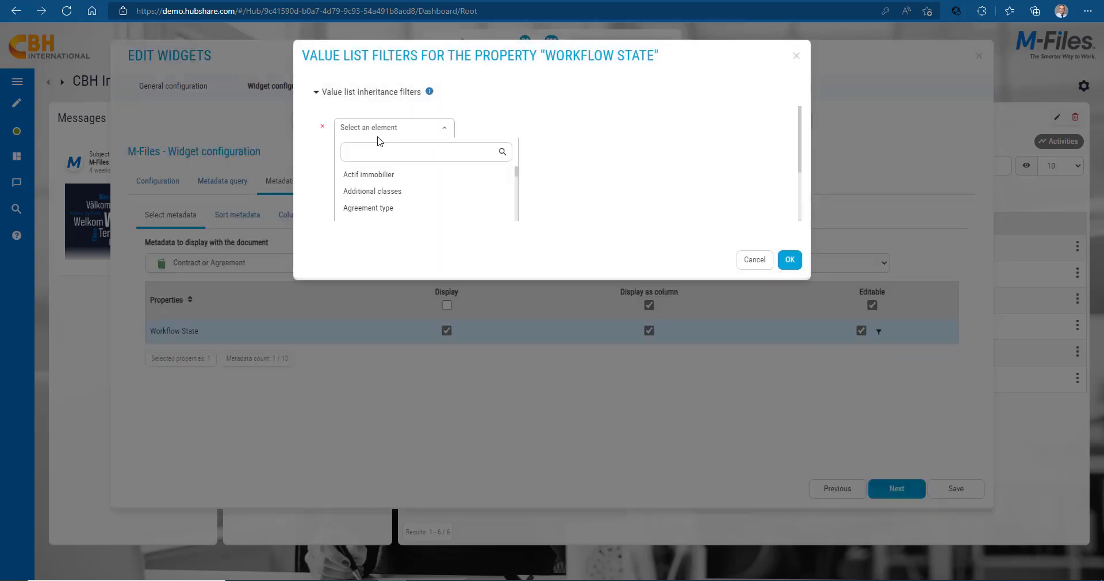
pyautogui.write('work')
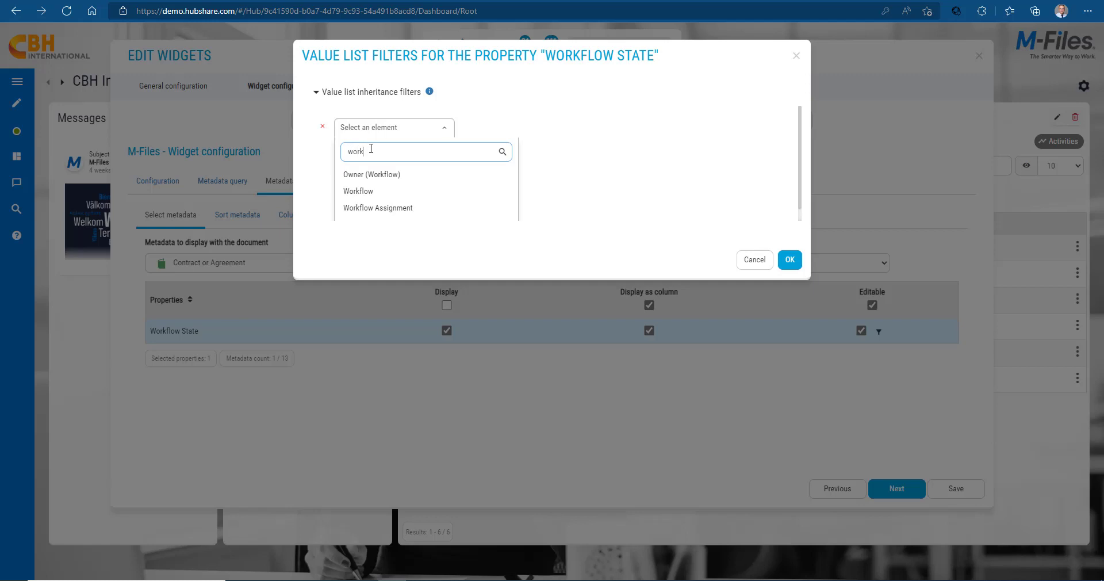
pyautogui.write('flo')
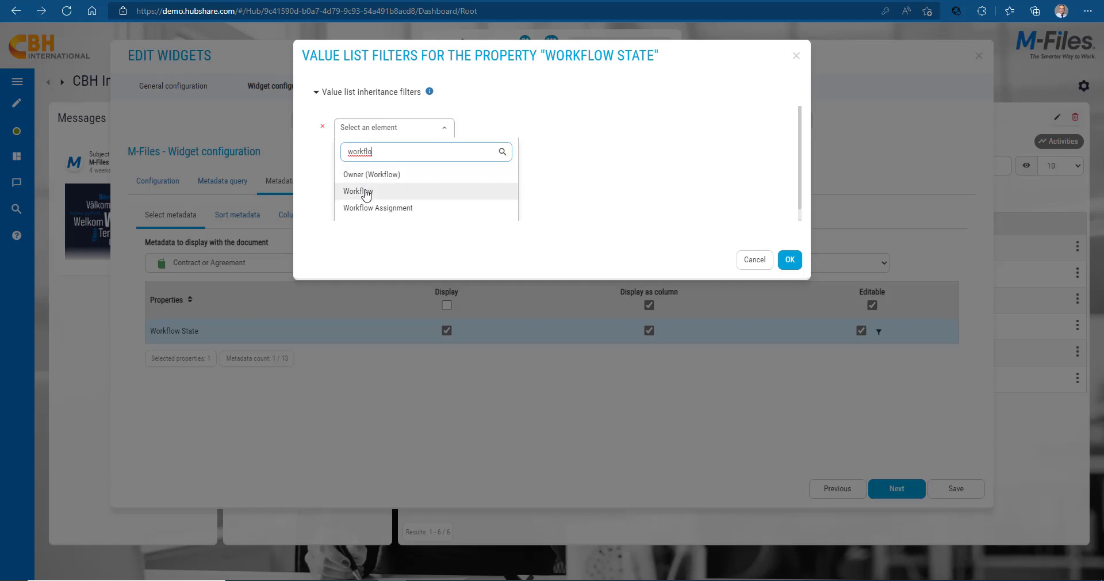
pyautogui.click(365, 192)
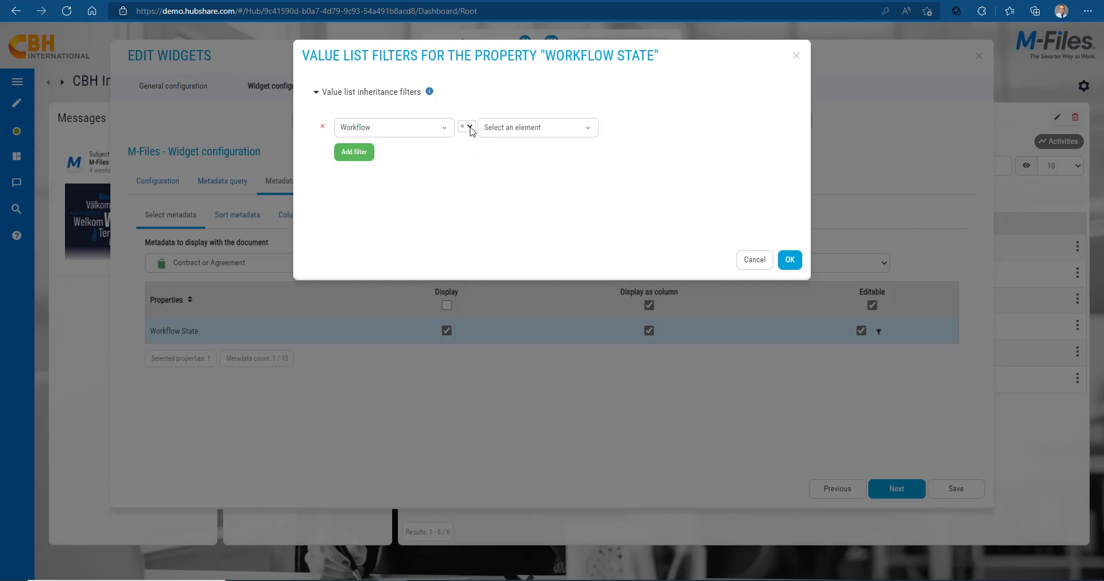
pyautogui.click(471, 129)
pyautogui.click(465, 150)
pyautogui.click(507, 131)
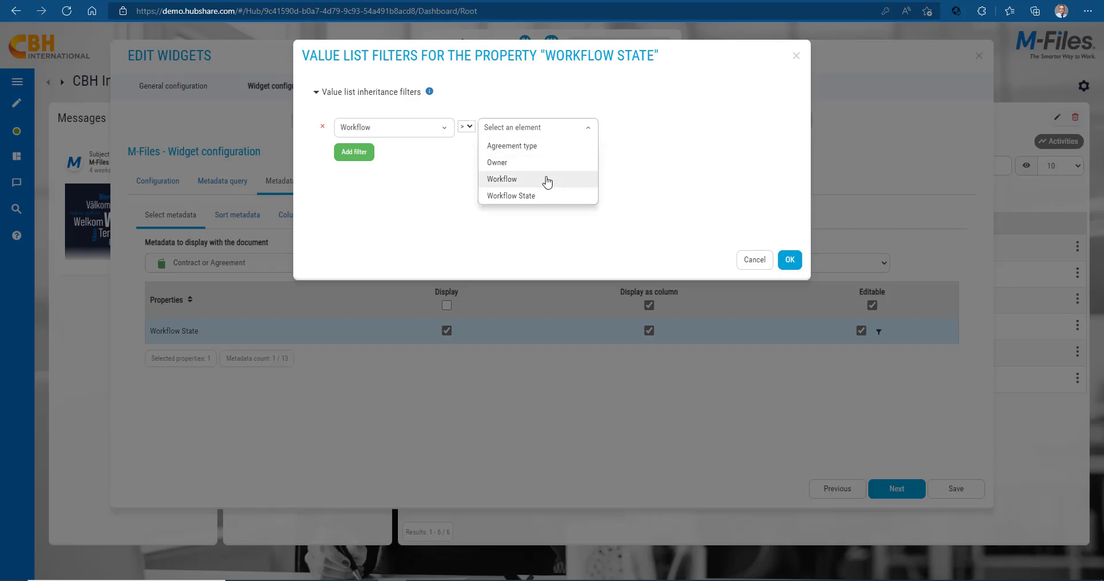
pyautogui.click(545, 180)
pyautogui.click(790, 259)
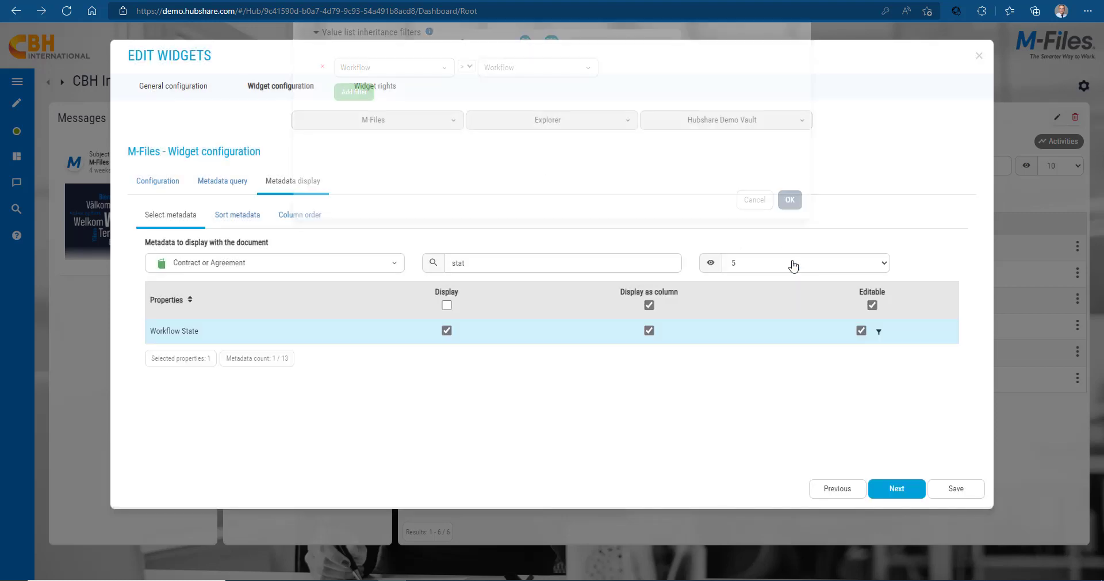
pyautogui.click(959, 490)
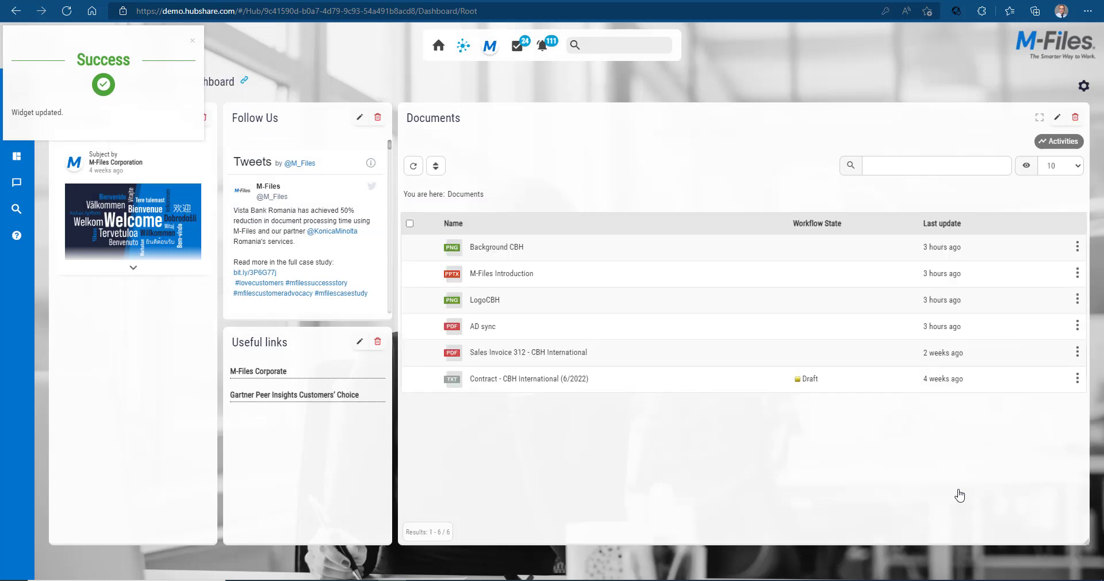
# - Check the Workflow State choices and the non-editable properties in the edit form of Contract - CBH International (6/2022) without changing them
pyautogui.click(1060, 378)
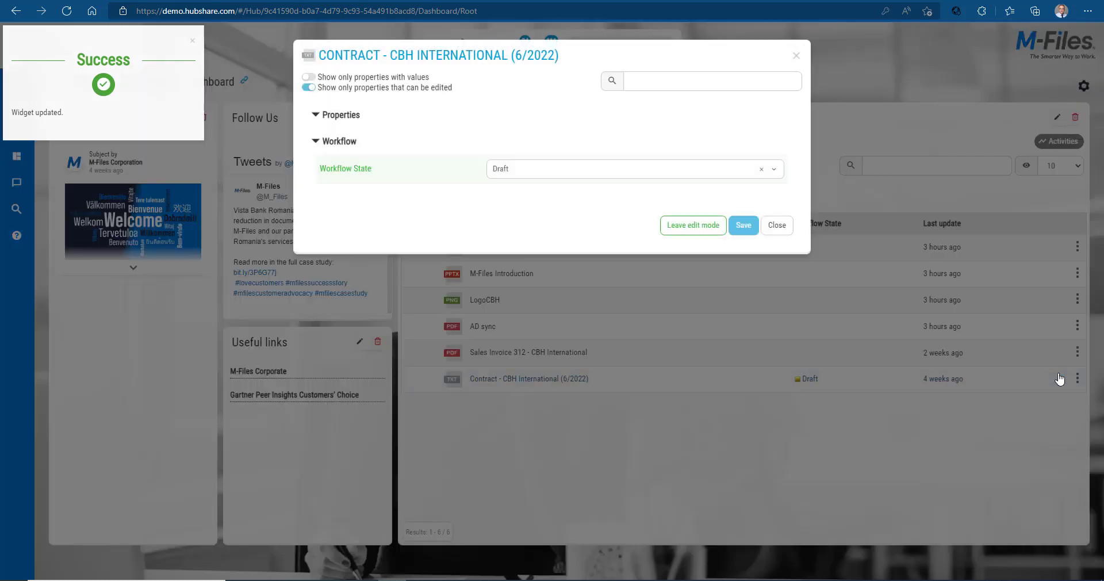
pyautogui.click(775, 171)
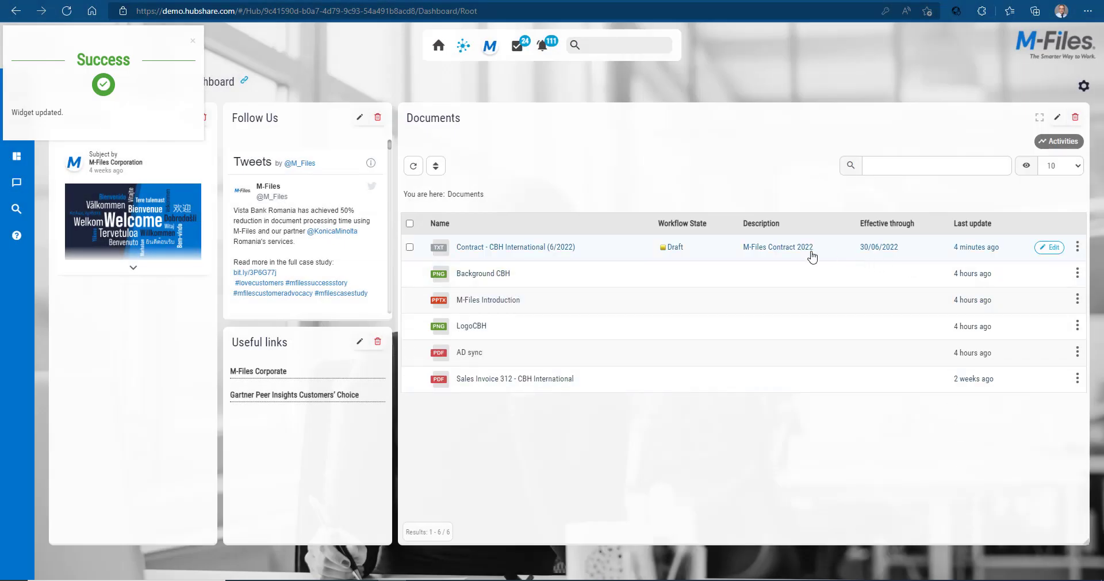
pyautogui.click(1050, 247)
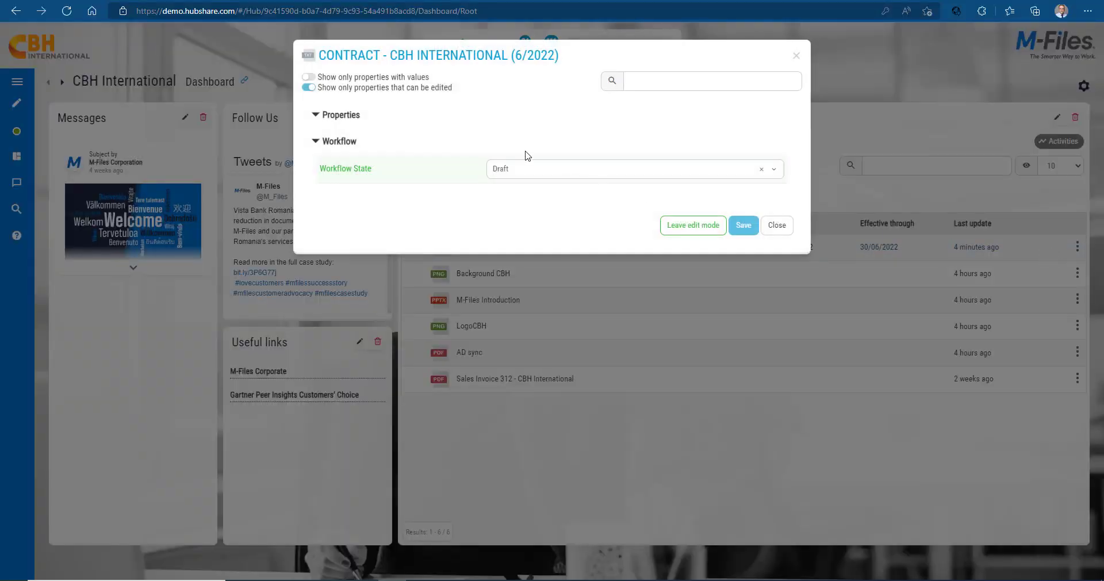
pyautogui.click(307, 88)
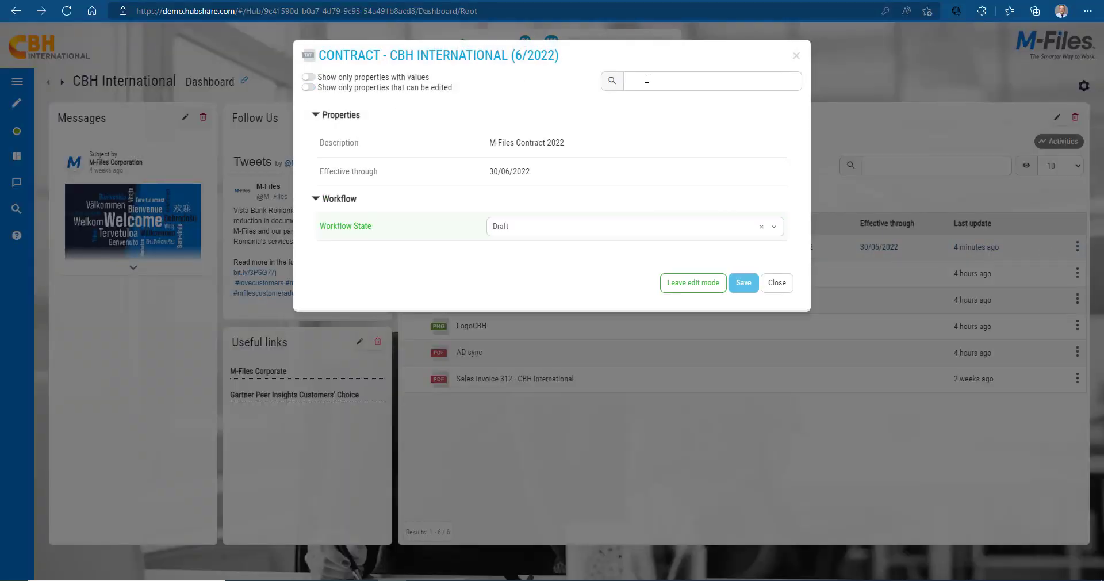
pyautogui.click(793, 62)
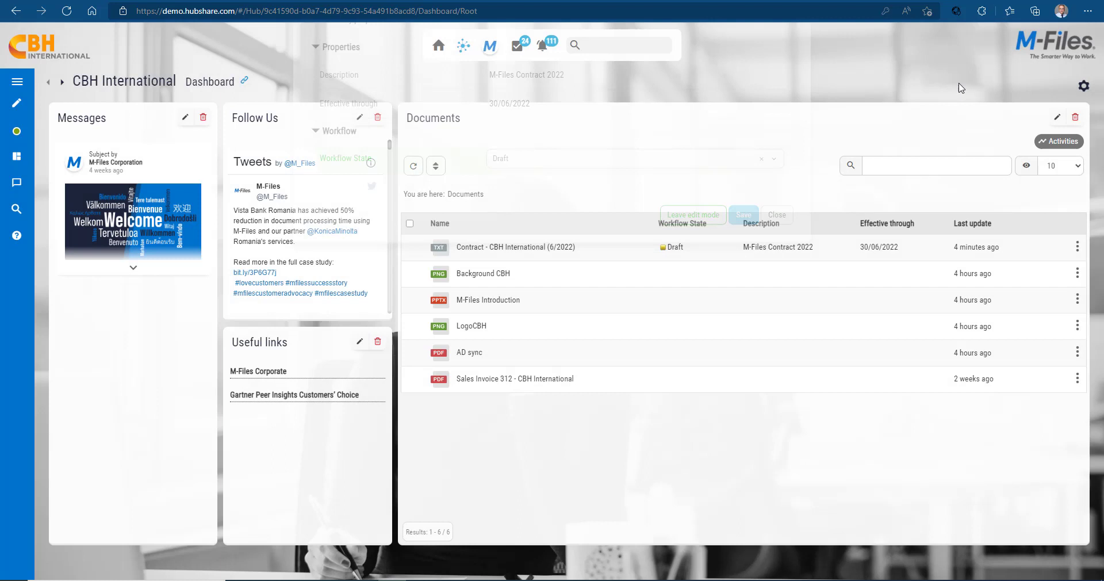
# - Move Effective through above Description in the Documents widget's metadata card property order for the Contract or Agreement class
pyautogui.click(1054, 118)
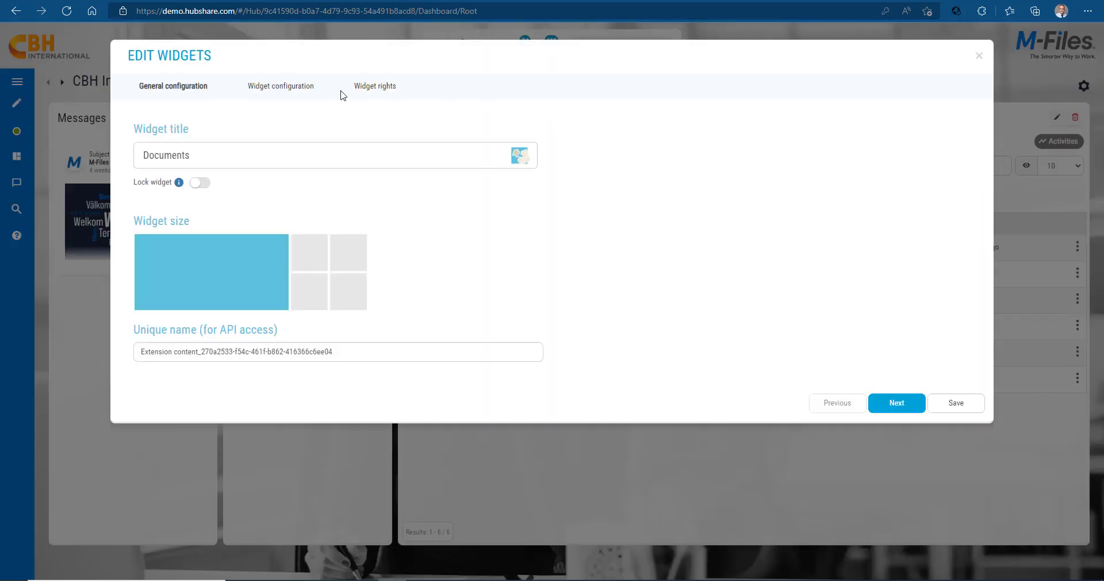
pyautogui.click(297, 91)
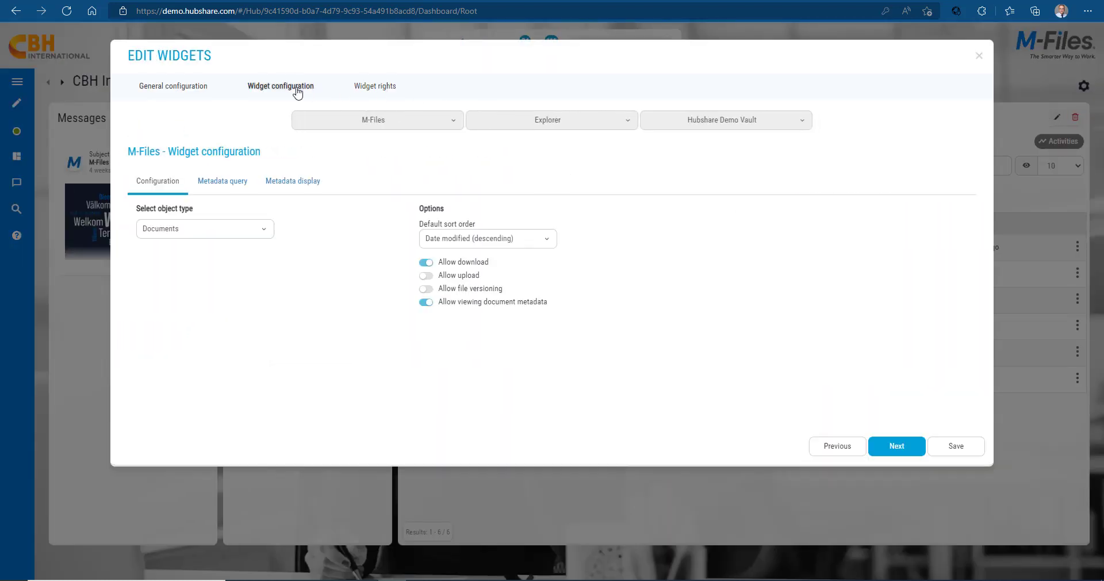
pyautogui.click(290, 182)
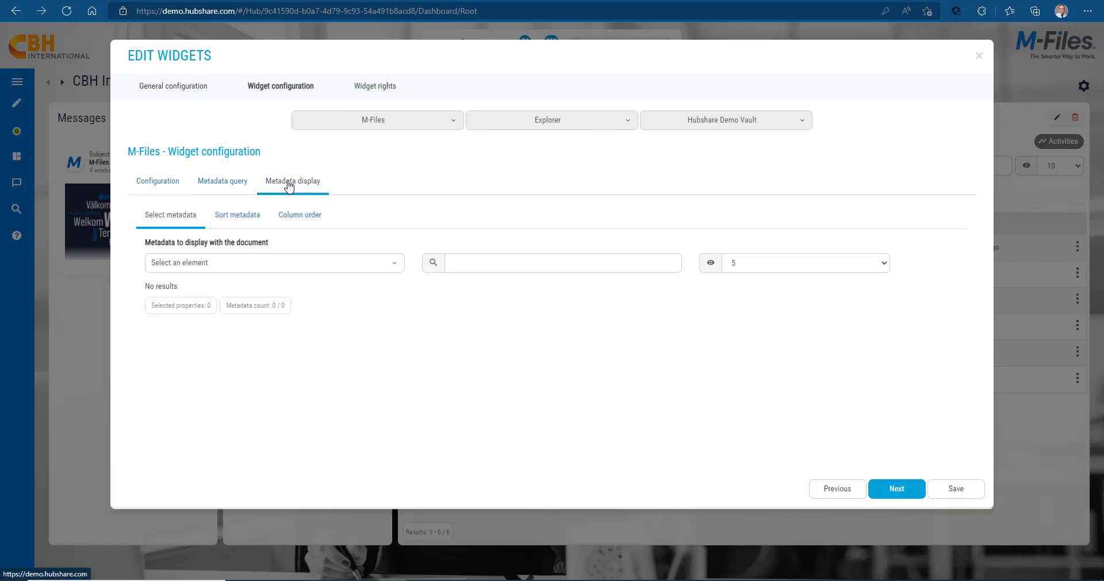
pyautogui.click(244, 216)
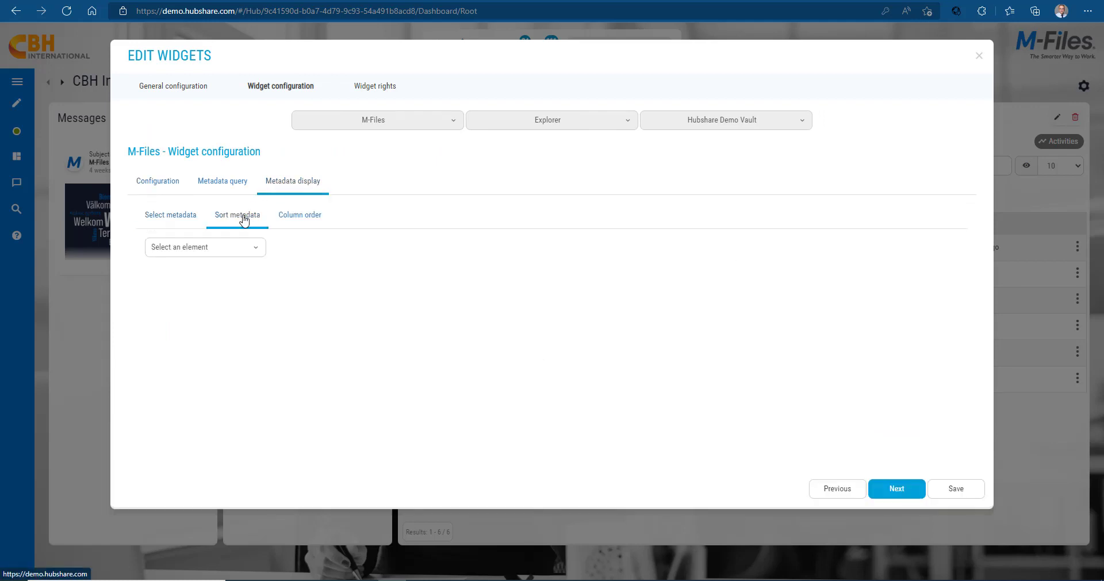
pyautogui.click(238, 248)
pyautogui.click(208, 296)
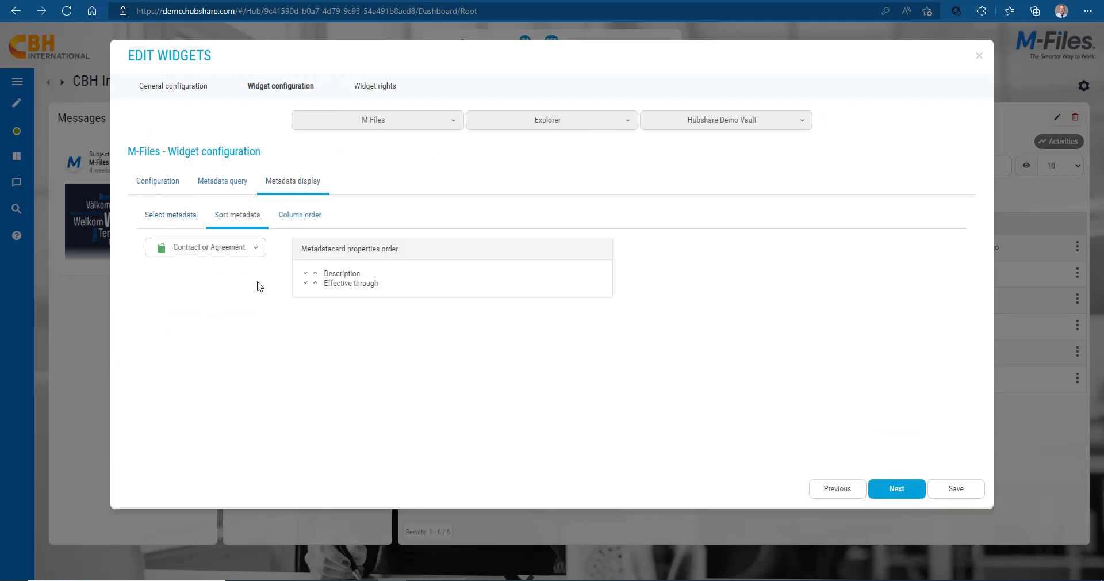
pyautogui.click(315, 283)
# - Set the widget's column order to Description, Effective through, Workflow State and save the widget
pyautogui.click(304, 220)
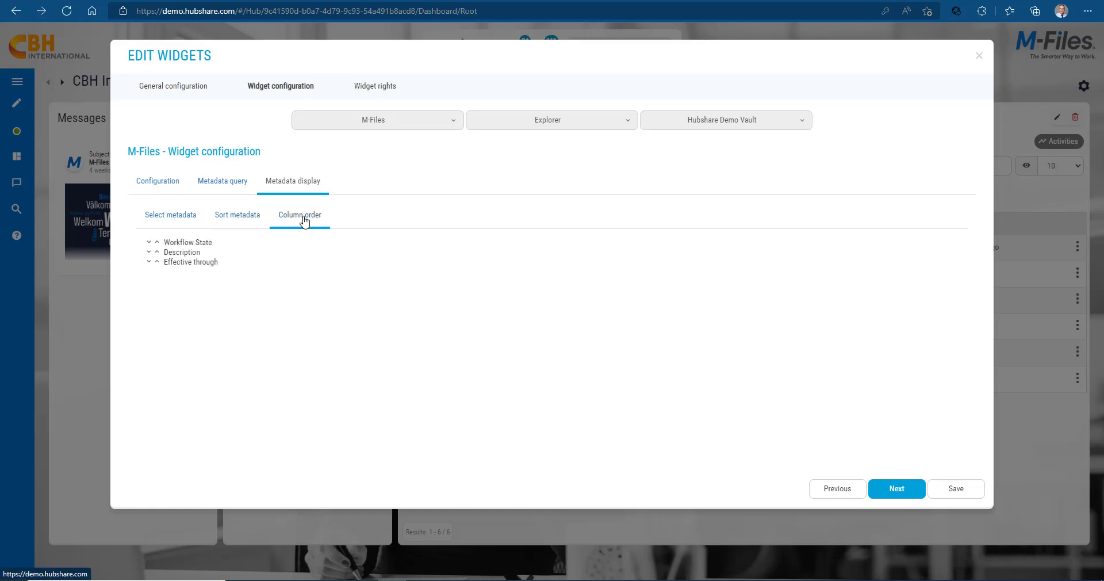
pyautogui.click(157, 253)
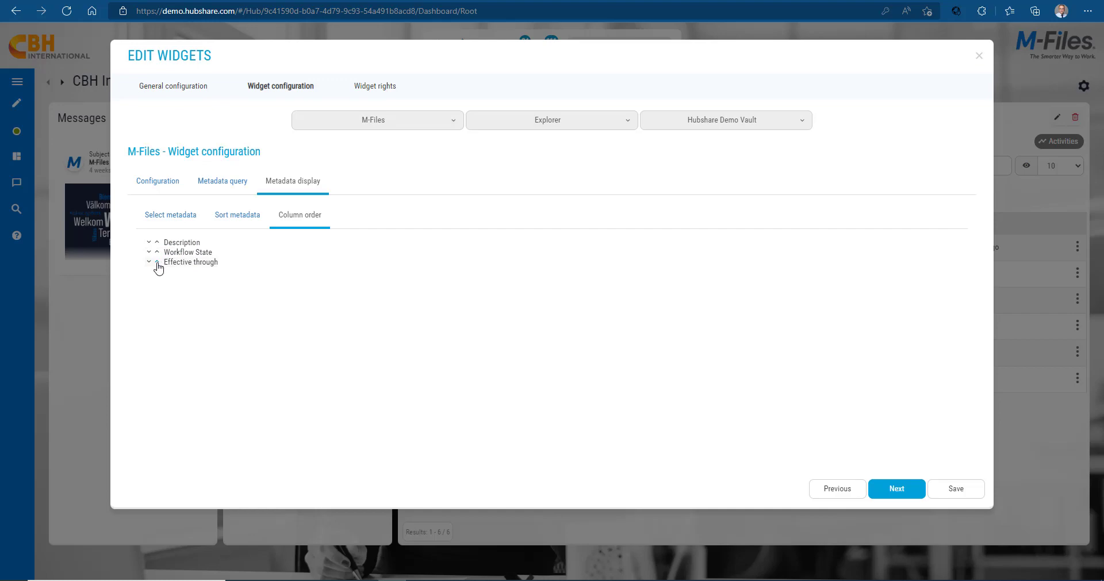
pyautogui.click(157, 262)
pyautogui.click(952, 490)
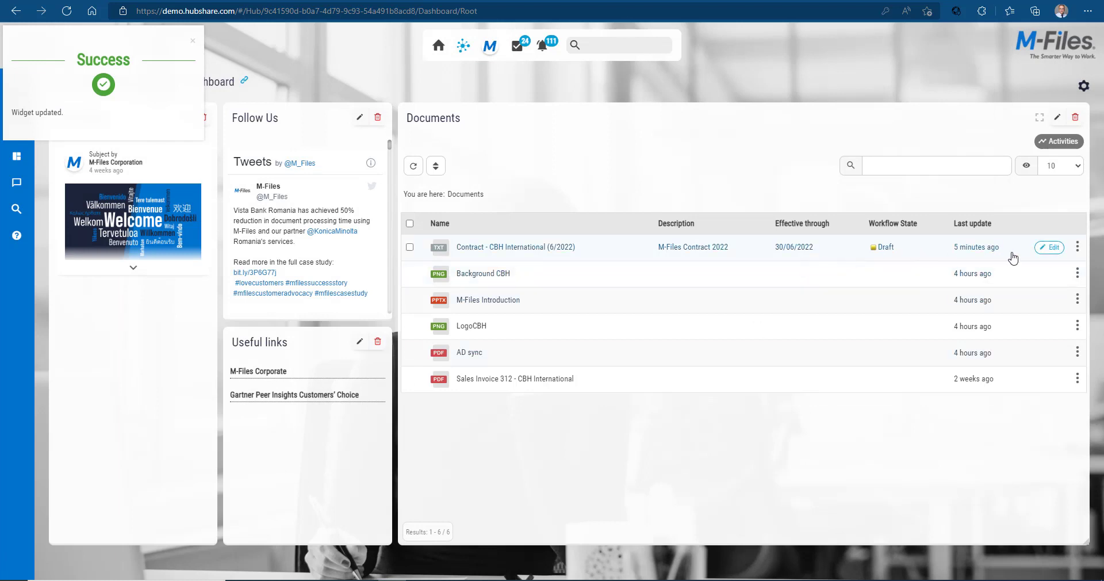
# - Check all properties in the contract's edit form and the actions available for Proposal 2554 - CBH International
pyautogui.click(1047, 248)
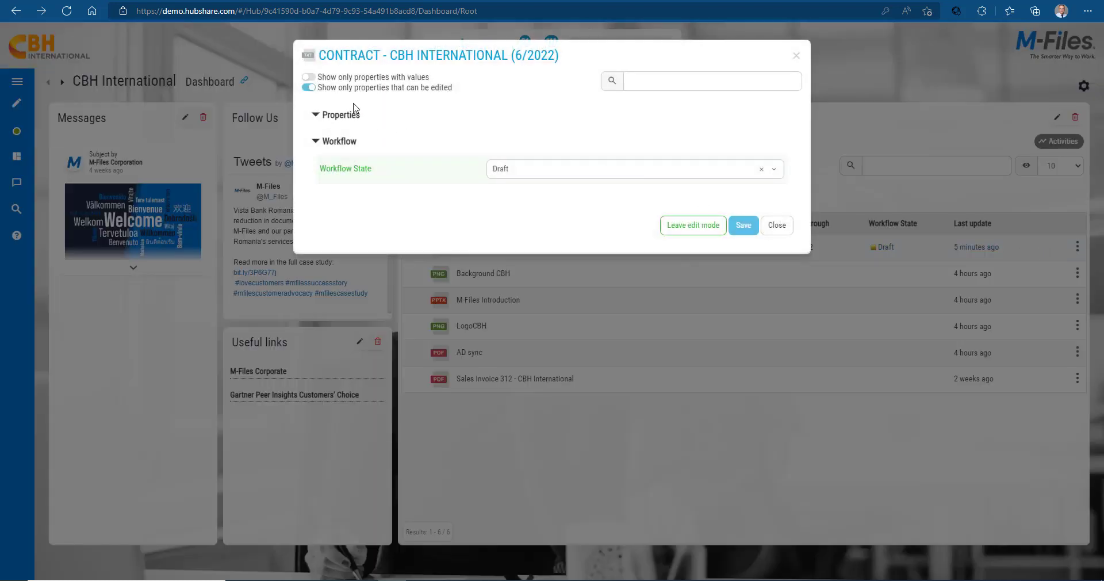
pyautogui.click(308, 88)
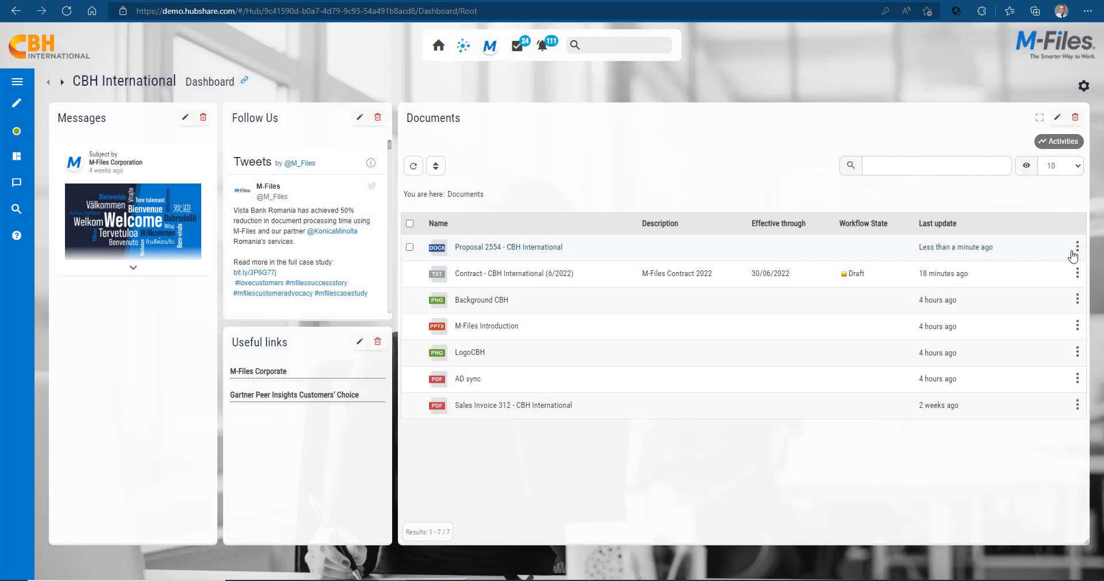
pyautogui.click(1076, 248)
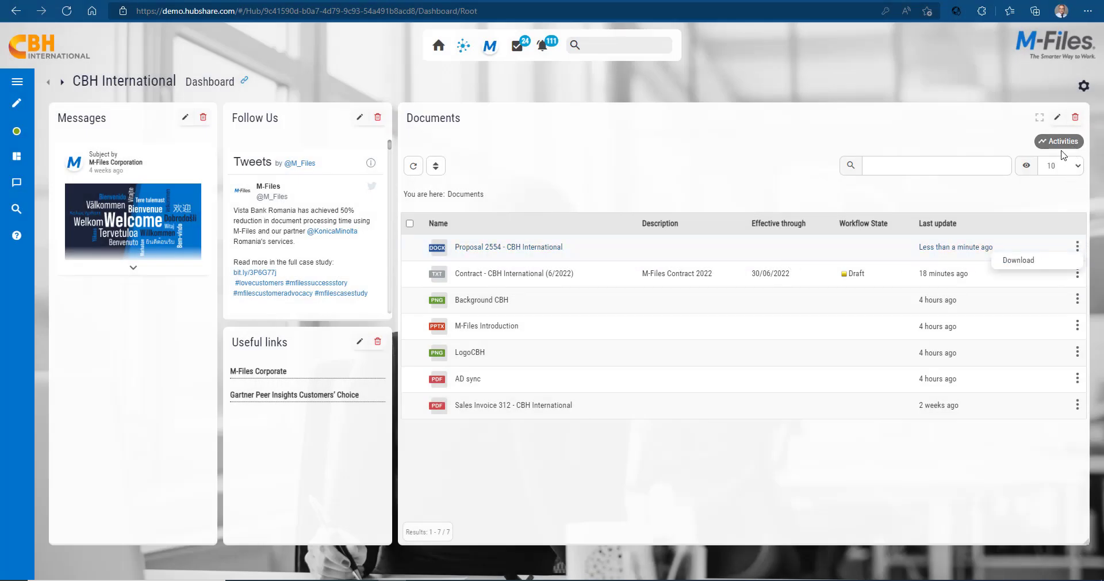
# - Allow file versioning in the Documents widget's configuration and save the widget
pyautogui.click(1056, 118)
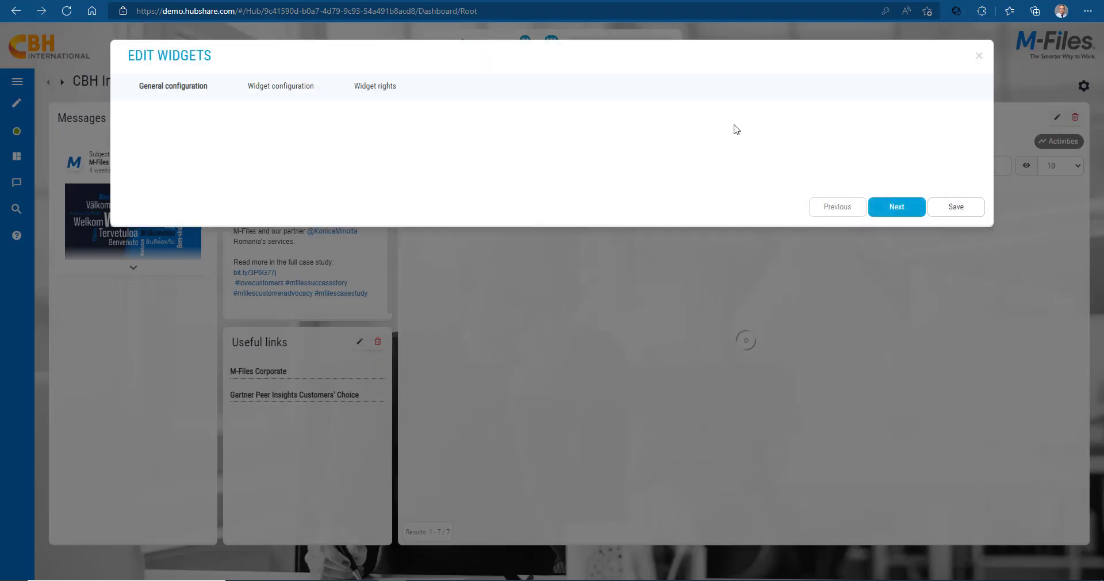
pyautogui.click(255, 87)
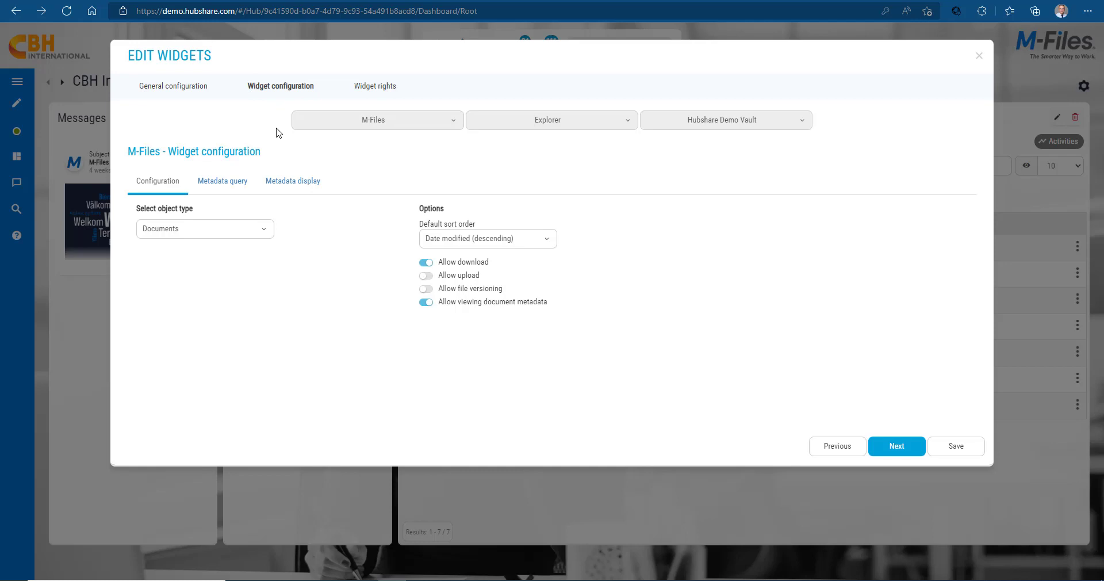
pyautogui.click(426, 289)
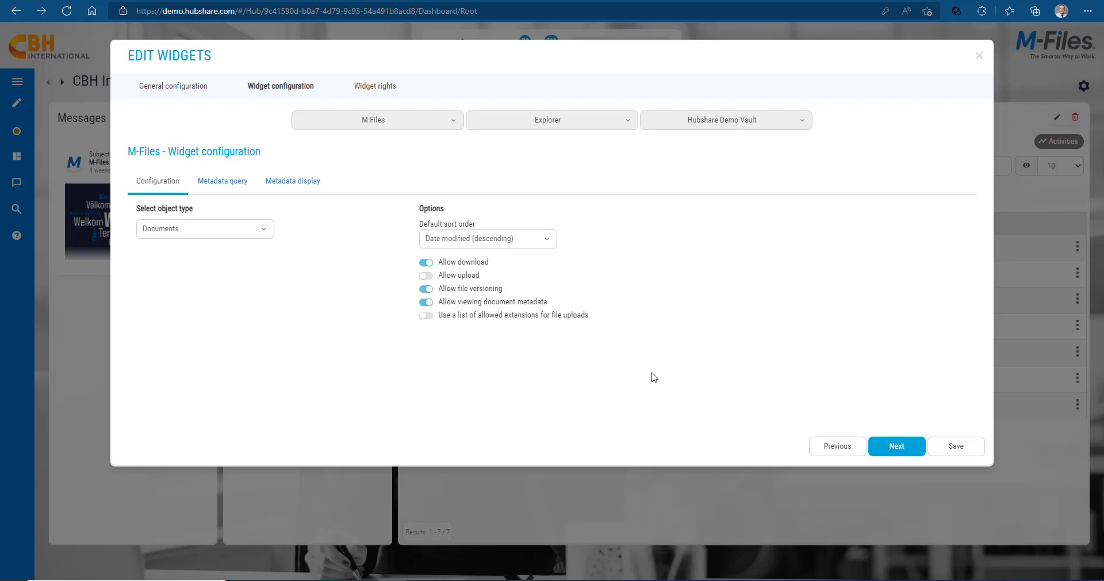
pyautogui.click(969, 452)
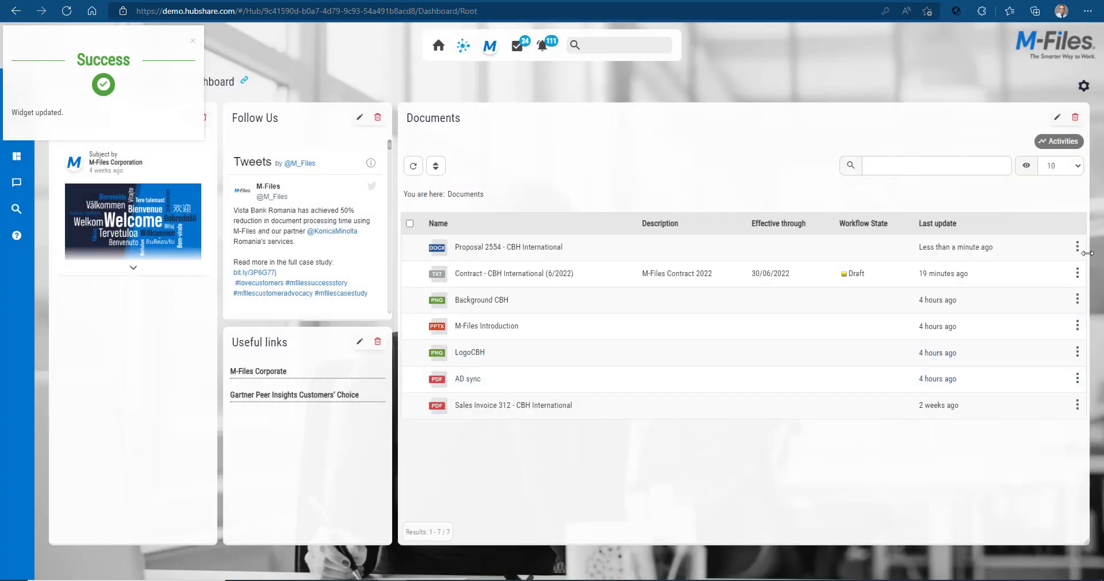
# - Download Proposal 2554 - CBH International from the Documents widget and open the downloaded file in Word
pyautogui.click(1079, 256)
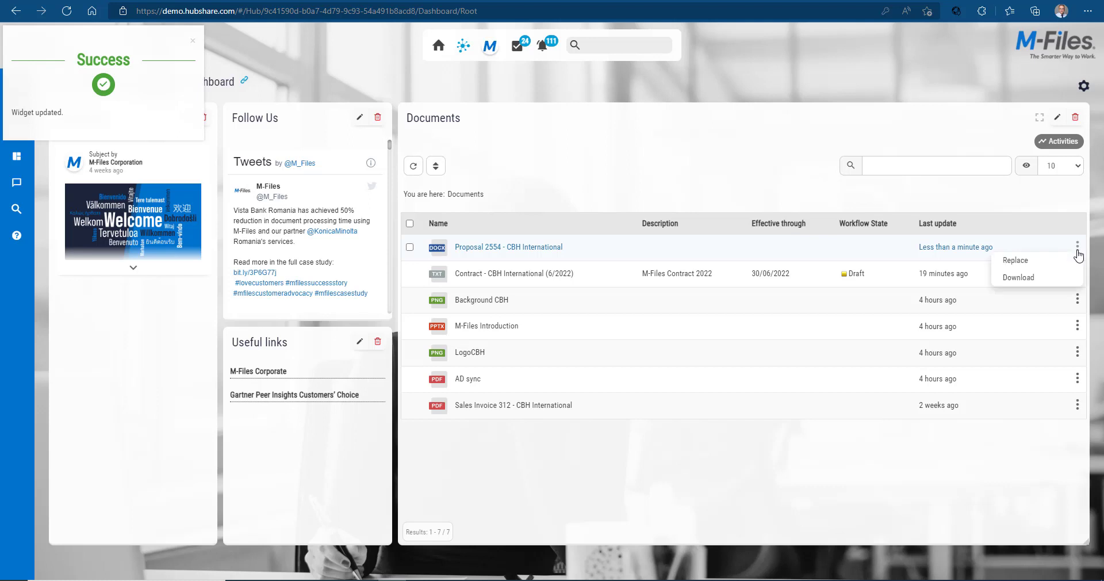
pyautogui.click(1029, 280)
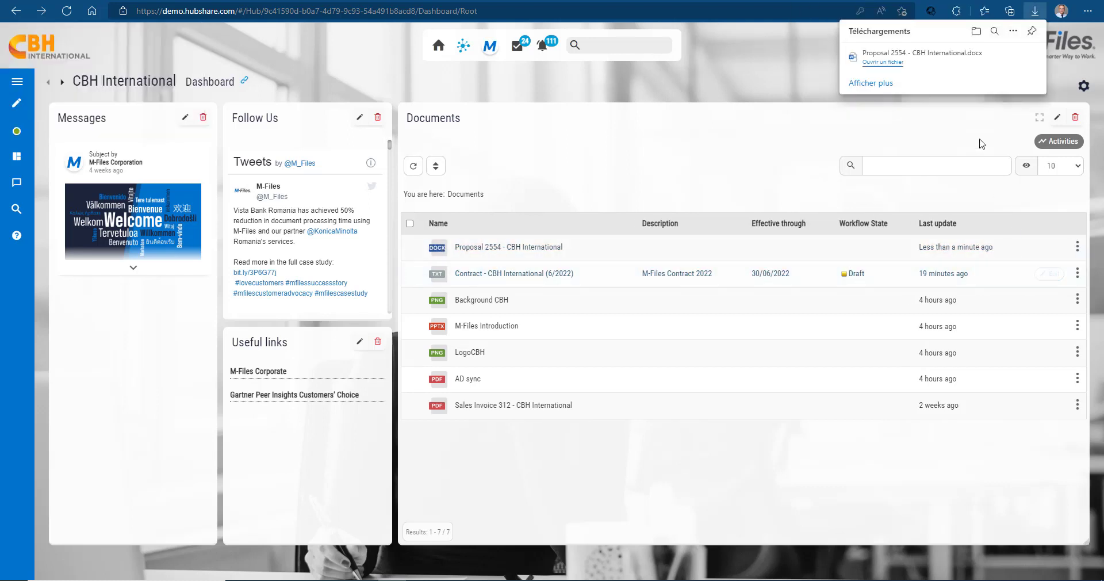
pyautogui.click(896, 68)
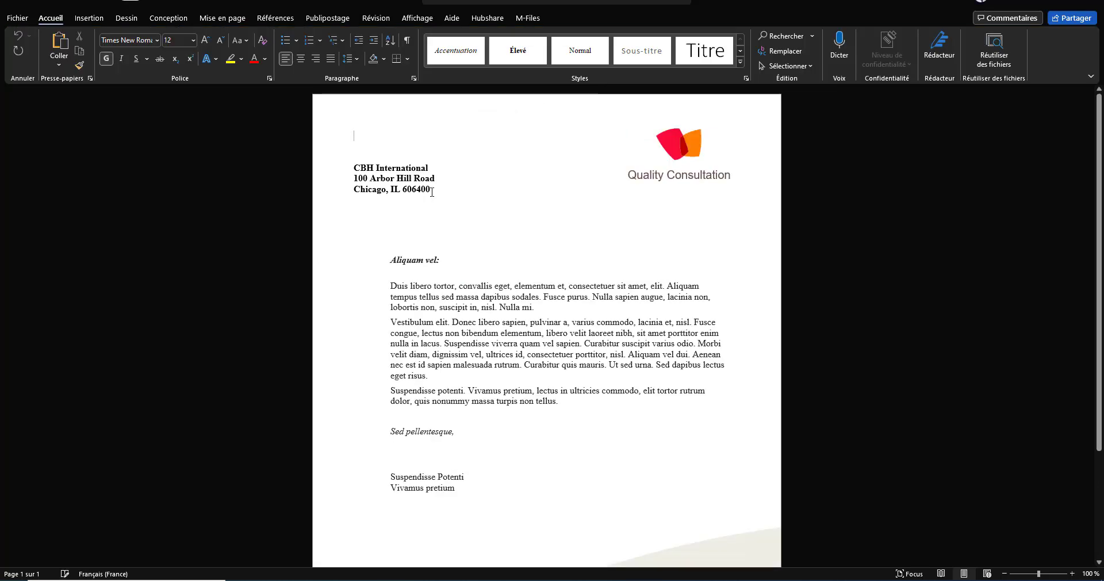
# - Delete the extra last zero of the letter's ZIP code in Word and replace Proposal 2554 - CBH International in the Documents widget with the edited file
pyautogui.click(432, 192)
pyautogui.press('BackSpace')
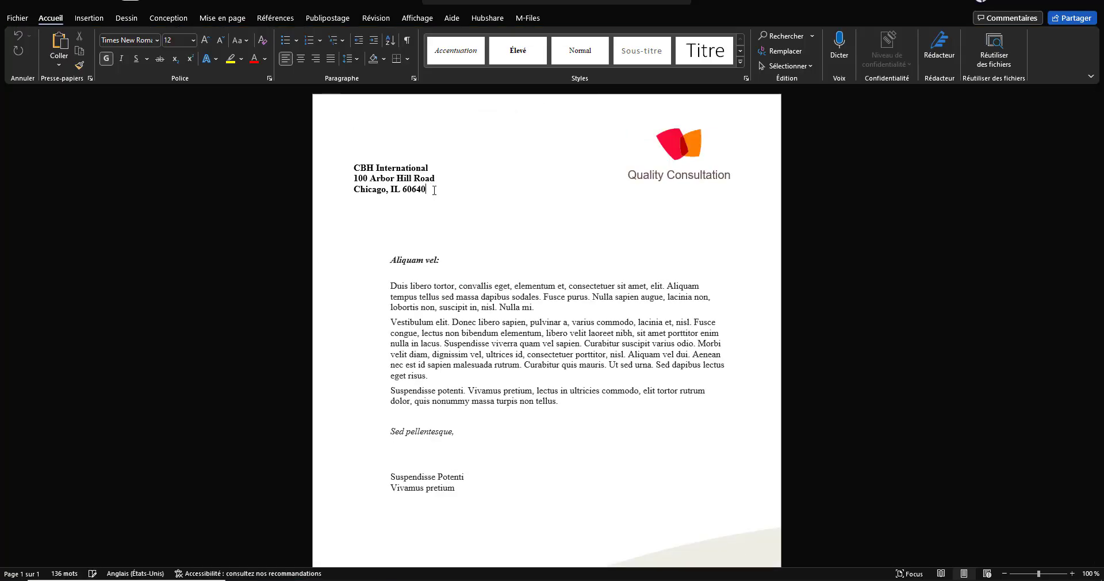
pyautogui.moveTo(899, 57); pyautogui.dragTo(545, 256)
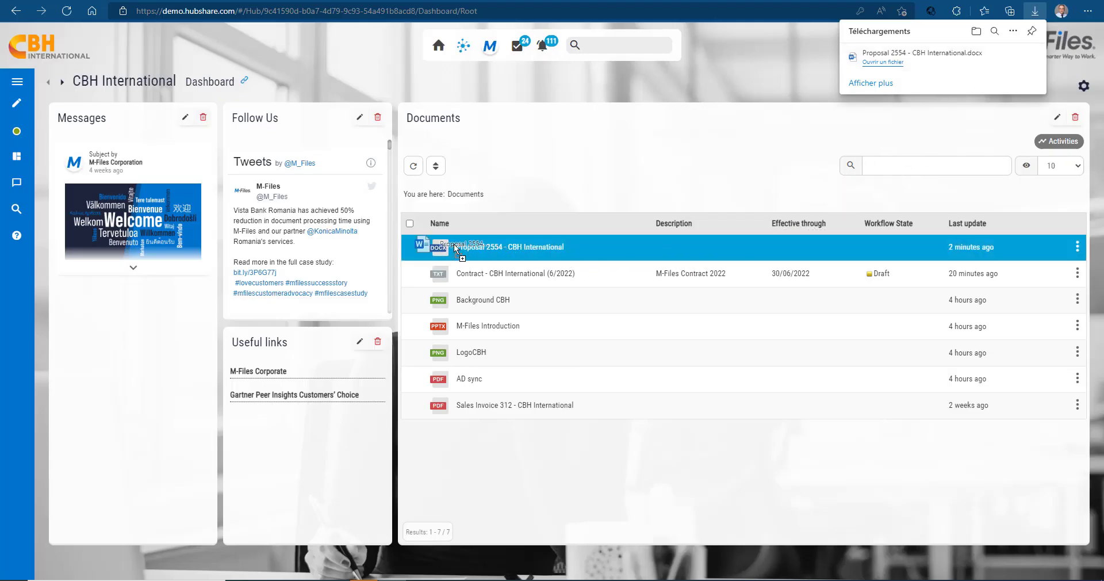
pyautogui.moveTo(453, 244); pyautogui.dragTo(453, 244)
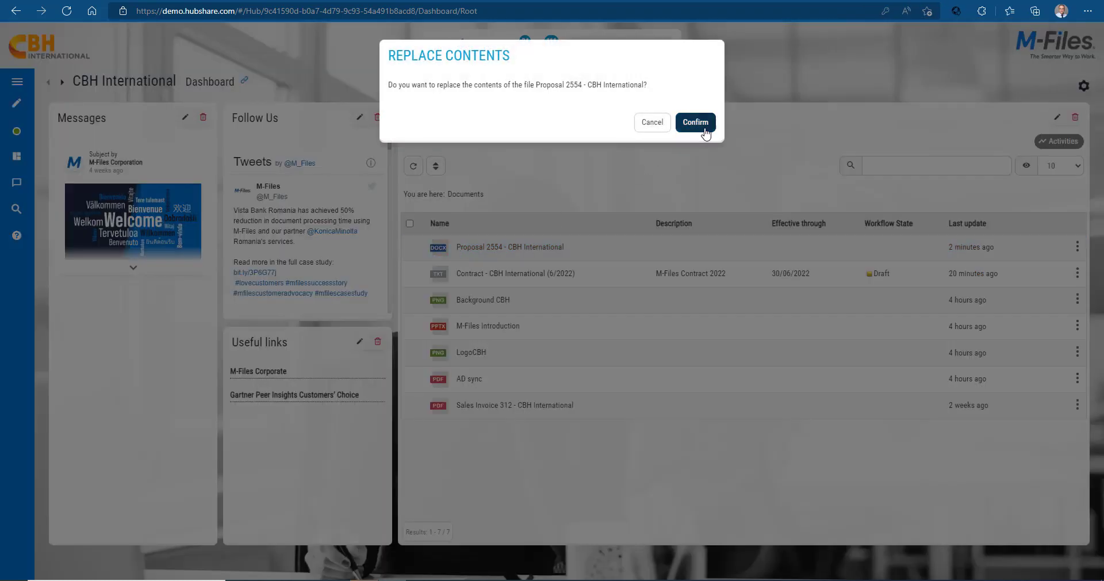
pyautogui.click(704, 126)
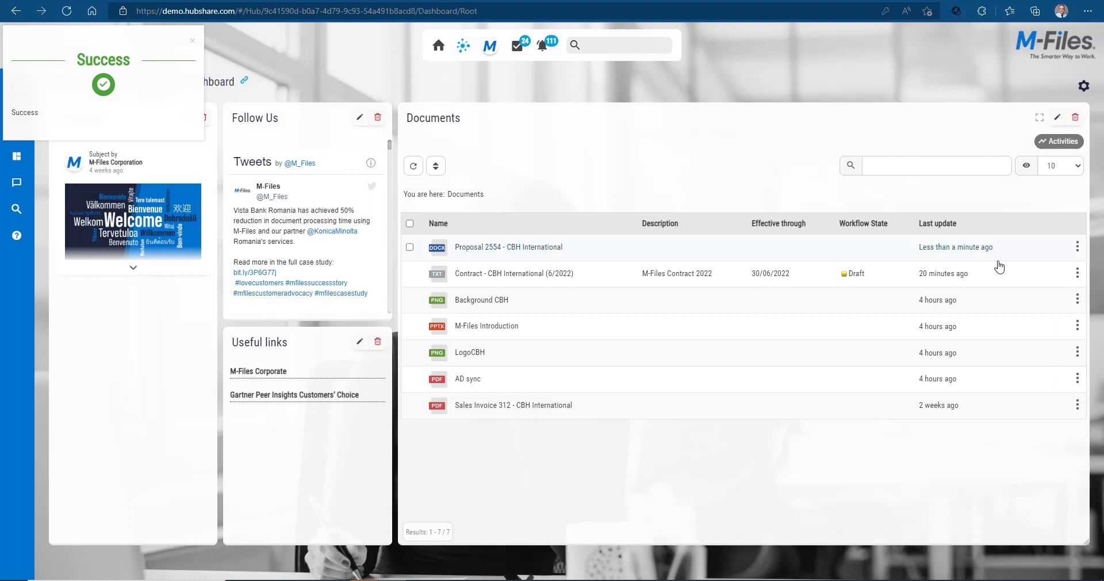
# - Check the actions available for Proposal 2554 in the Documents widget, and its preview and version history in M-Files
pyautogui.click(1078, 250)
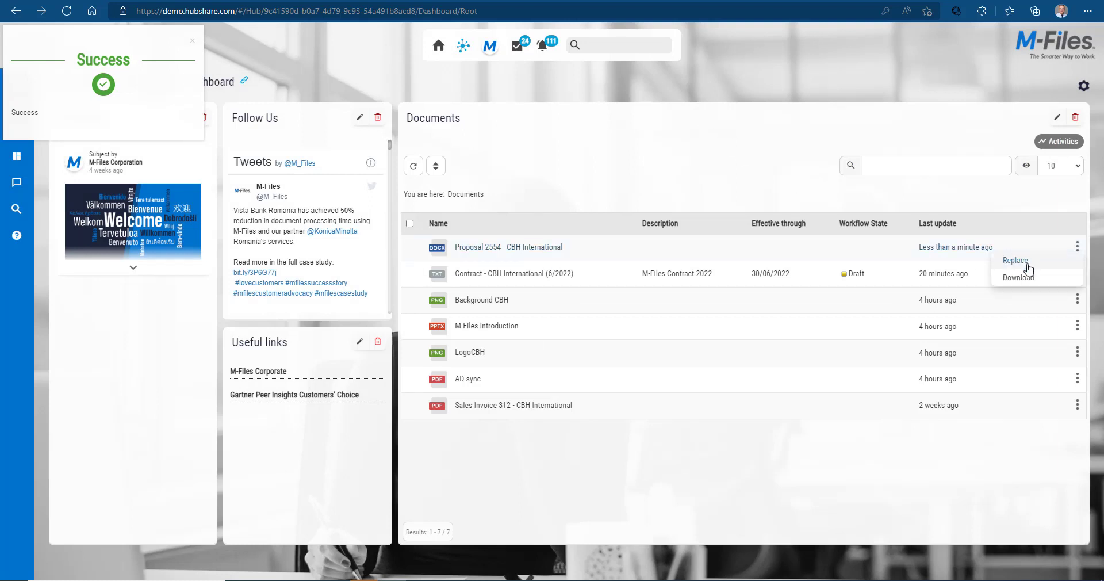
pyautogui.click(510, 249)
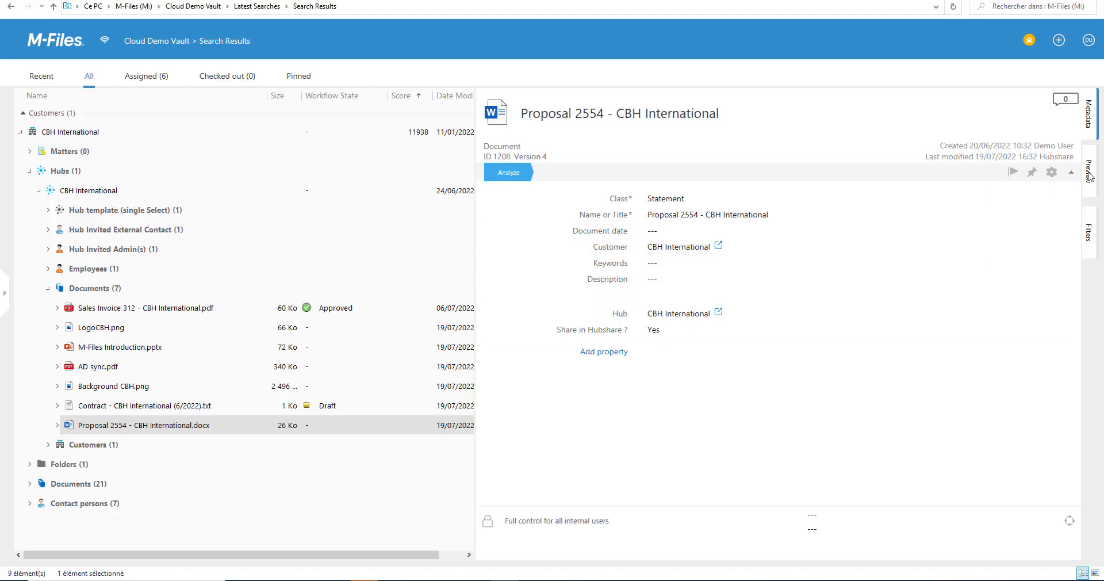
pyautogui.click(1089, 175)
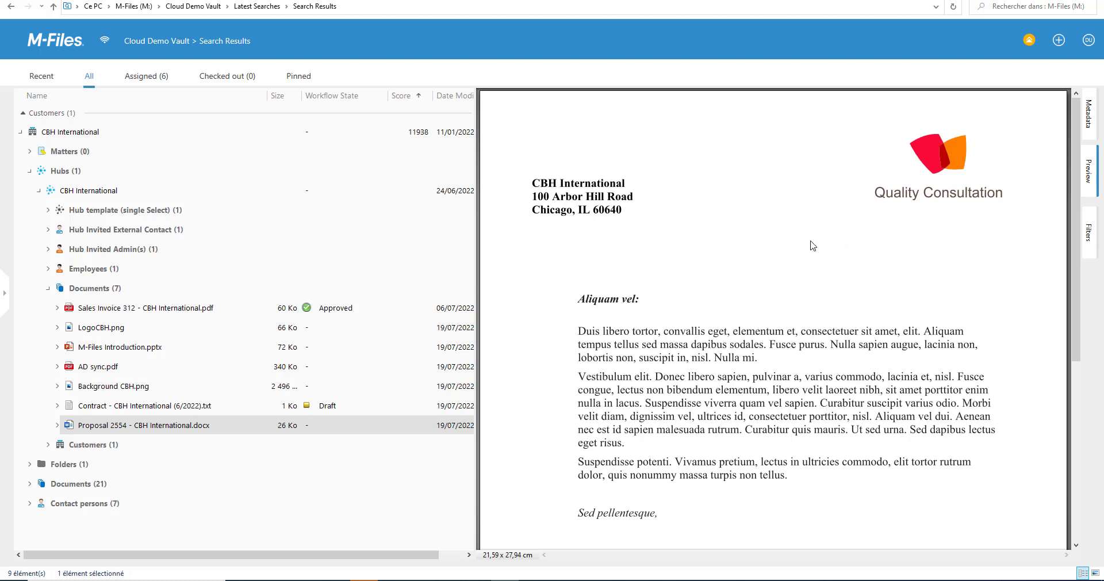
pyautogui.rightClick(122, 426)
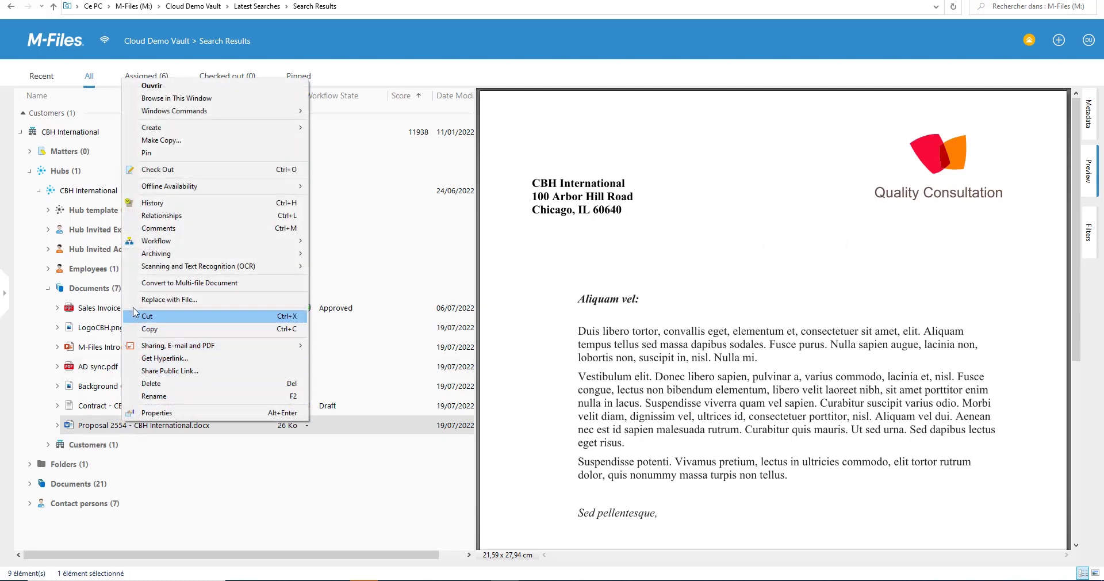
pyautogui.click(163, 204)
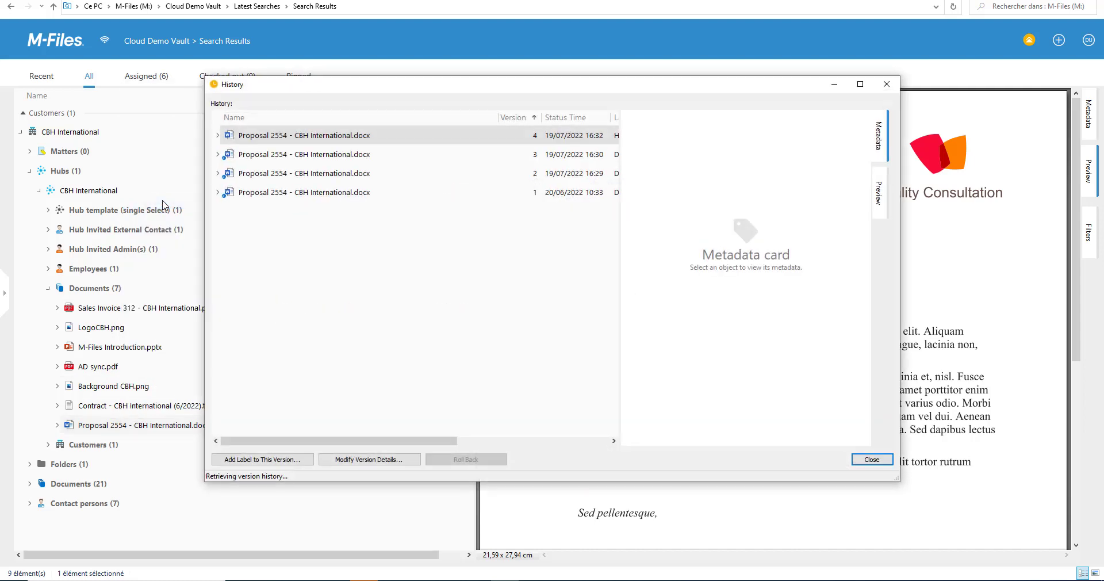
pyautogui.click(279, 158)
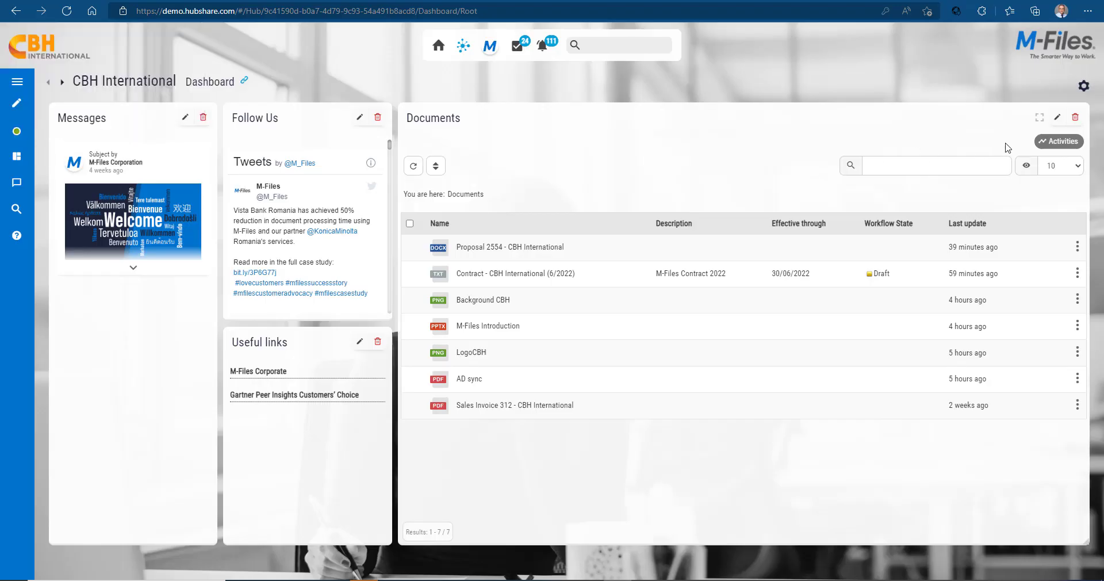
# - Allow upload in the Documents widget's configuration, copy the metadata query filters to the upload metadata, and save the widget
pyautogui.click(1057, 119)
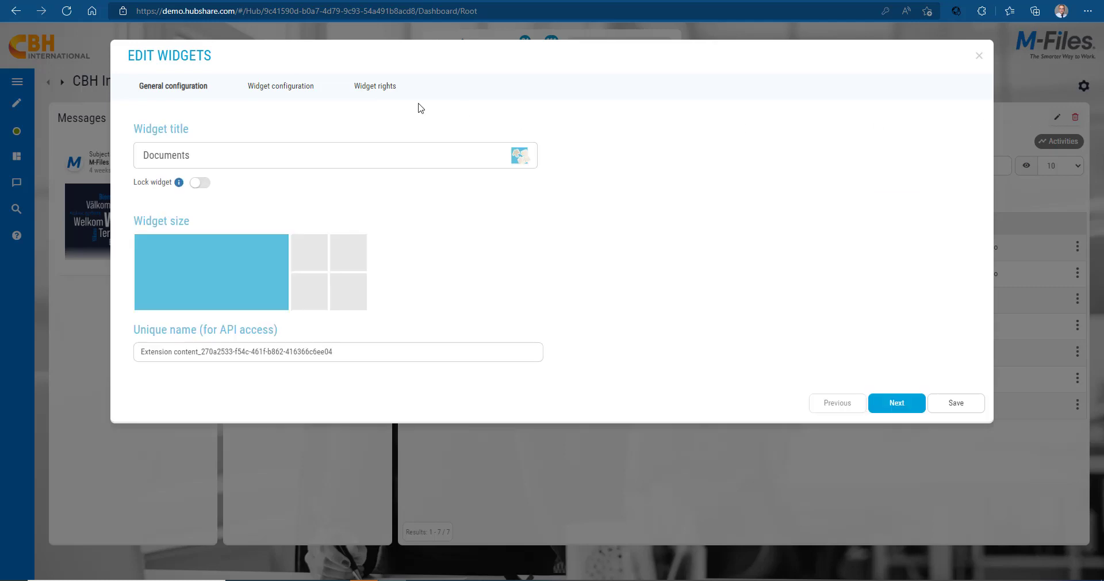
pyautogui.click(292, 91)
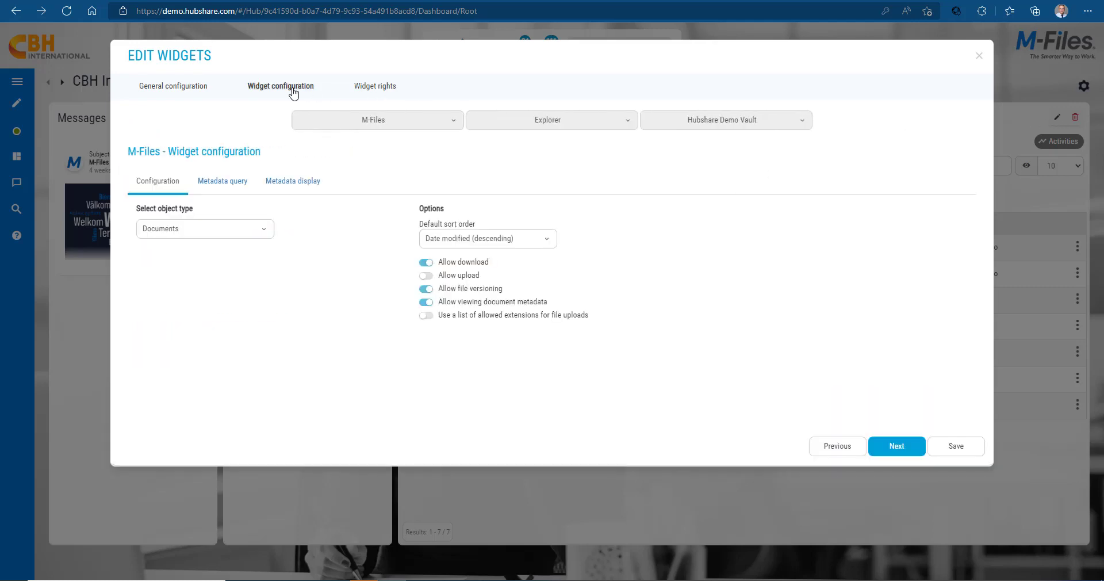
pyautogui.click(426, 276)
pyautogui.click(284, 187)
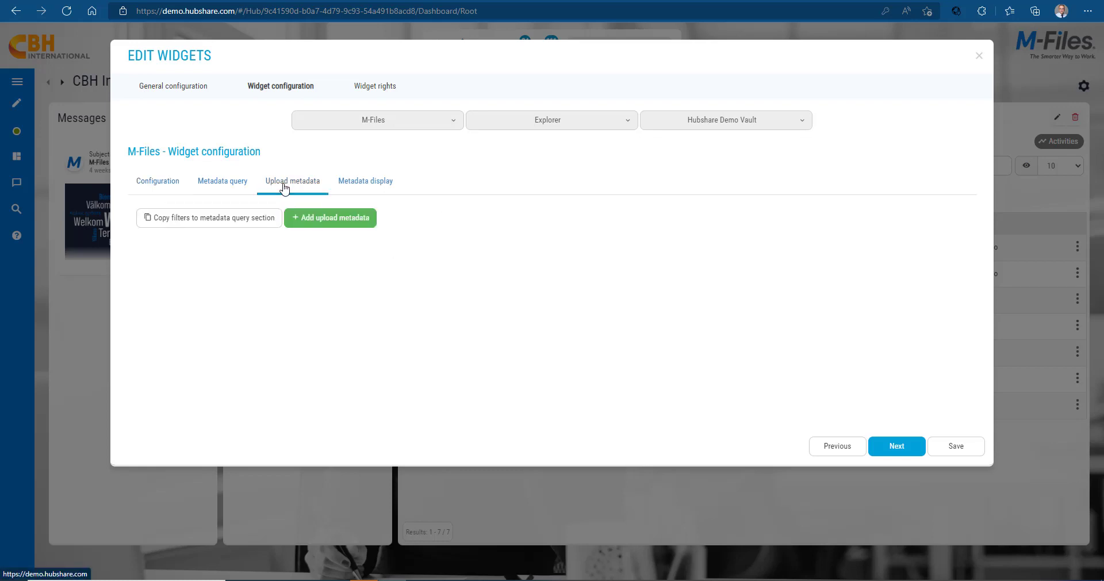
pyautogui.click(231, 187)
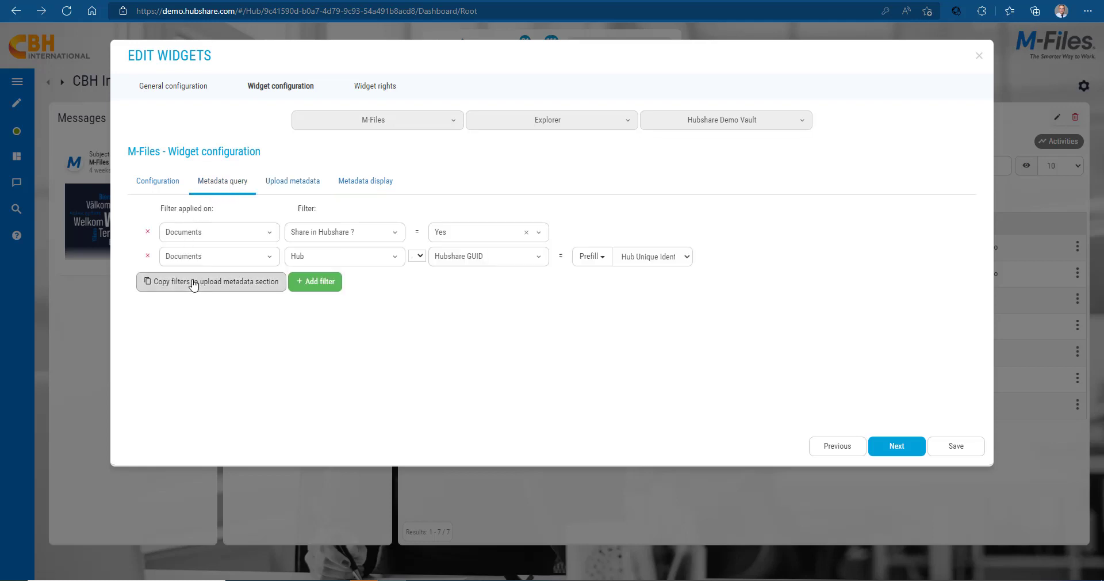
pyautogui.click(271, 189)
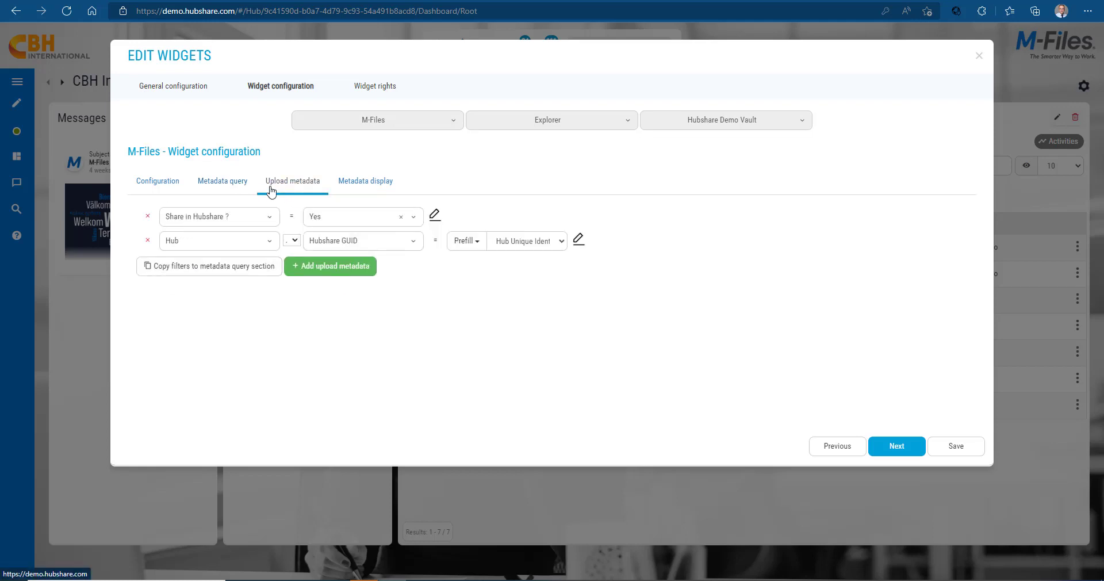
pyautogui.click(952, 449)
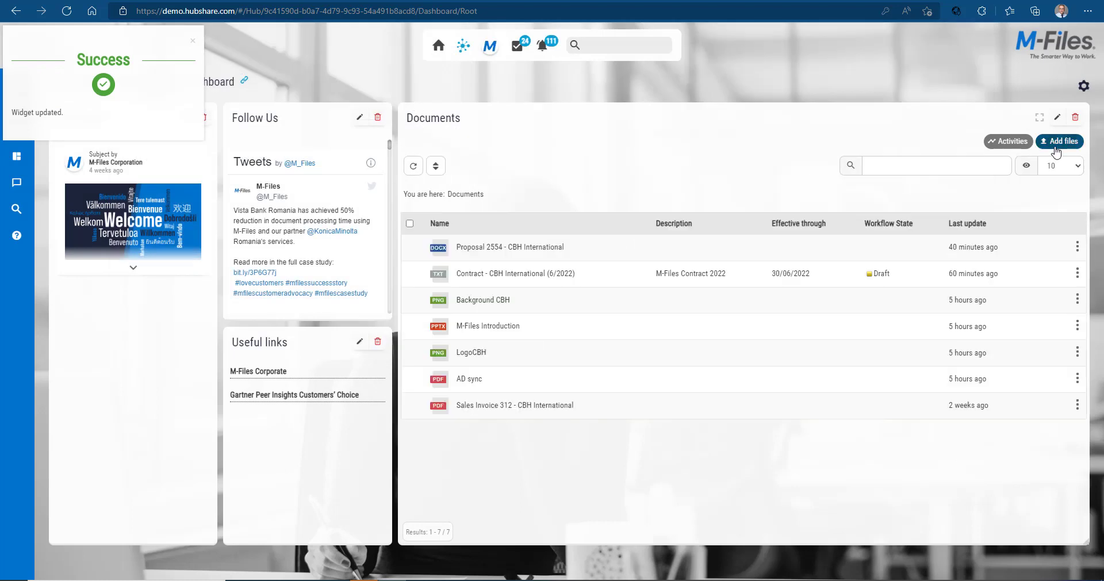
# - Upload the numbered CBH order document from the Demos folder to the Documents widget and close the upload dialog
pyautogui.click(1060, 140)
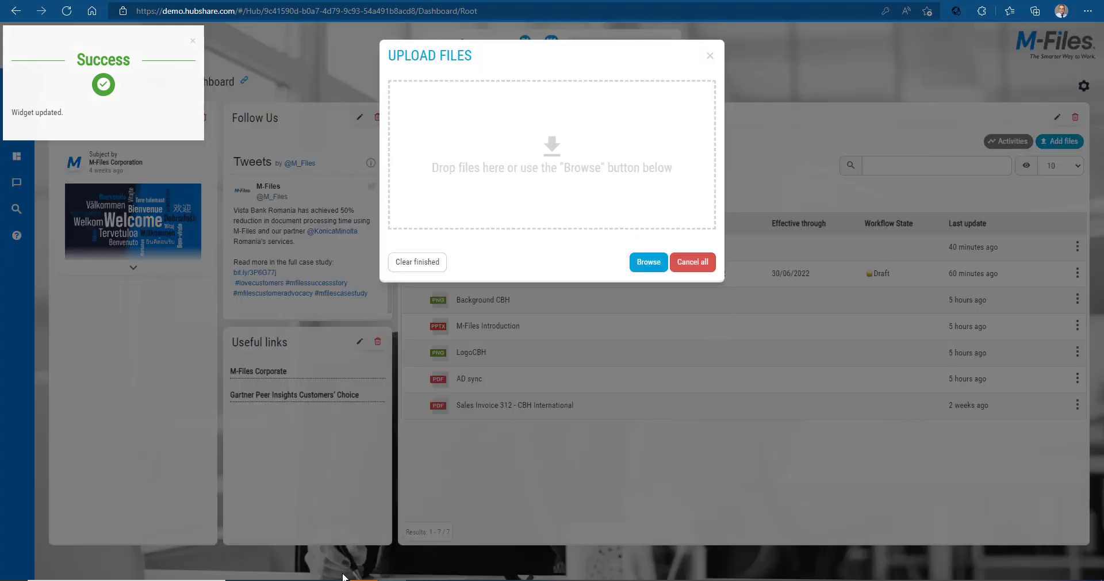
pyautogui.click(307, 580)
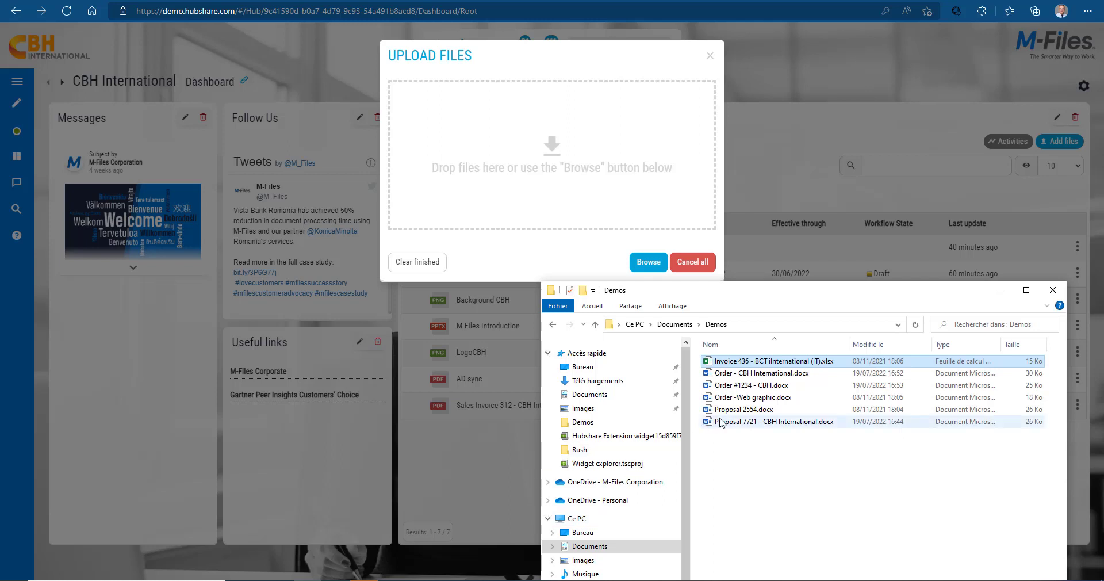
pyautogui.click(751, 386)
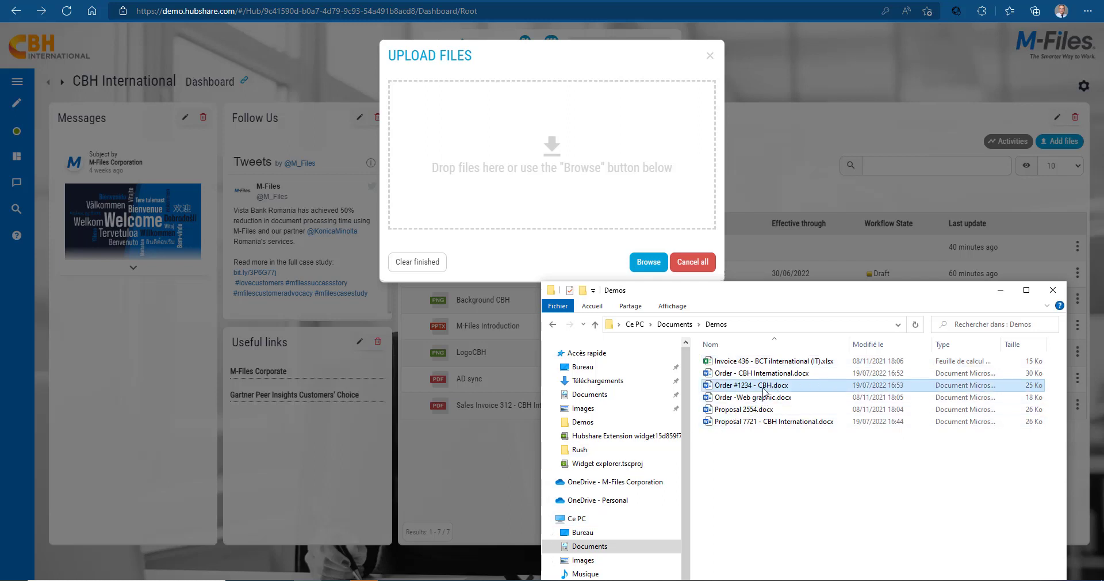
pyautogui.moveTo(752, 386); pyautogui.dragTo(593, 196)
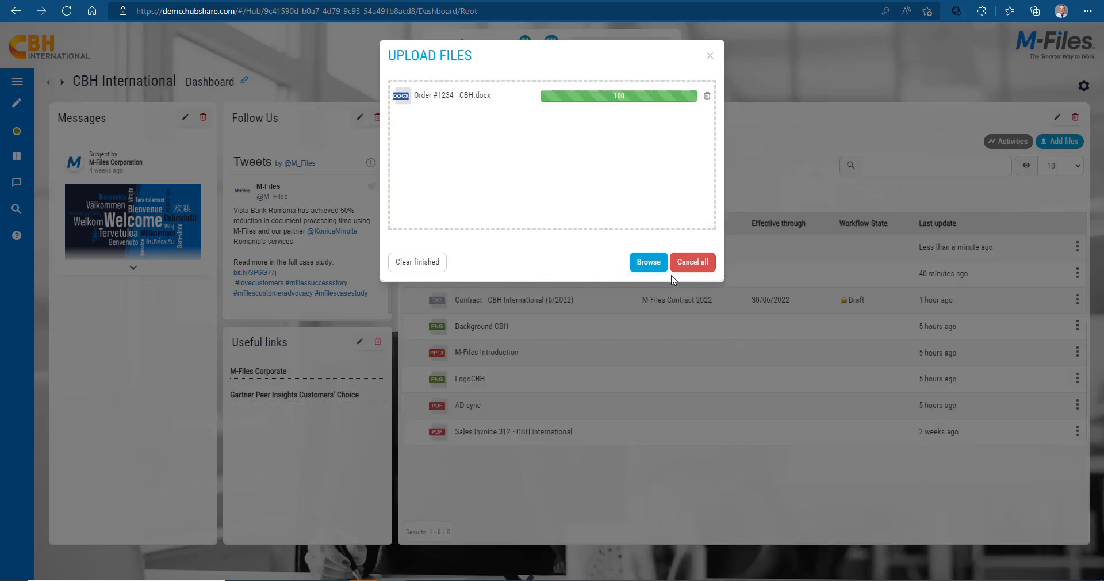
pyautogui.click(710, 56)
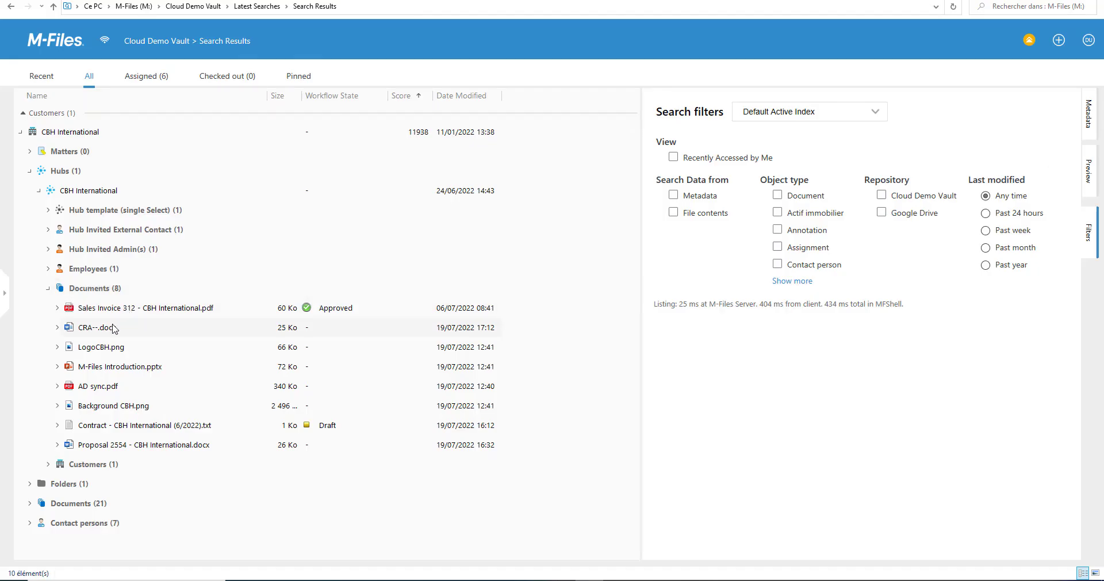
# - Examine the metadata card of CRA--.docx in M-Files and switch to M-Files Admin
pyautogui.click(113, 328)
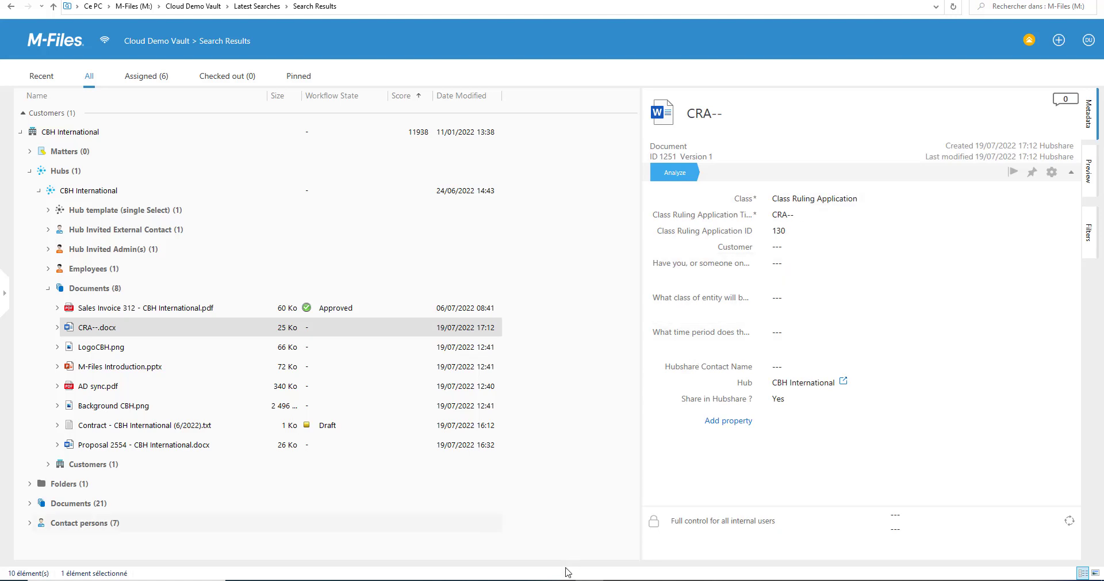
pyautogui.moveTo(533, 580)
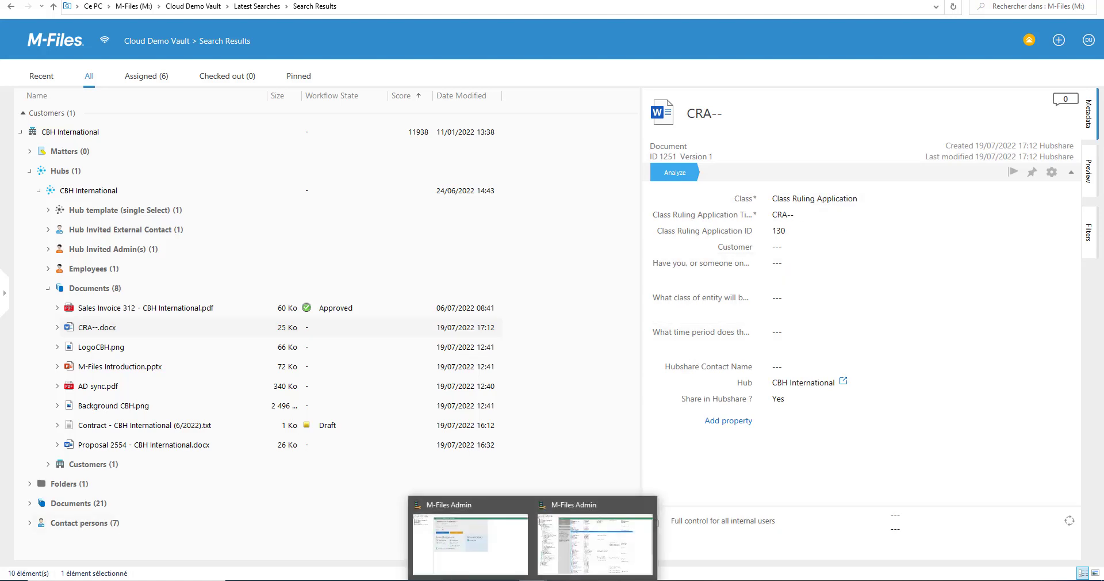
pyautogui.click(575, 553)
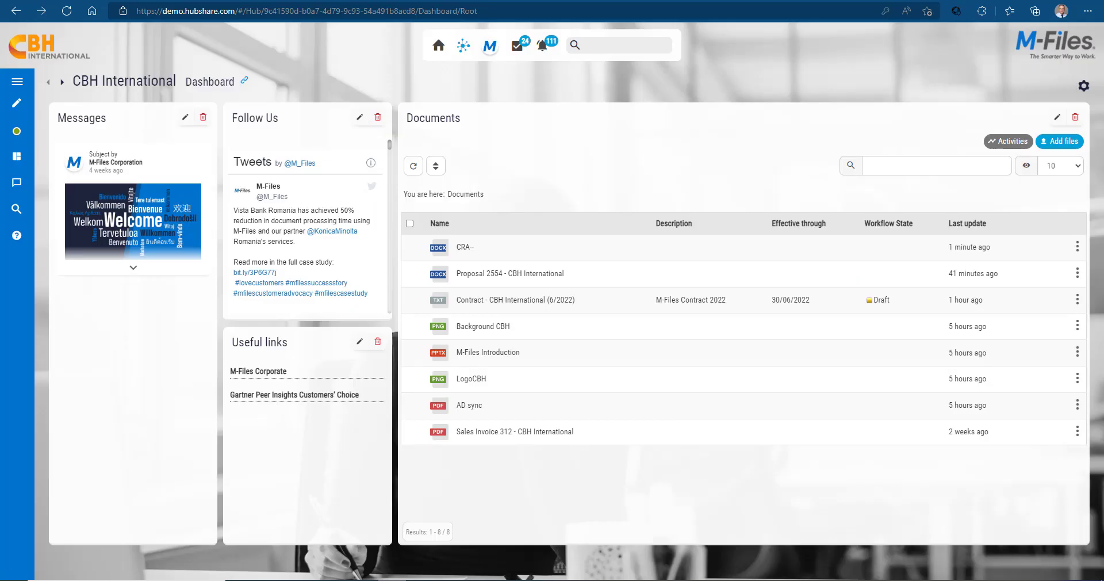
# - Add upload metadata setting Class to External upload in the Documents widget's configuration and save the widget
pyautogui.click(1056, 117)
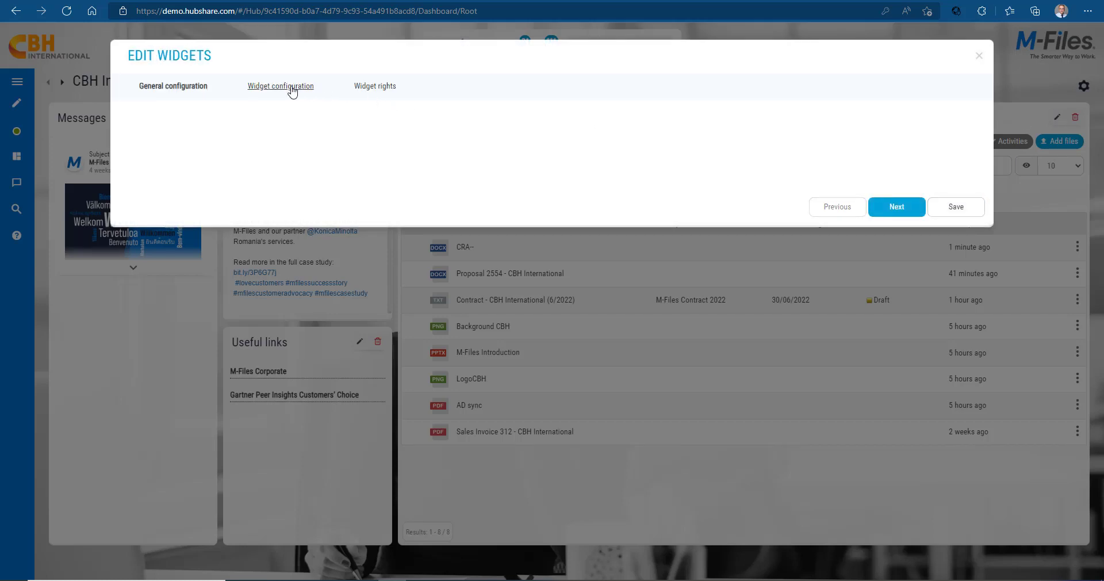
pyautogui.click(293, 89)
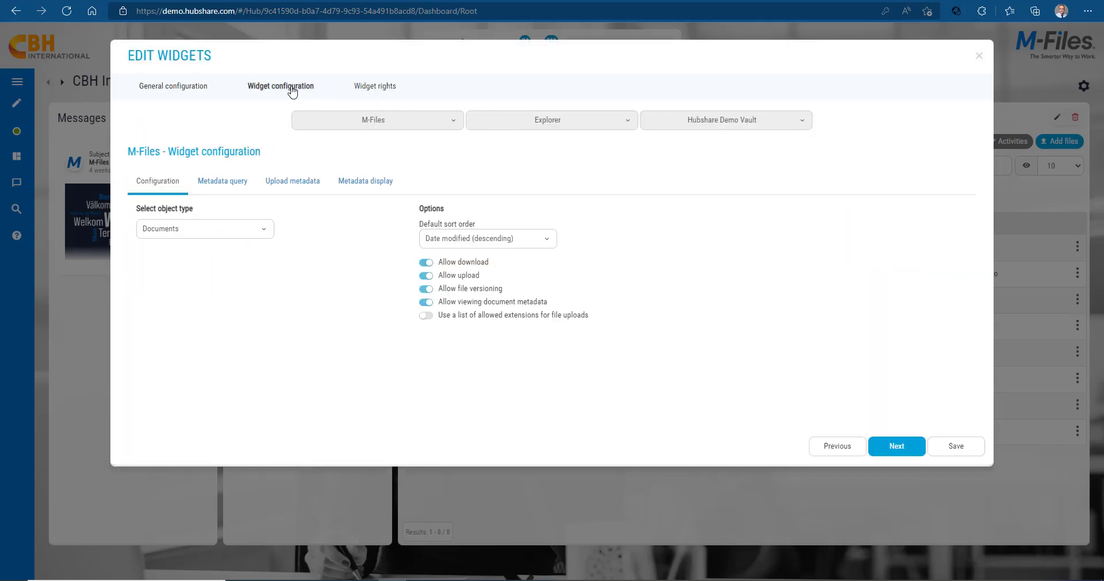
pyautogui.click(285, 183)
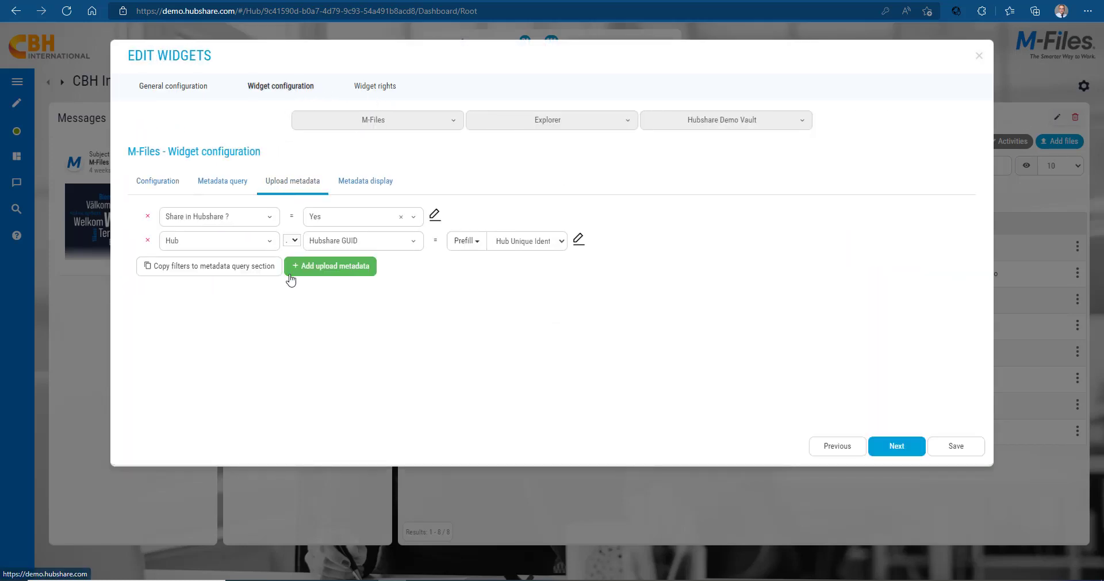
pyautogui.click(311, 266)
pyautogui.click(236, 267)
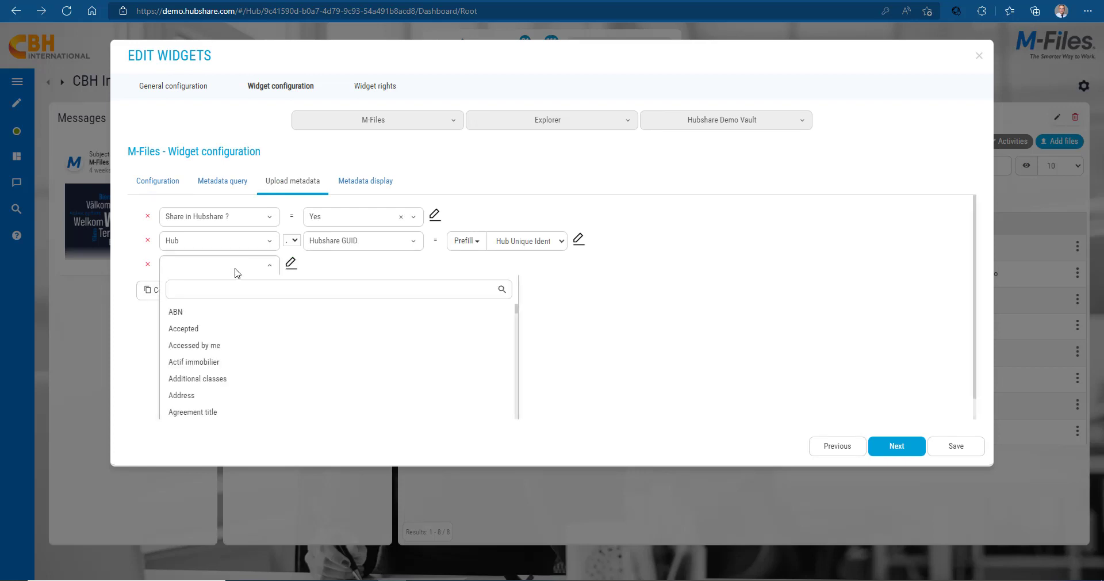
pyautogui.click(216, 332)
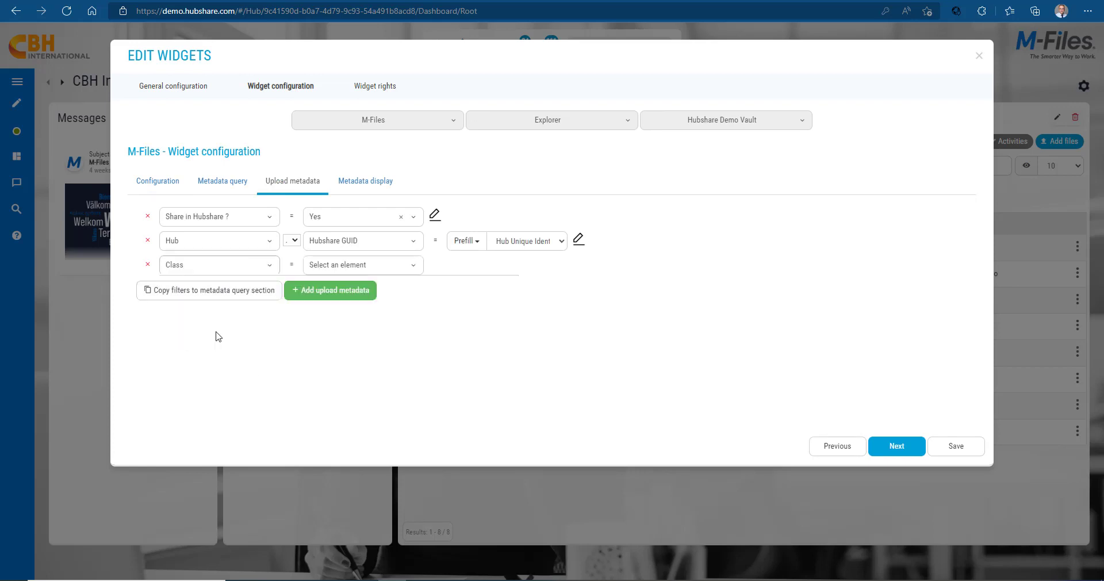
pyautogui.click(377, 269)
pyautogui.click(361, 288)
pyautogui.write('exter')
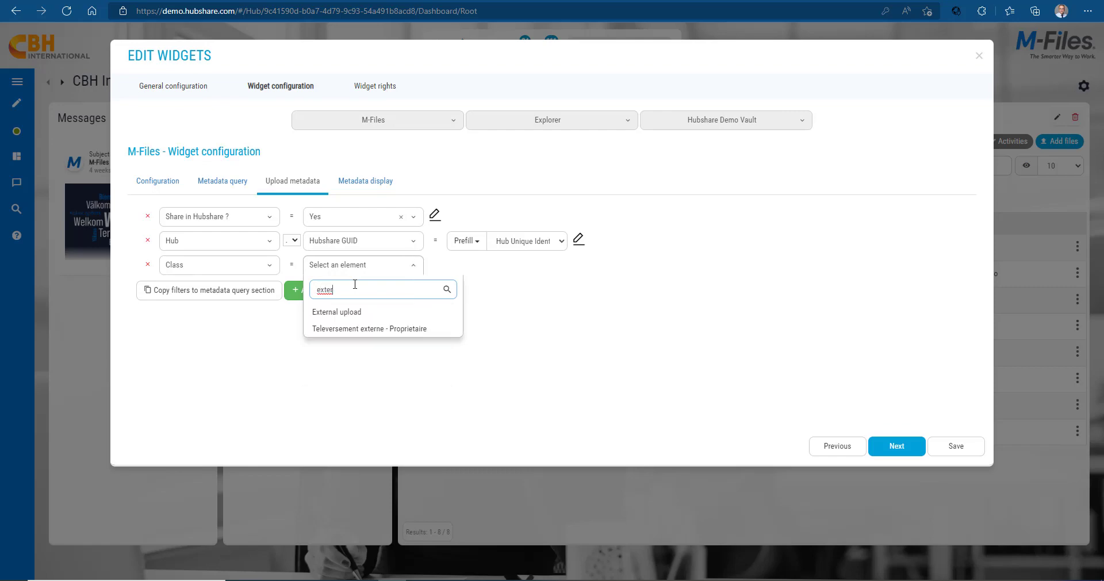
pyautogui.click(358, 313)
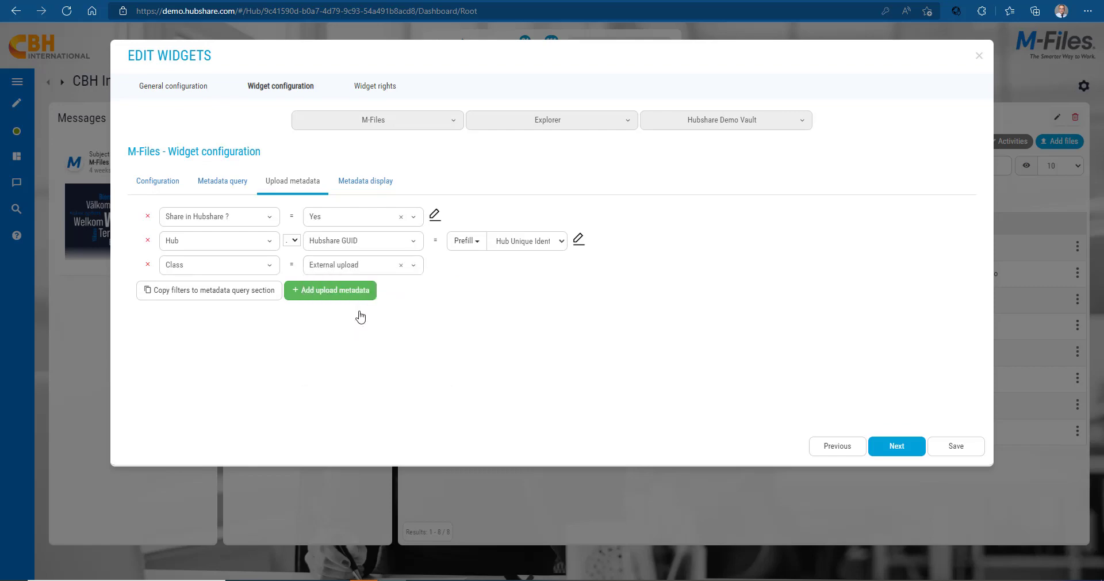
pyautogui.click(959, 447)
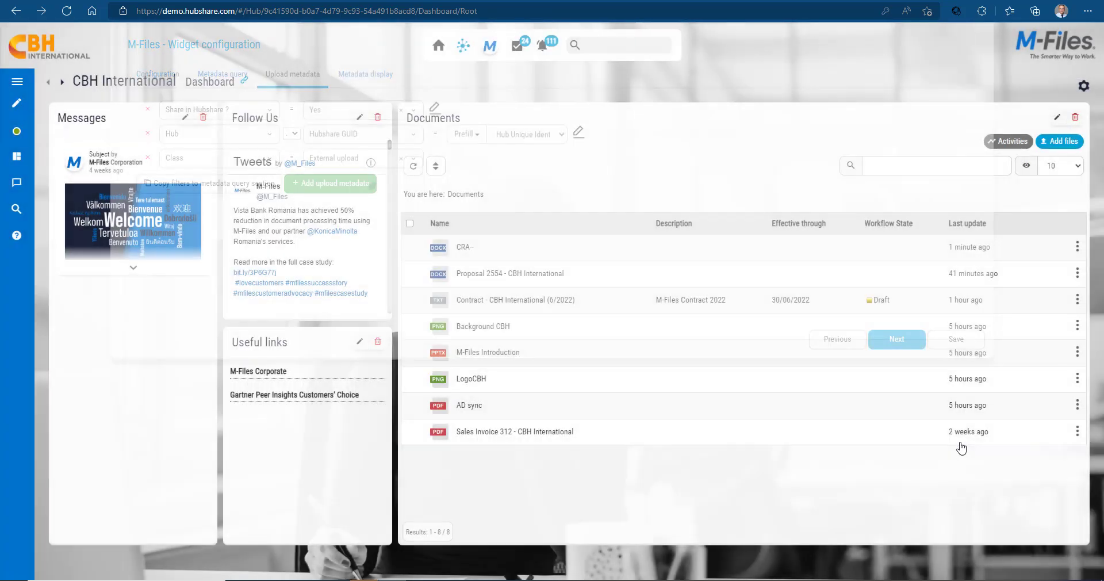
# - Upload Invoice 436 - BCT iInternational (IT).xlsx from the Demos folder to the Documents widget and close the upload dialog
pyautogui.click(1054, 144)
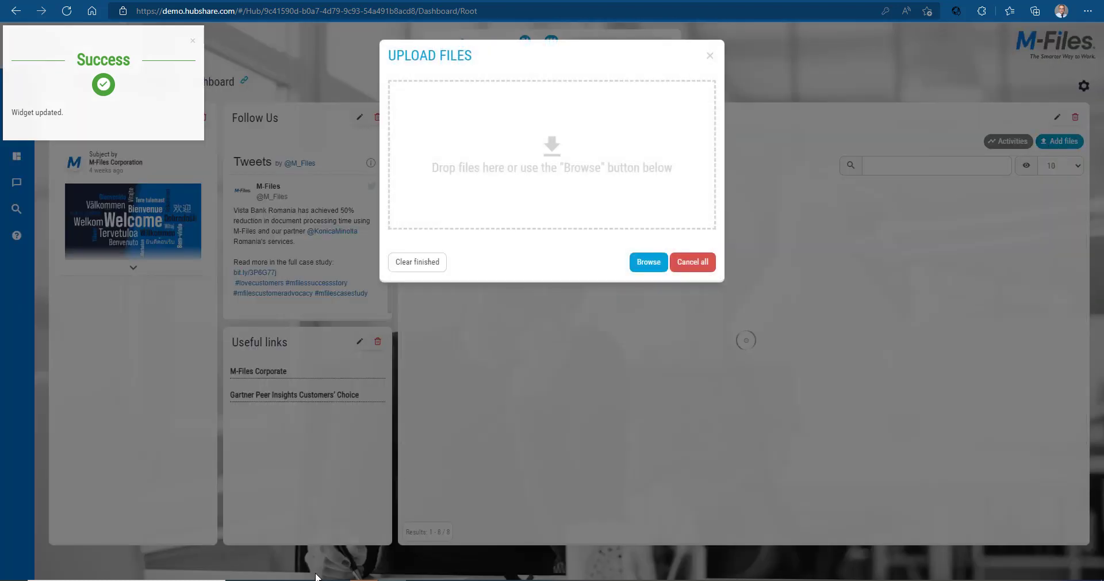
pyautogui.click(308, 580)
pyautogui.moveTo(808, 367); pyautogui.dragTo(559, 205)
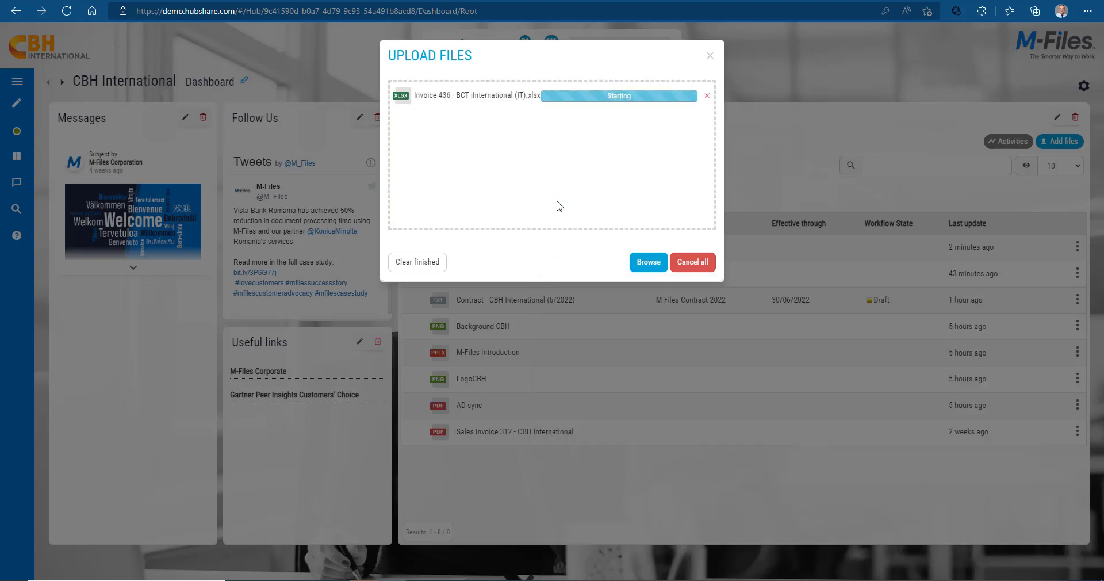
pyautogui.click(711, 55)
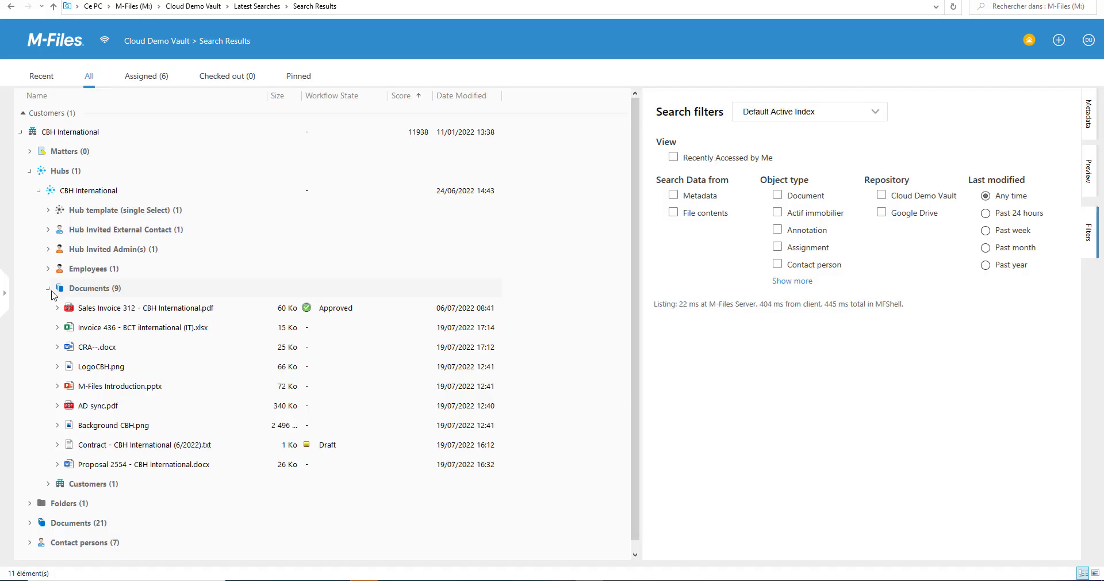
# - Add Description as upload metadata requested during upload in the Documents widget's configuration and save the widget
pyautogui.click(113, 328)
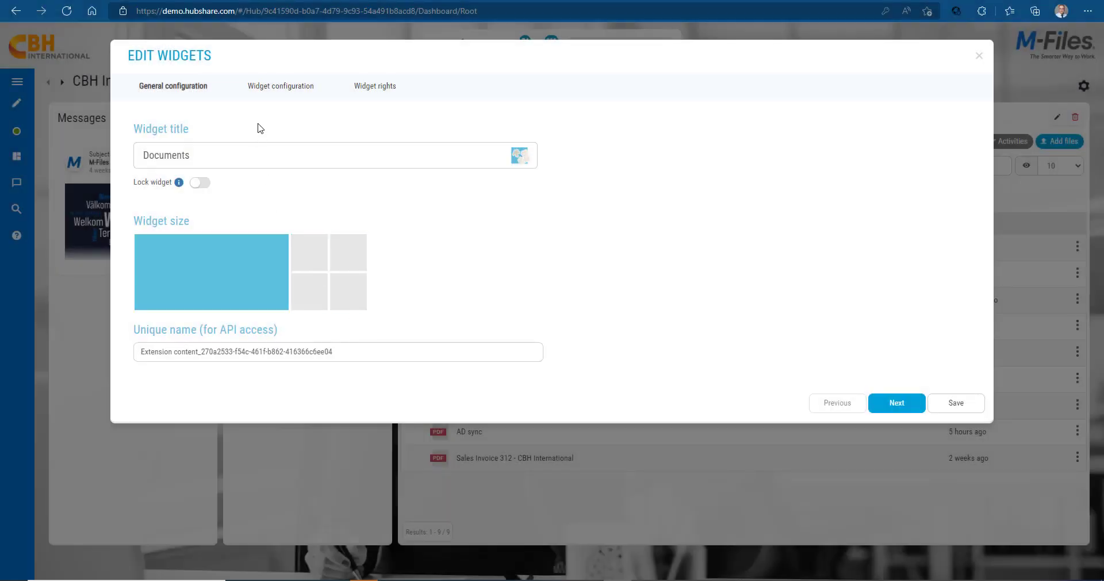
pyautogui.click(278, 94)
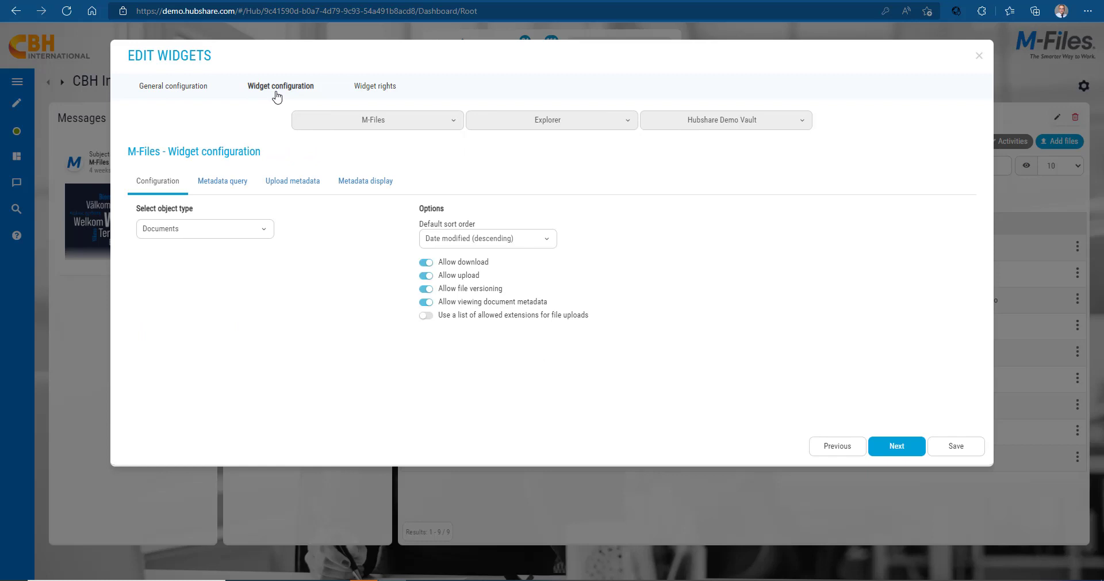
pyautogui.click(291, 184)
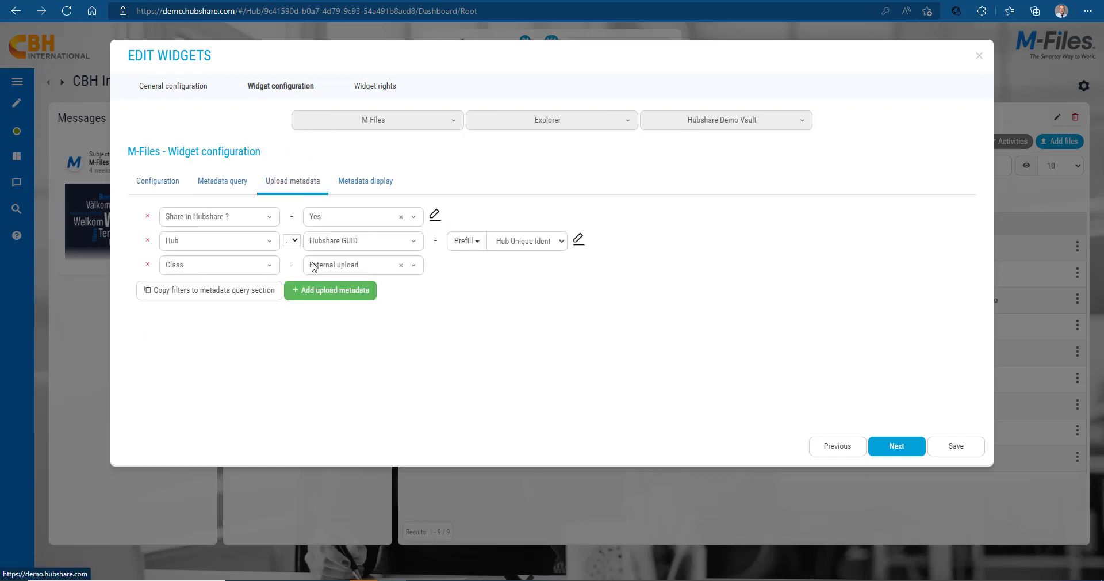
pyautogui.click(326, 292)
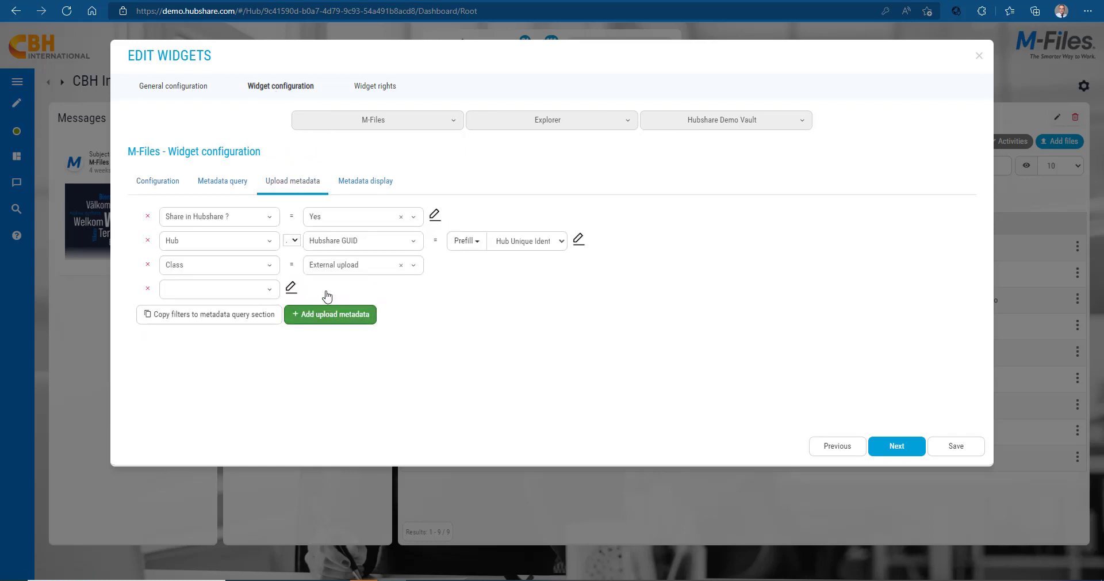
pyautogui.click(263, 293)
pyautogui.write('descri')
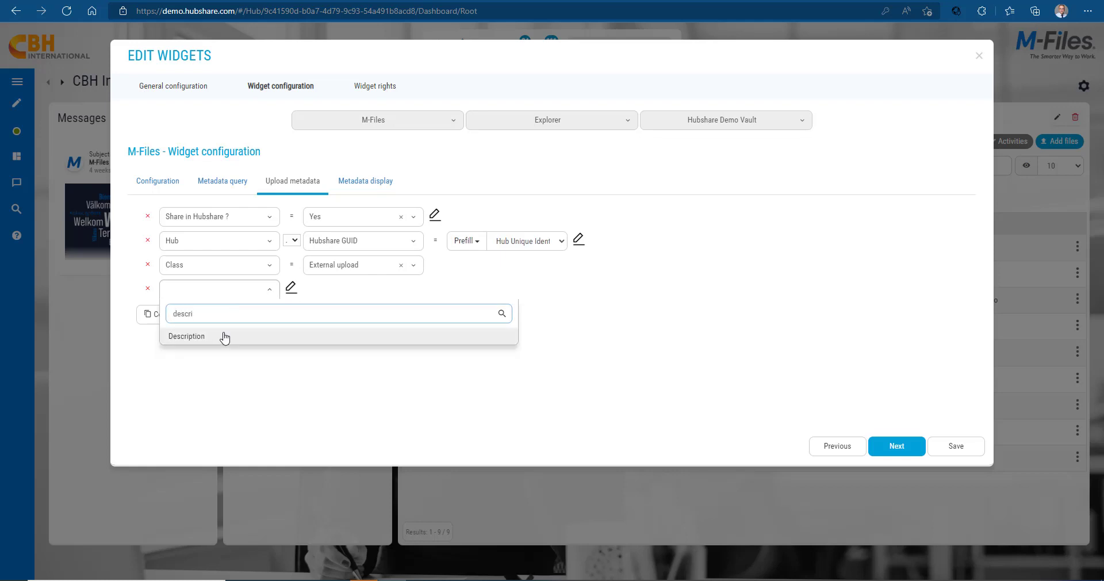
pyautogui.click(223, 337)
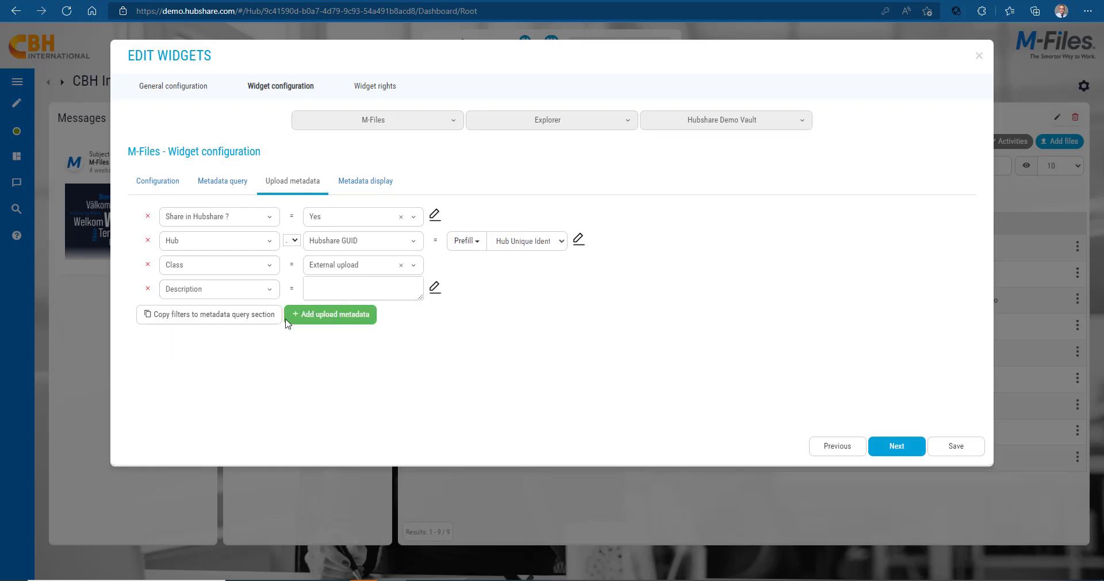
pyautogui.click(436, 286)
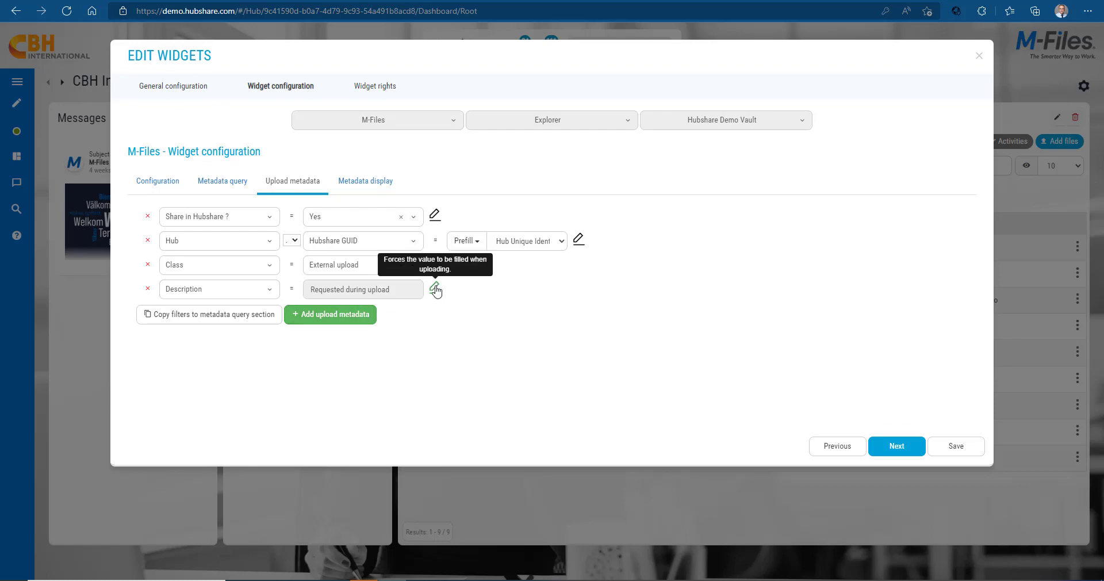
pyautogui.click(957, 446)
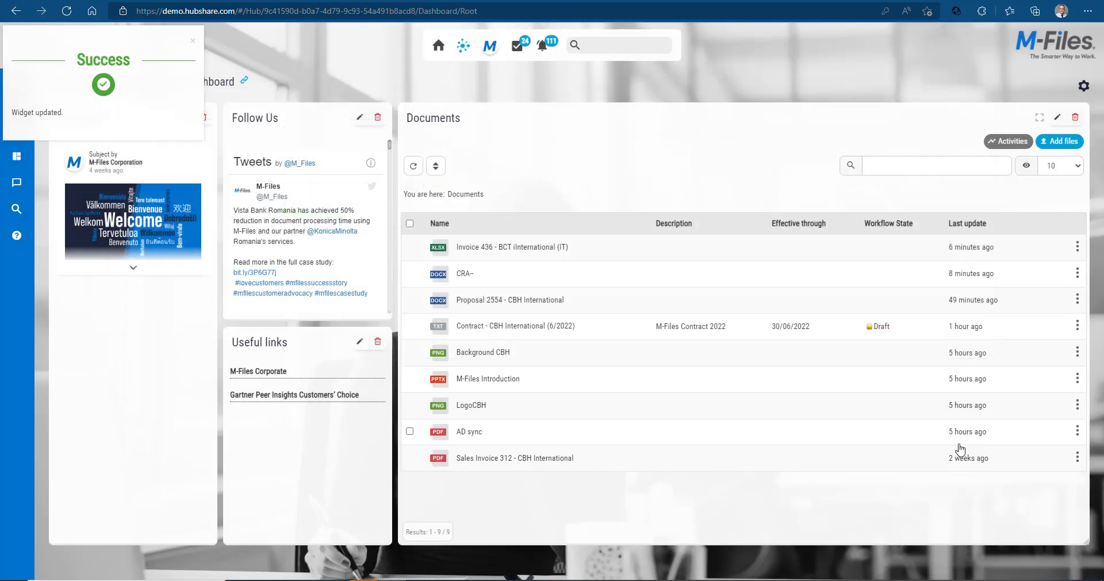
# - Upload Proposal 2554.docx to the Documents widget with the description "This field is optional" and close the upload dialog
pyautogui.click(1061, 148)
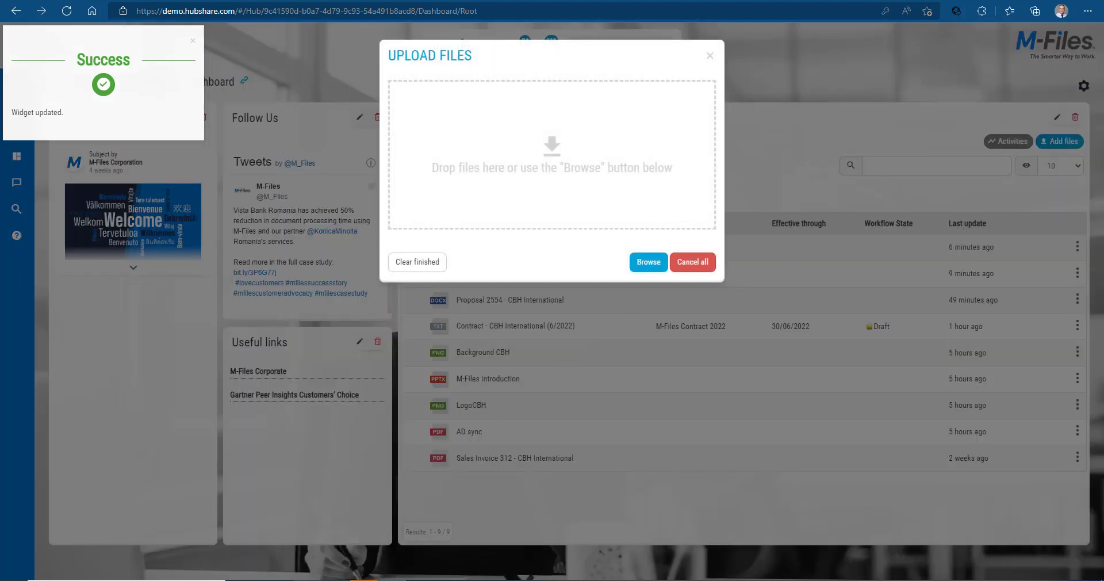
pyautogui.click(393, 580)
pyautogui.moveTo(742, 409); pyautogui.dragTo(571, 186)
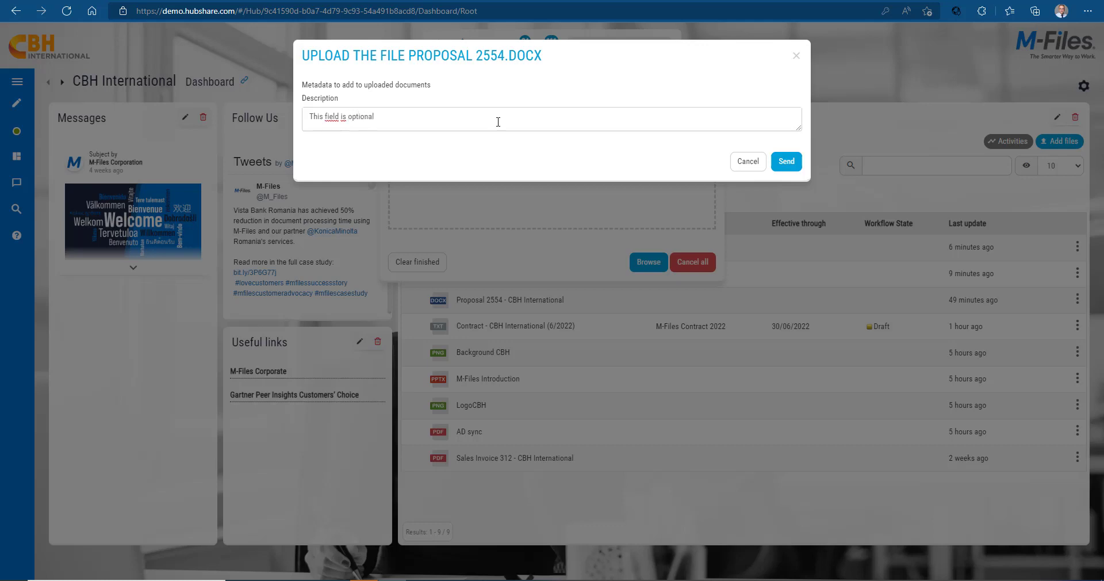
pyautogui.click(785, 161)
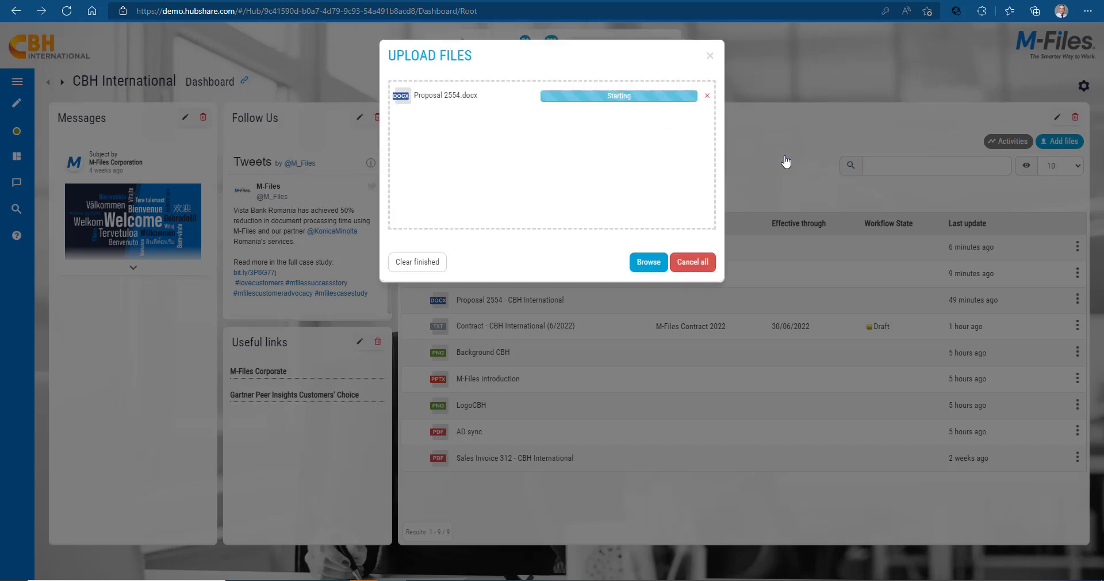
pyautogui.click(709, 56)
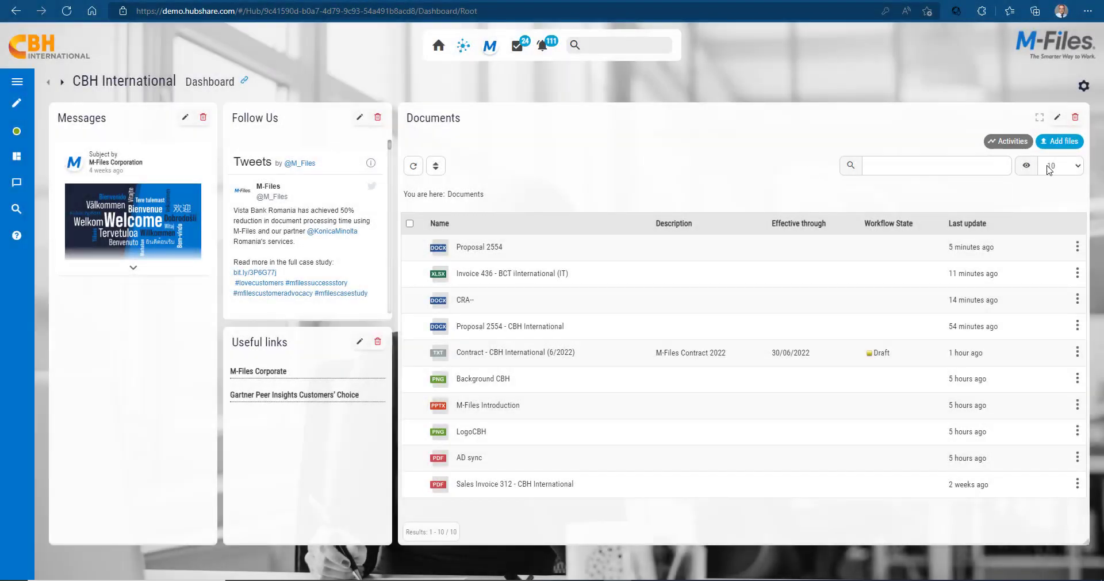
# - Add Order - CBH International.docx, Order #1234 - CBH.docx and Order -Web graphic.docx from the Demos folder to the Documents widget's upload
pyautogui.click(1062, 142)
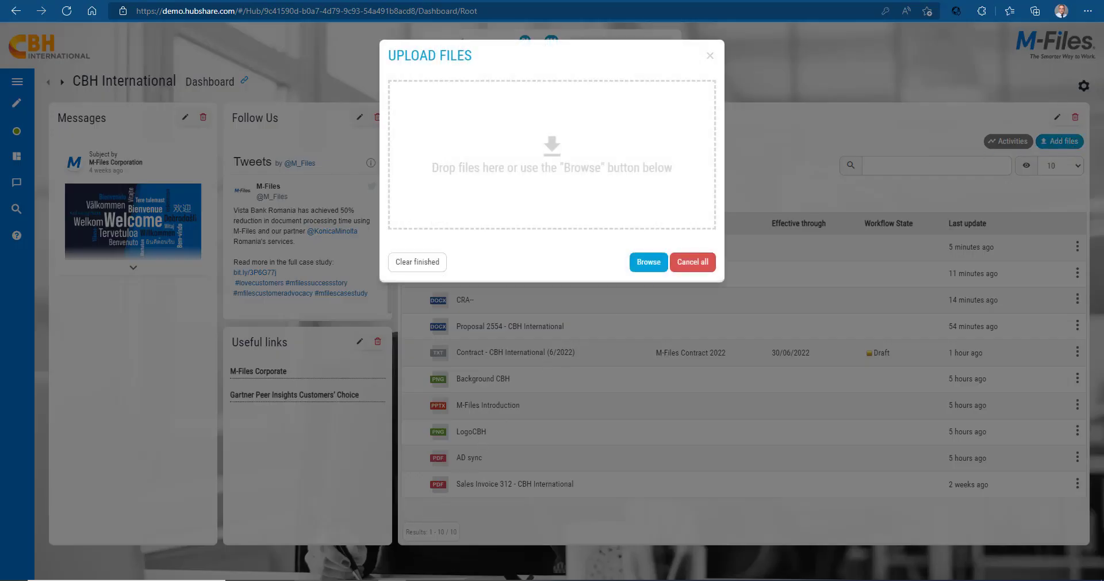
pyautogui.click(308, 580)
pyautogui.click(265, 438)
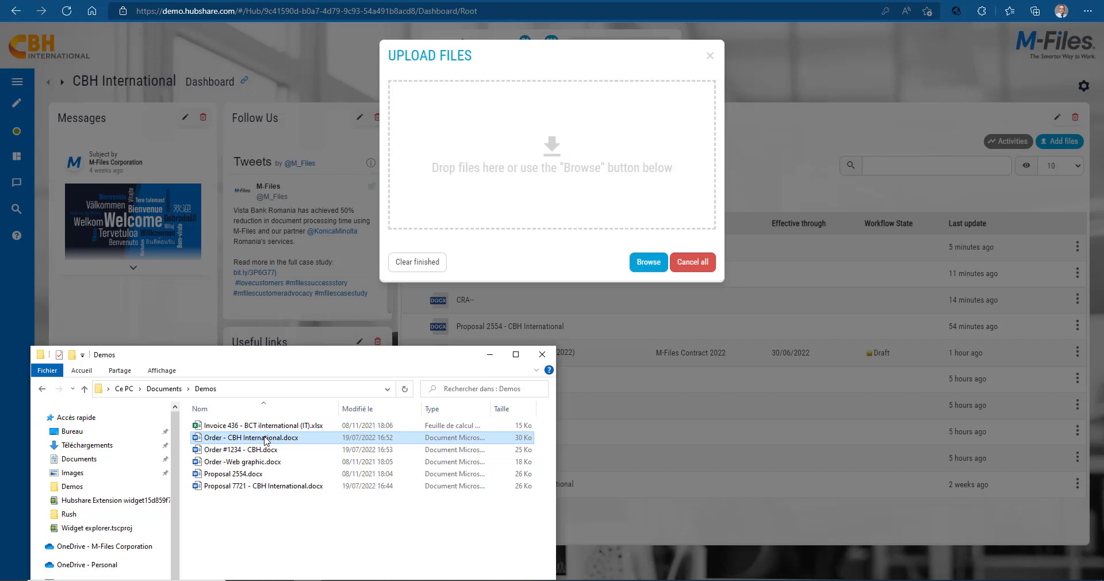
pyautogui.keyDown('shift'); pyautogui.click(268, 461); pyautogui.keyUp('shift')
pyautogui.moveTo(270, 452); pyautogui.dragTo(584, 183)
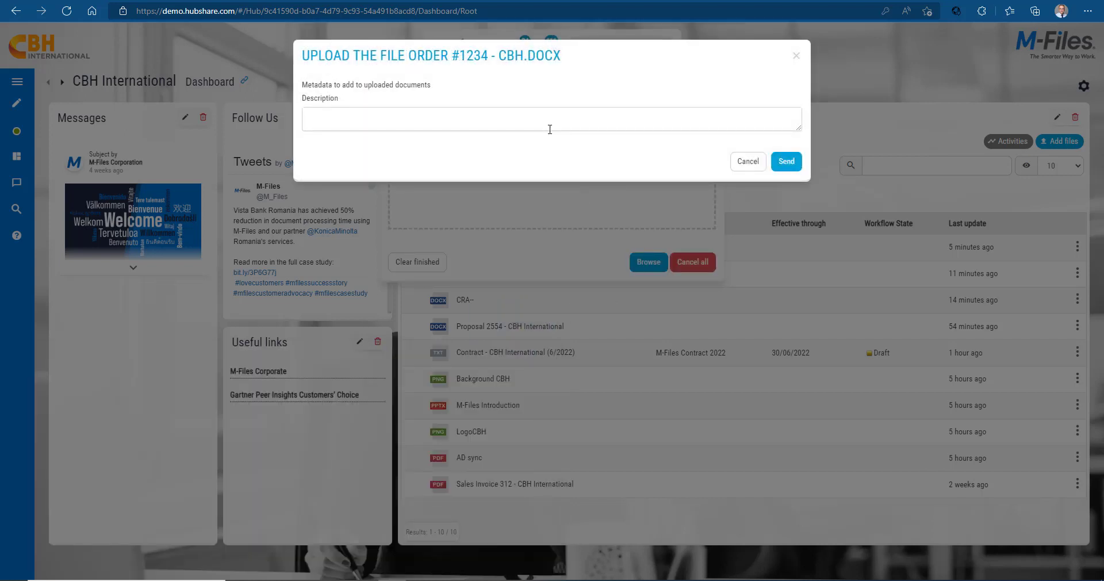
# - Describe Order #1234 - CBH.docx as "Doc 1", submit the metadata forms for all three order documents and close the upload dialog
pyautogui.click(549, 127)
pyautogui.write('Doc 1')
pyautogui.press('Return')
pyautogui.press('BackSpace')
pyautogui.click(786, 161)
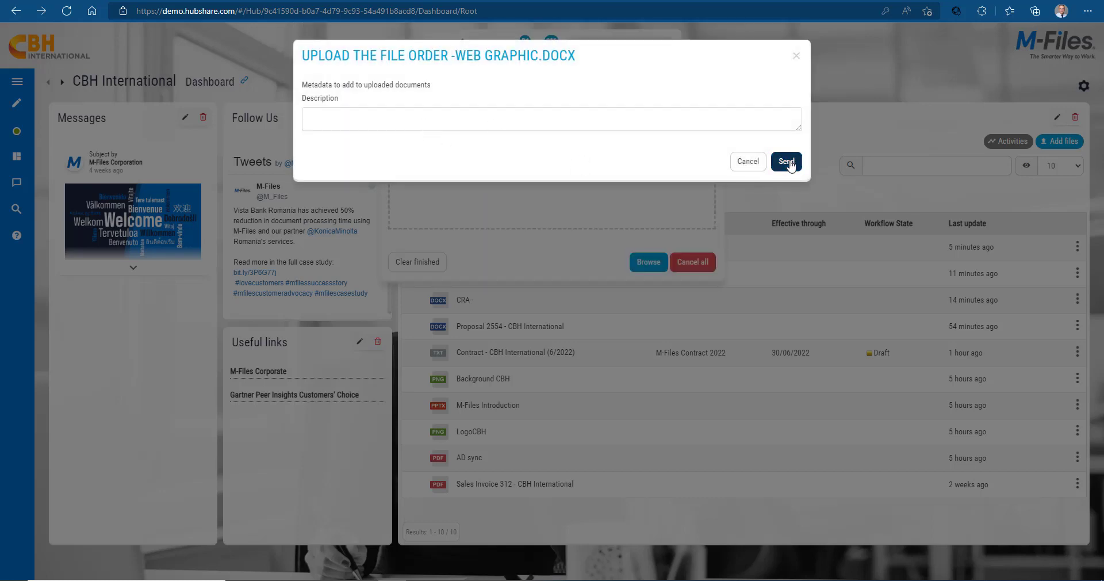
pyautogui.click(787, 162)
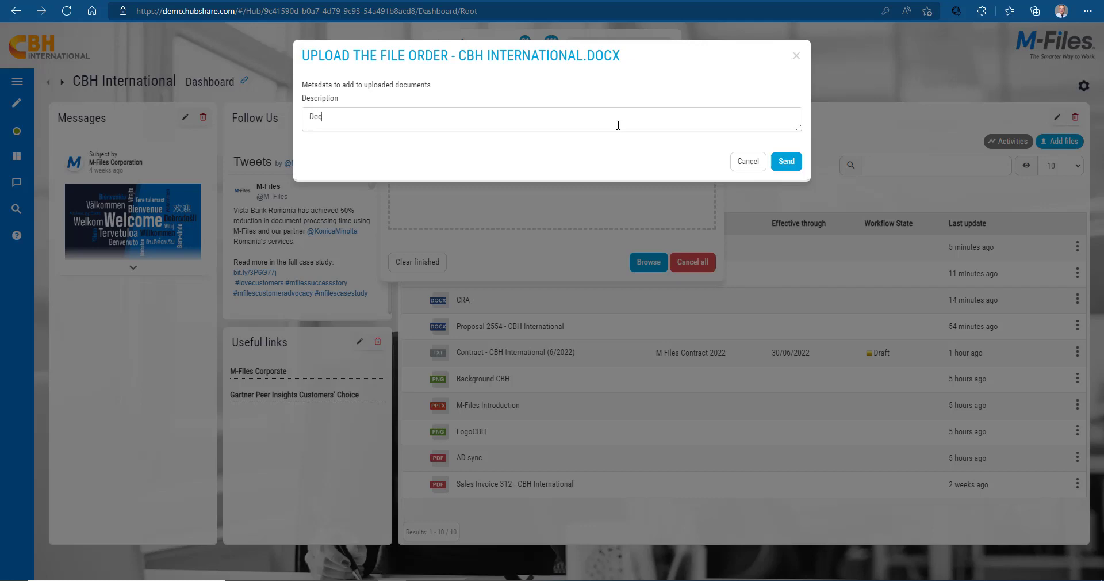
pyautogui.click(787, 162)
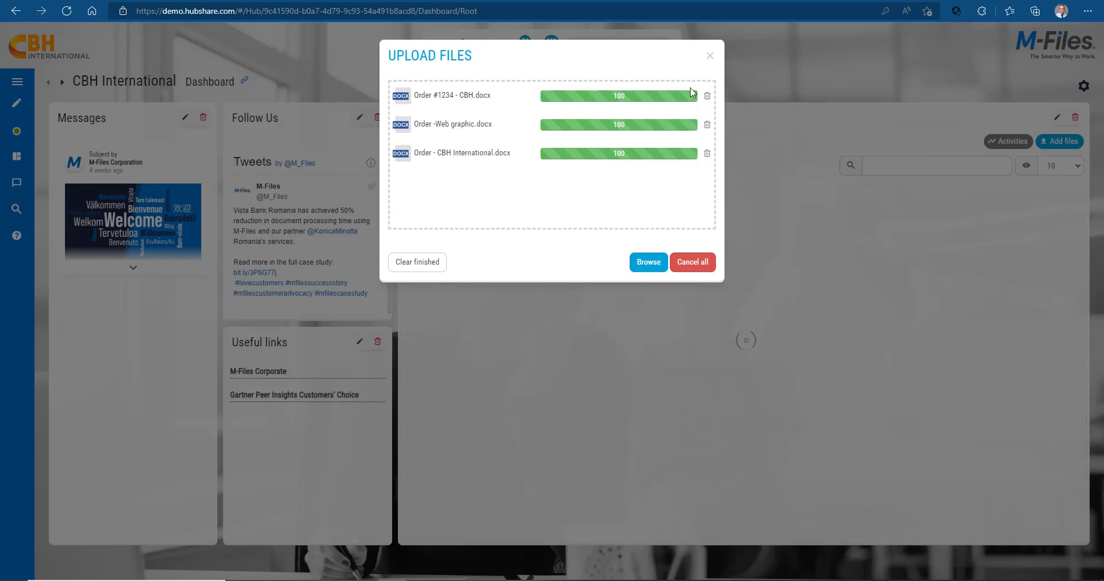
pyautogui.click(710, 56)
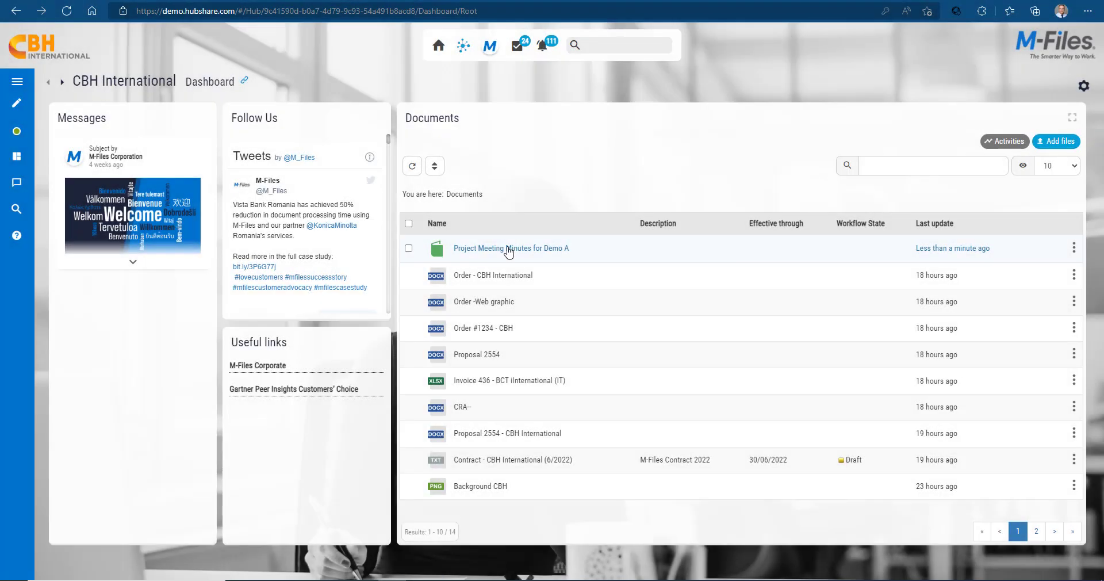
# - Add Project meeting summary.docx from the Demos folder to the multi-file document Project Meeting Minutes for Demo A and check its contents
pyautogui.click(505, 249)
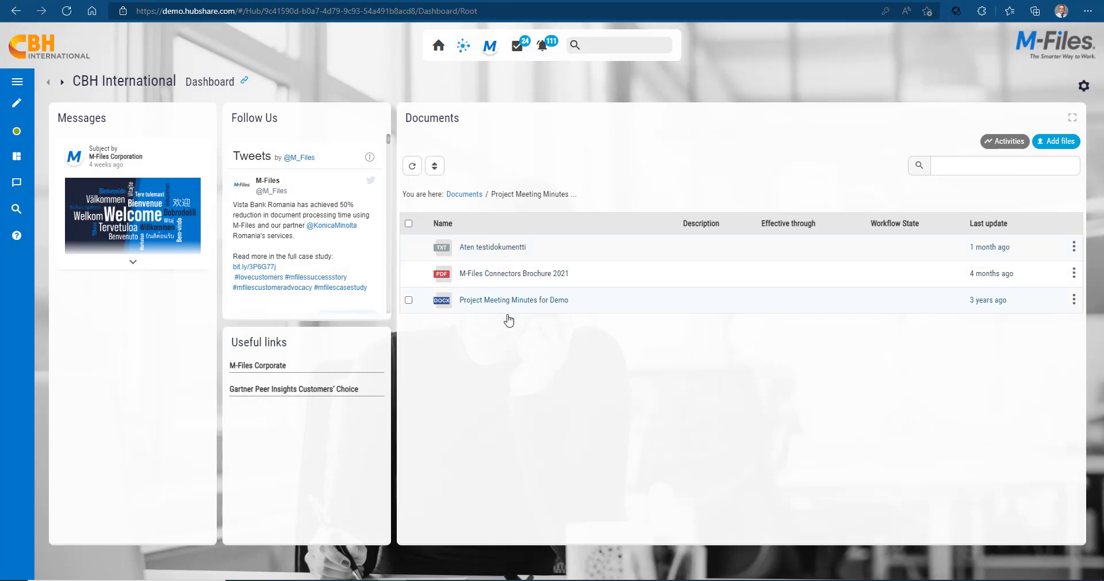
pyautogui.click(467, 195)
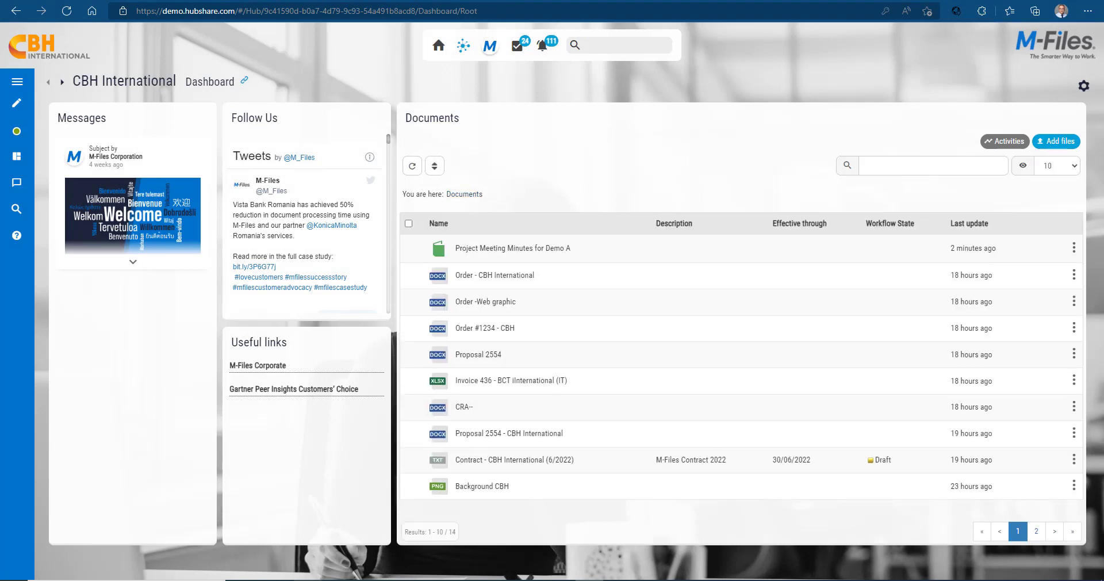
pyautogui.click(308, 580)
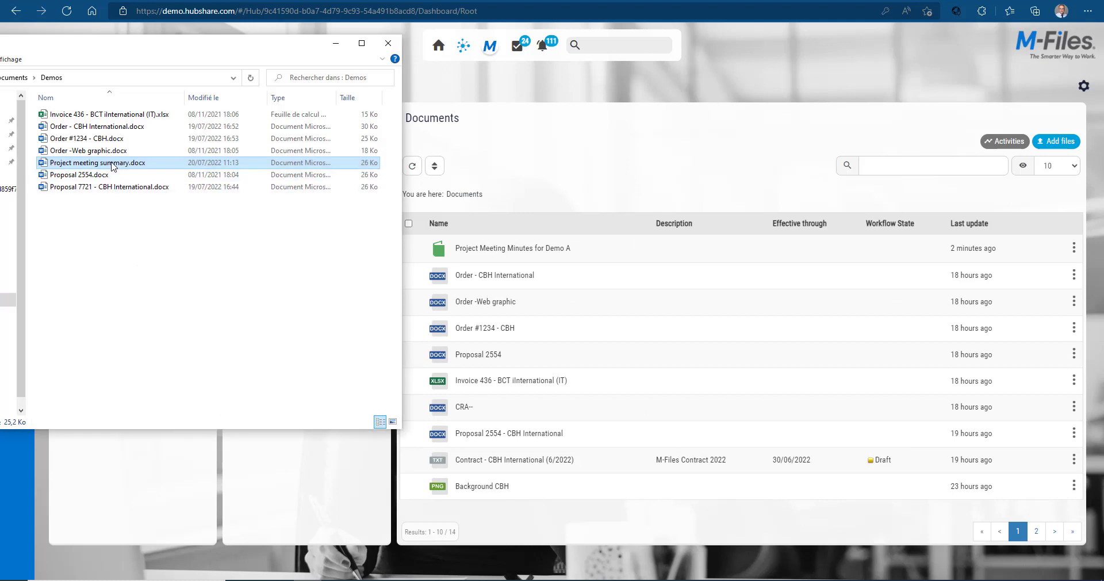
pyautogui.moveTo(112, 165); pyautogui.dragTo(602, 252)
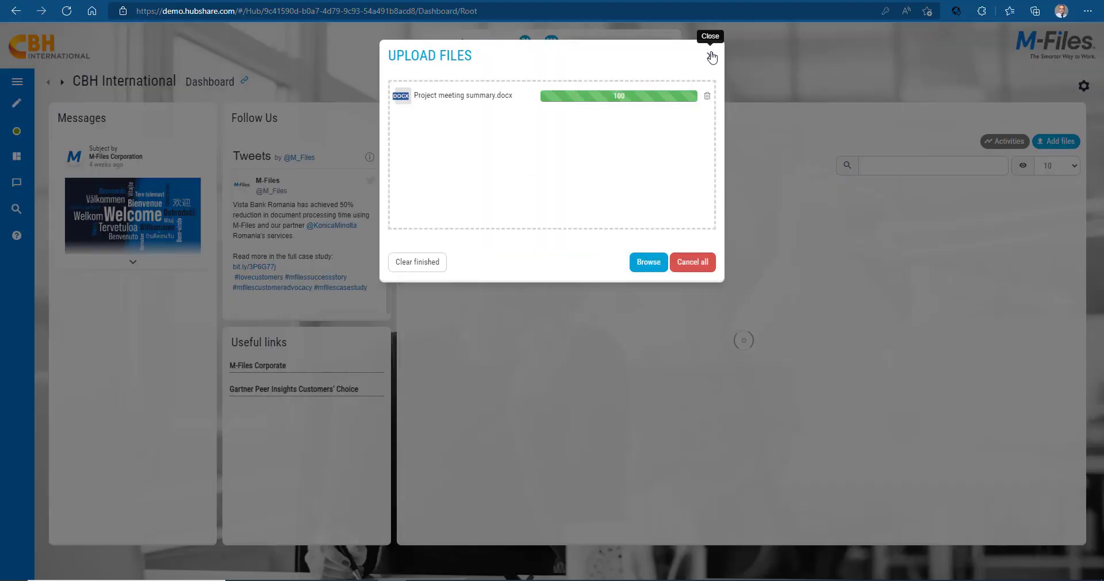
pyautogui.click(712, 56)
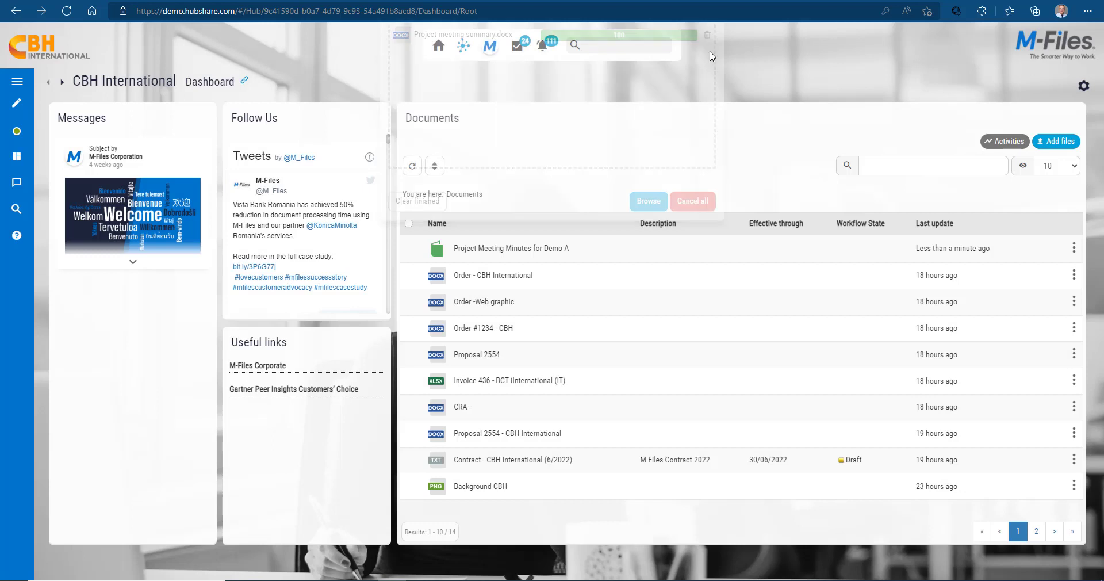
pyautogui.click(556, 248)
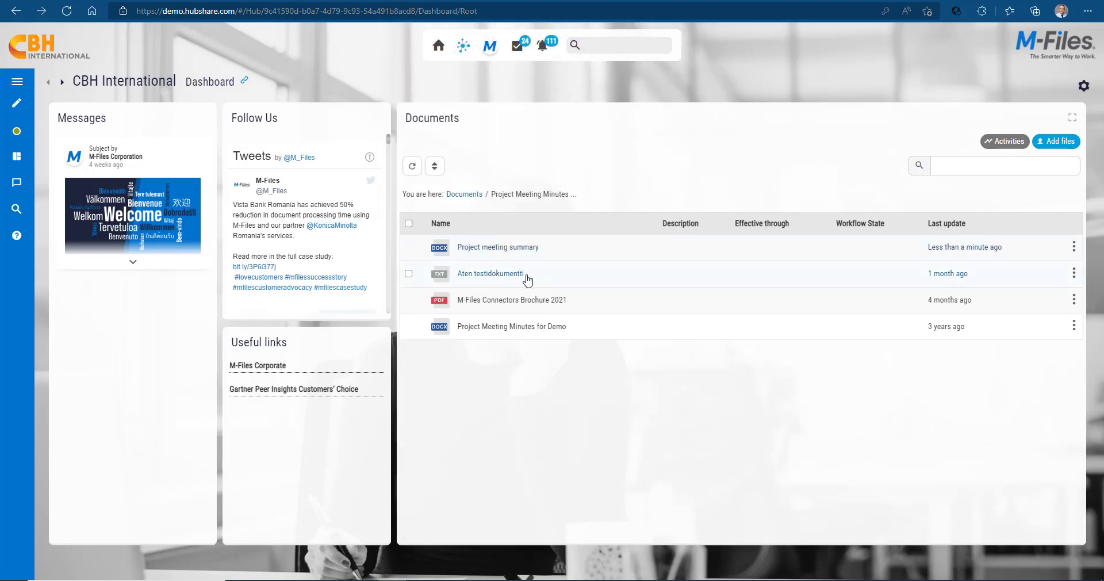
pyautogui.click(473, 197)
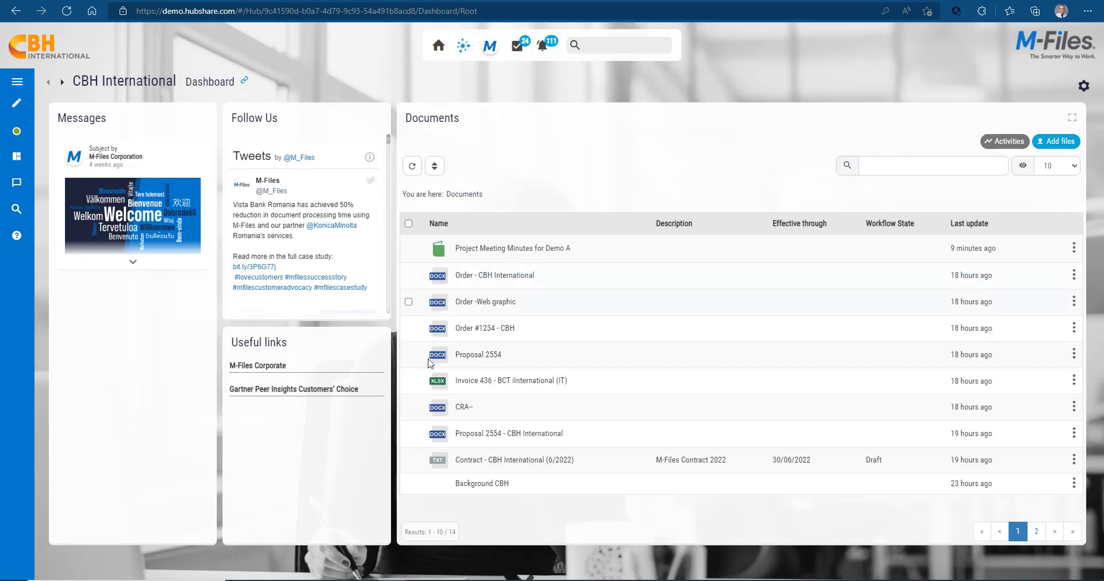
# - Try to add Project meeting summary.docx to Project Meeting Minutes for Demo A a second time
pyautogui.hotkey('alt', 'Tab')
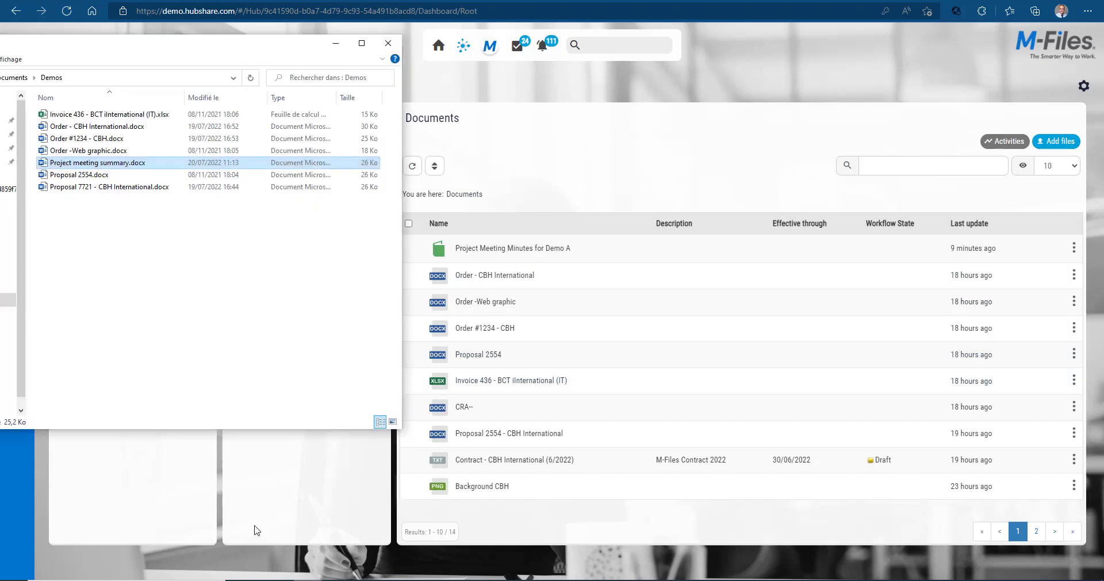
pyautogui.moveTo(145, 169); pyautogui.dragTo(467, 244)
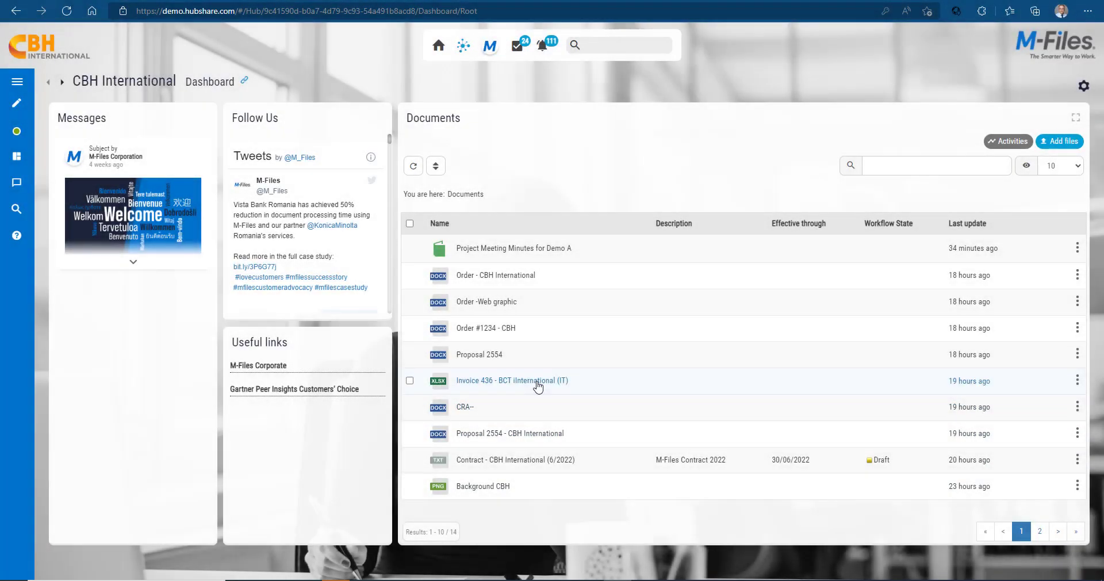
# - Open Invoice 436 - BCT iInternational (IT).xlsx in the viewer and place an APPROVED stamp beside the invoice heading
pyautogui.click(469, 382)
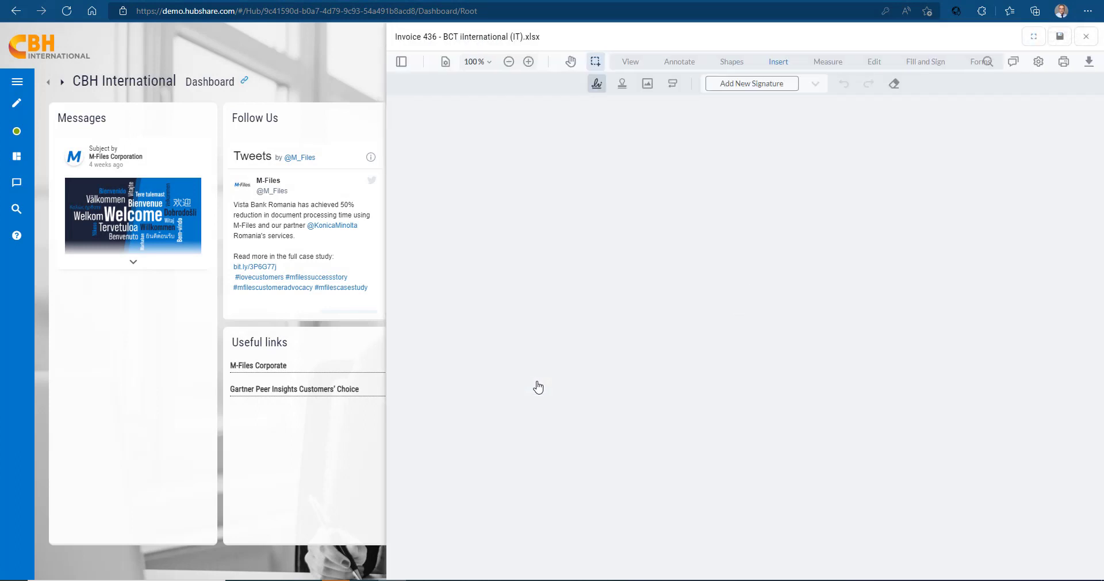
pyautogui.click(622, 85)
pyautogui.click(623, 86)
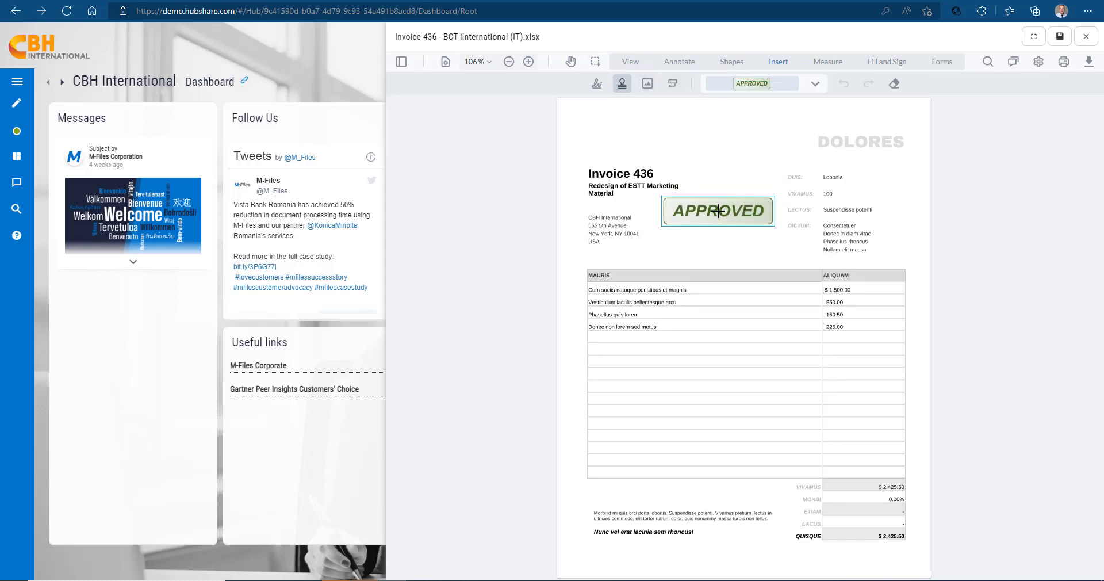
pyautogui.click(719, 211)
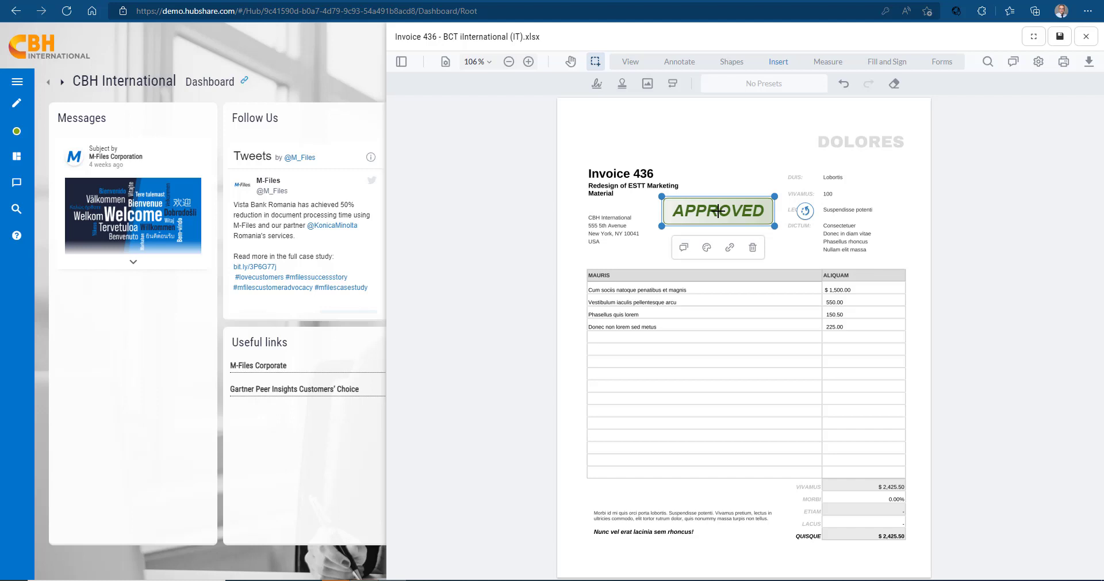
# - Save the stamped invoice as a PDF file with the description left empty and close the viewer
pyautogui.click(1060, 39)
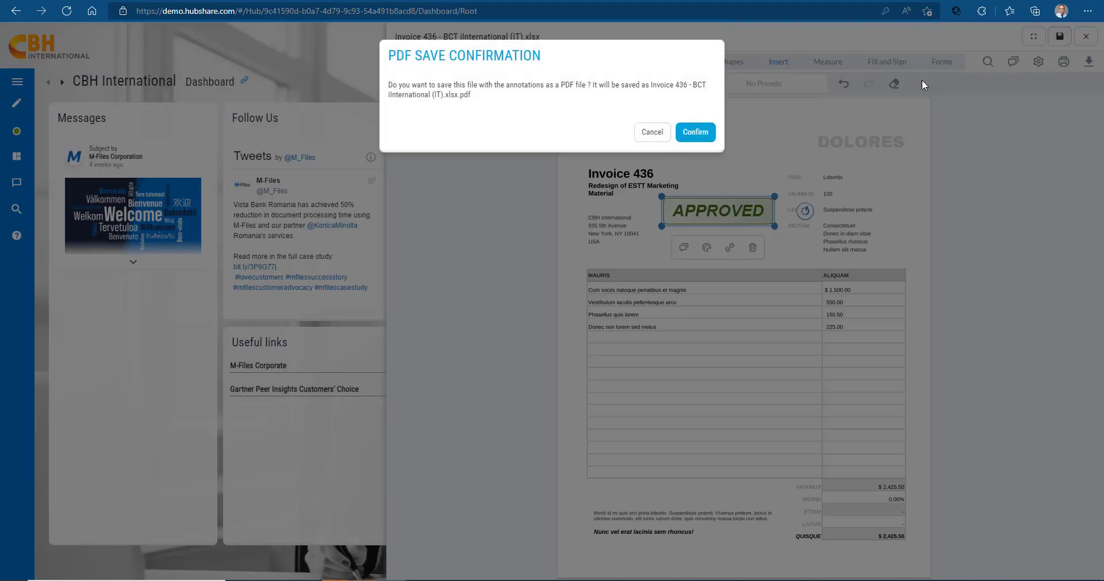
pyautogui.click(703, 133)
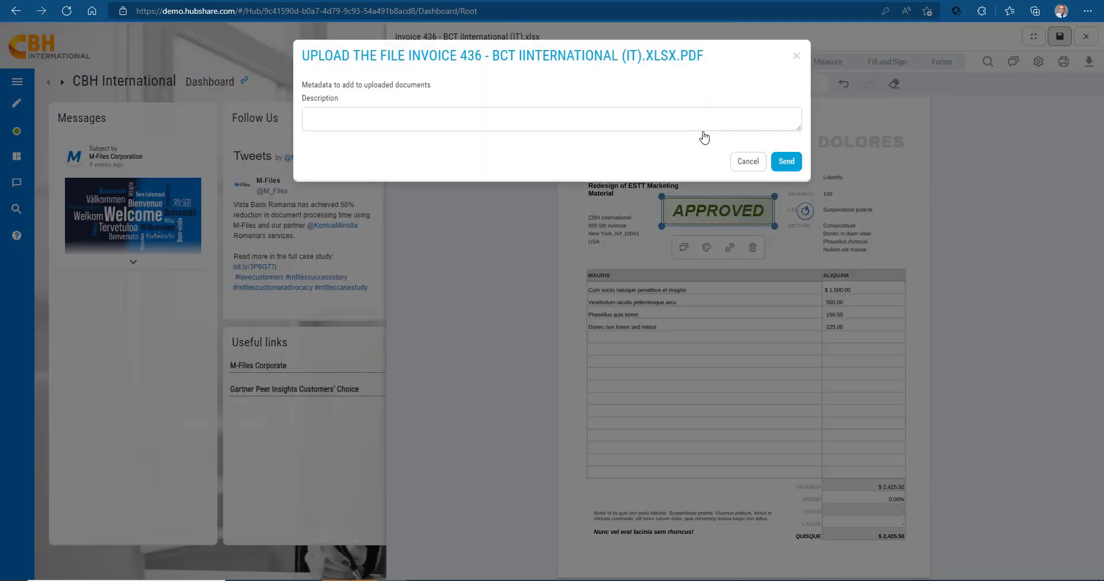
pyautogui.click(787, 161)
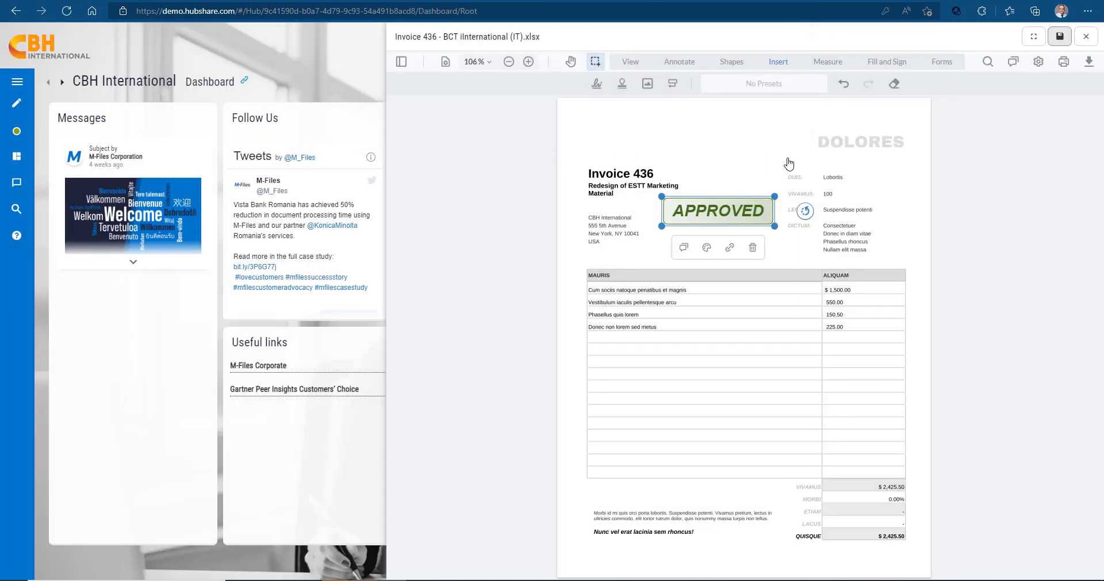
pyautogui.click(1086, 36)
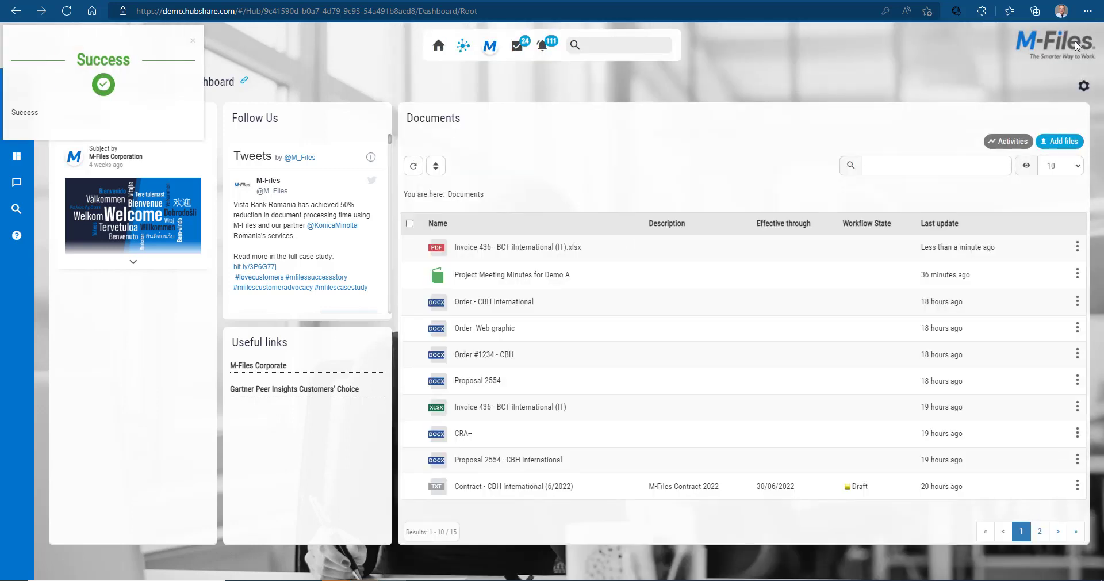
# - Open the stamped PDF Invoice 436 - BCT iInternational (IT).xlsx and add a red callout reading "2nd comment" at the 225.00 amount
pyautogui.click(587, 247)
pyautogui.click(672, 84)
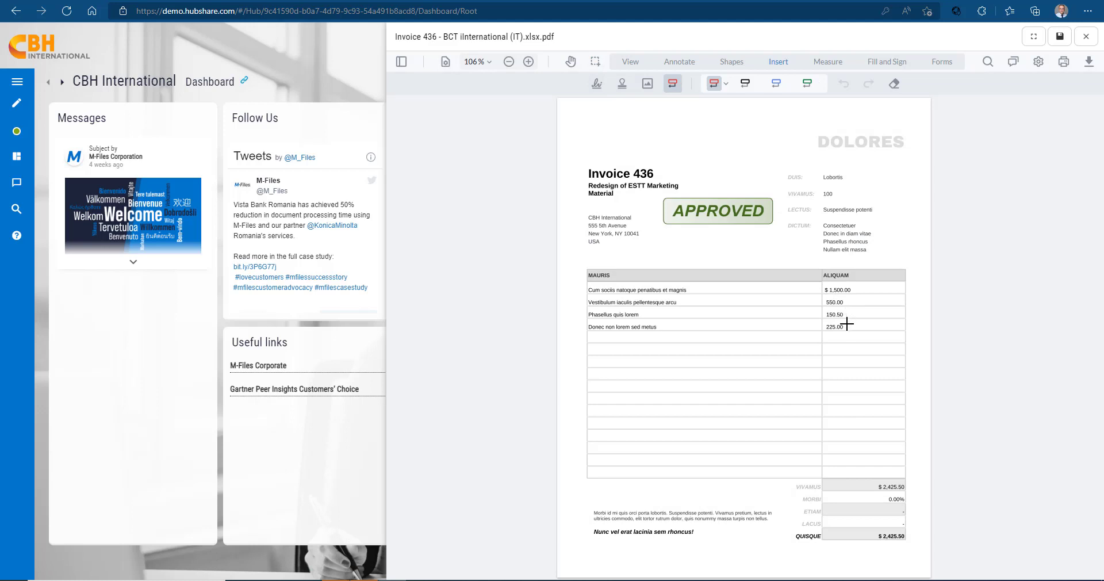
pyautogui.moveTo(847, 324); pyautogui.dragTo(877, 271)
pyautogui.write('2nd comment')
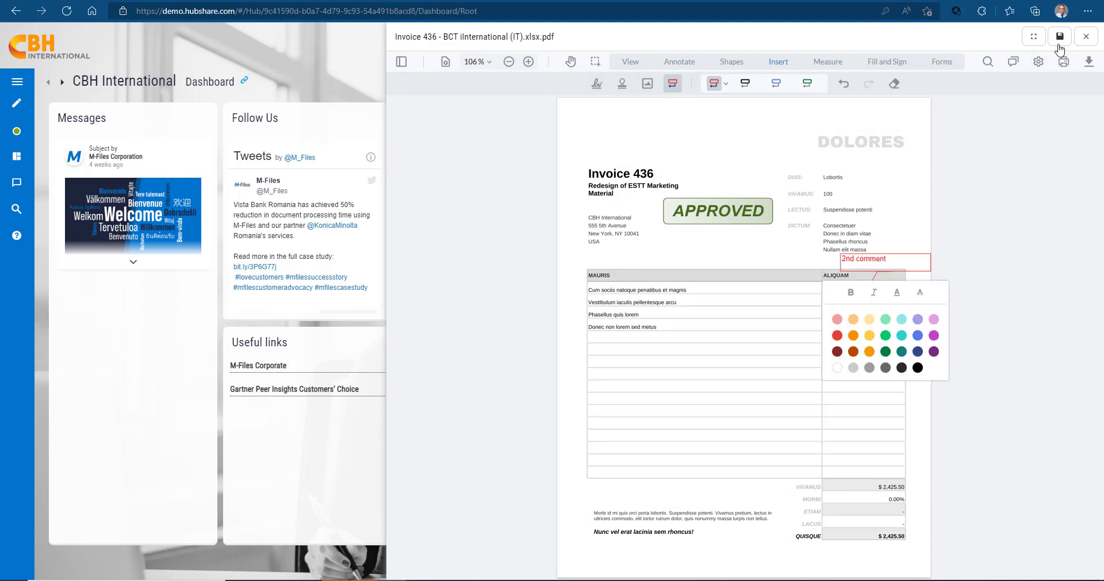
# - Save the annotated invoice as a PDF file with the description "2nd comment" and close the viewer
pyautogui.click(1063, 44)
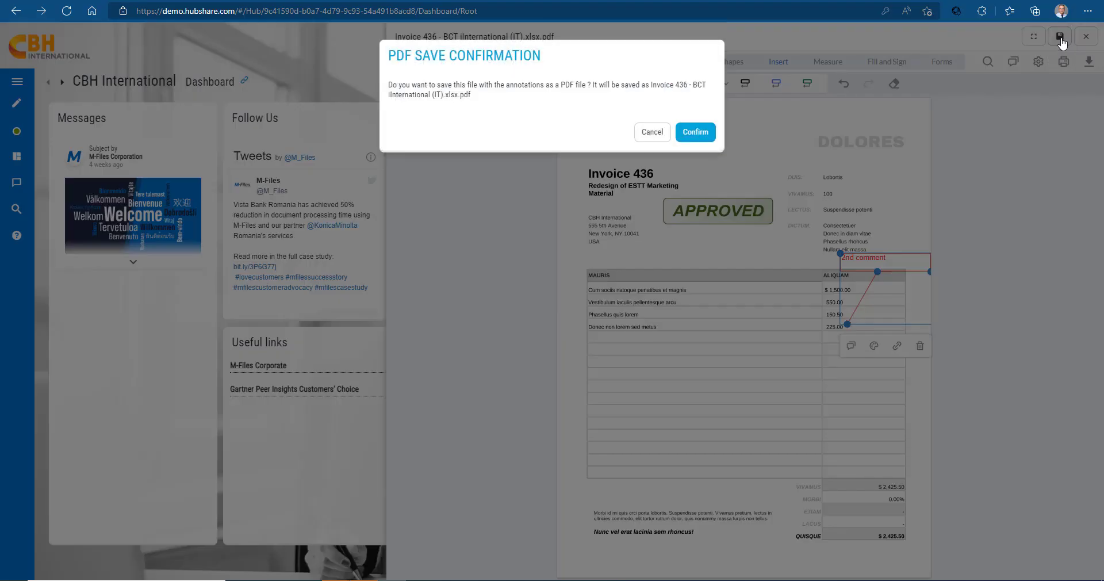
pyautogui.click(696, 132)
pyautogui.click(759, 125)
pyautogui.write('2')
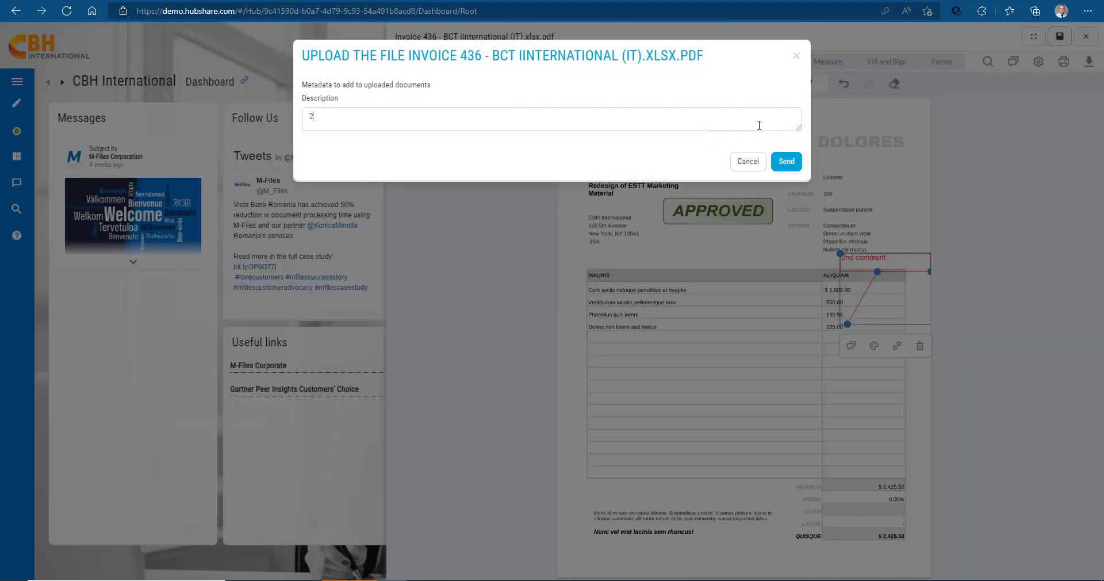
pyautogui.write('nd comment')
pyautogui.press('Return')
pyautogui.click(786, 161)
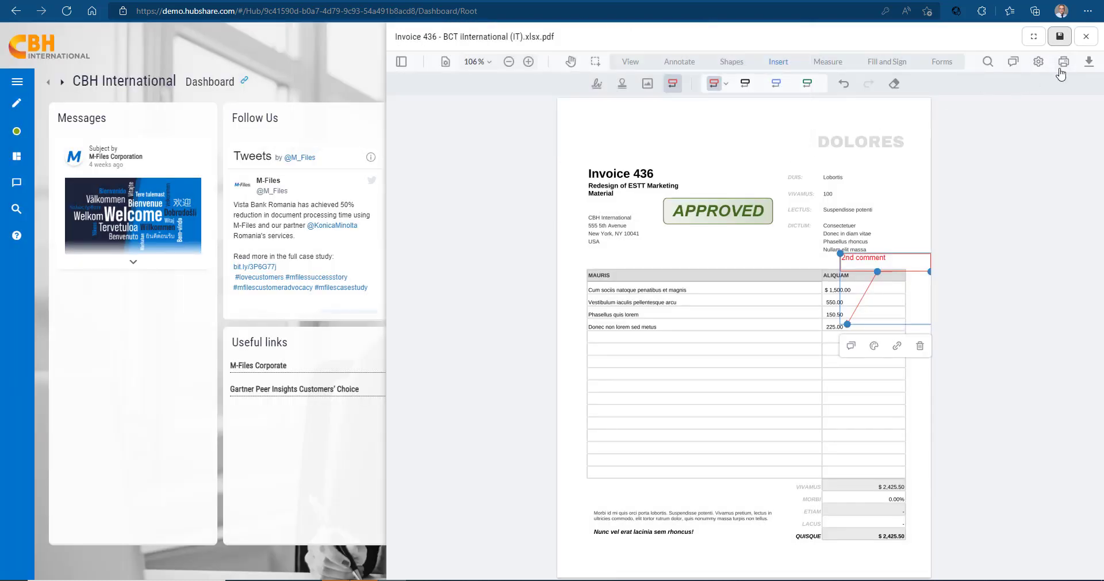
pyautogui.click(1087, 38)
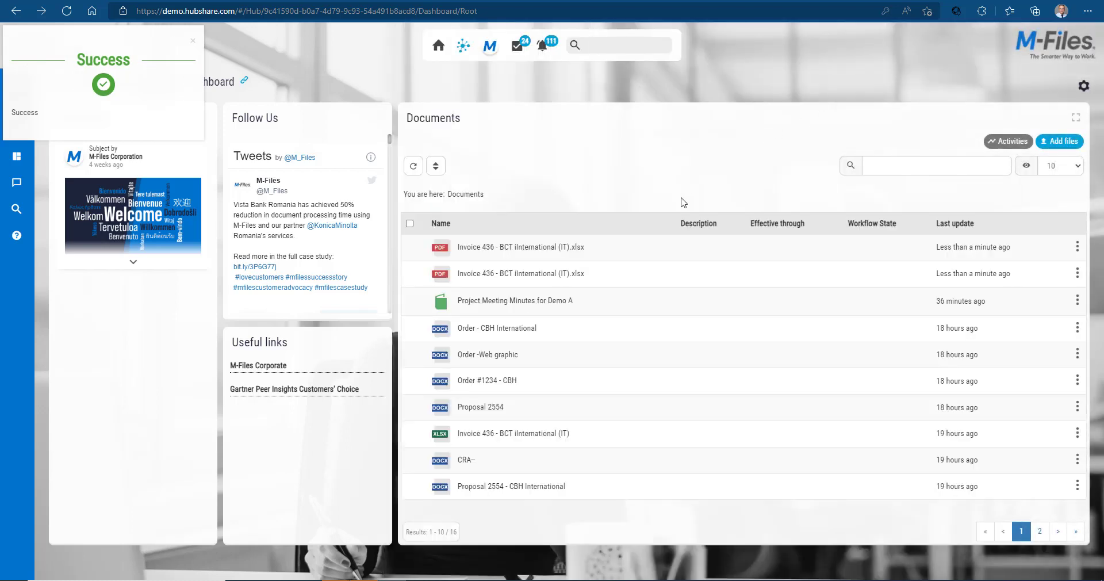
pyautogui.click(627, 248)
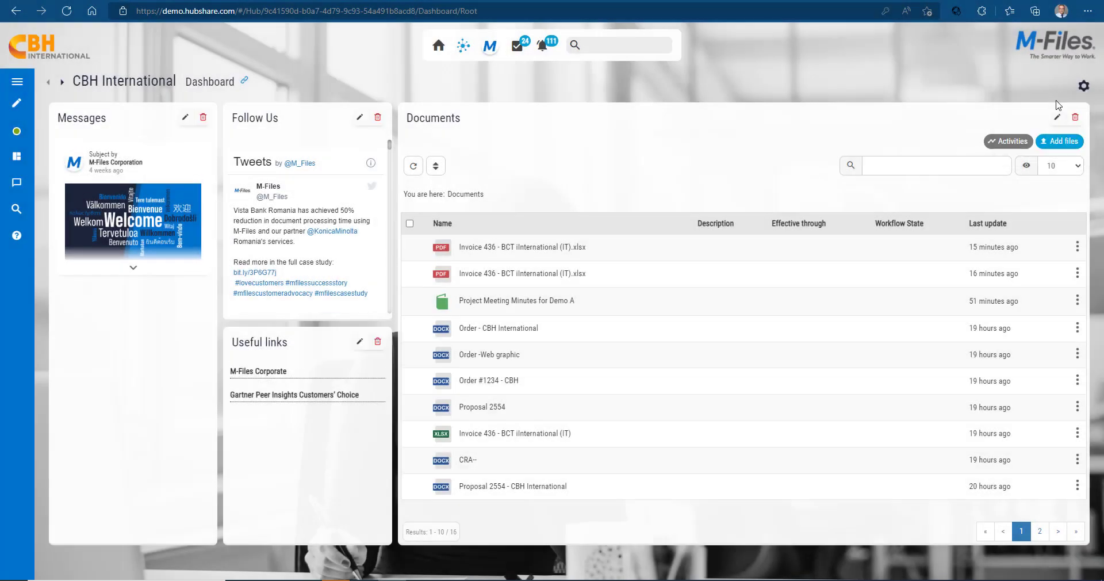
# - Restrict file uploads in the Documents widget to the allowed extension .pdf and save the widget configuration
pyautogui.click(1057, 117)
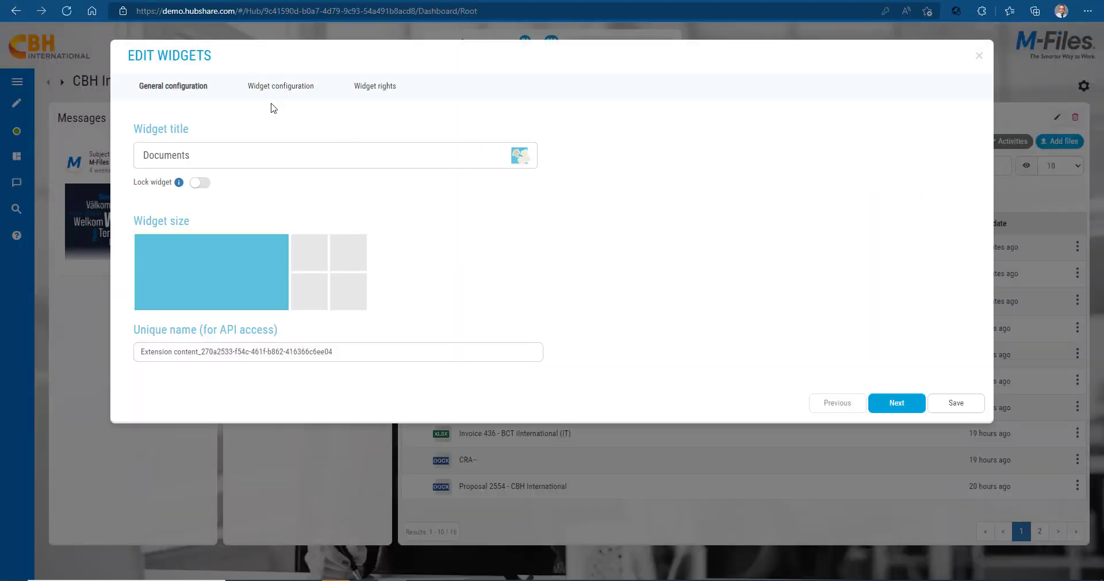
pyautogui.click(263, 87)
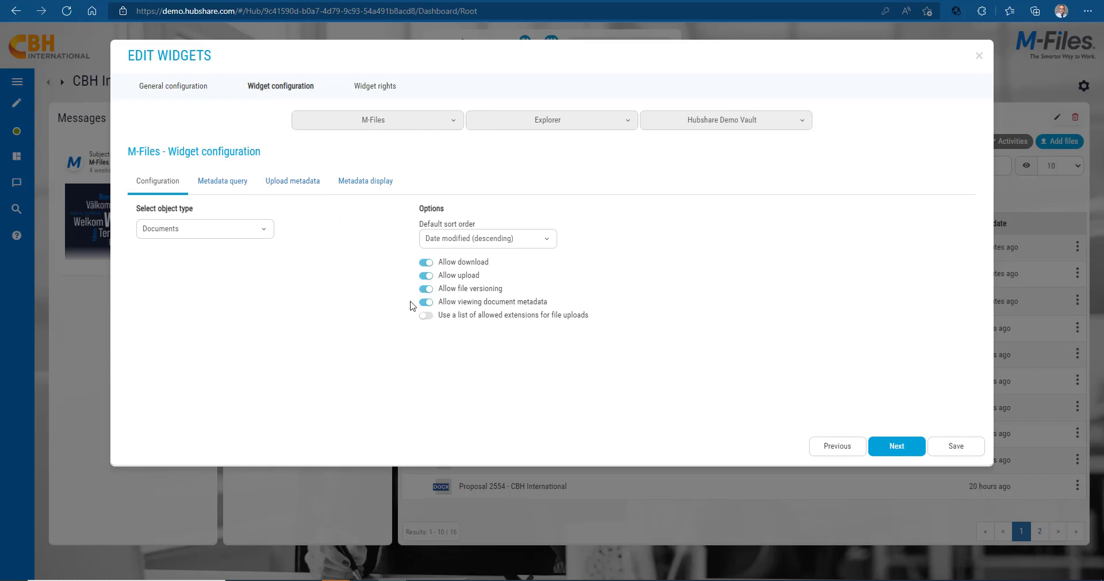
pyautogui.click(430, 317)
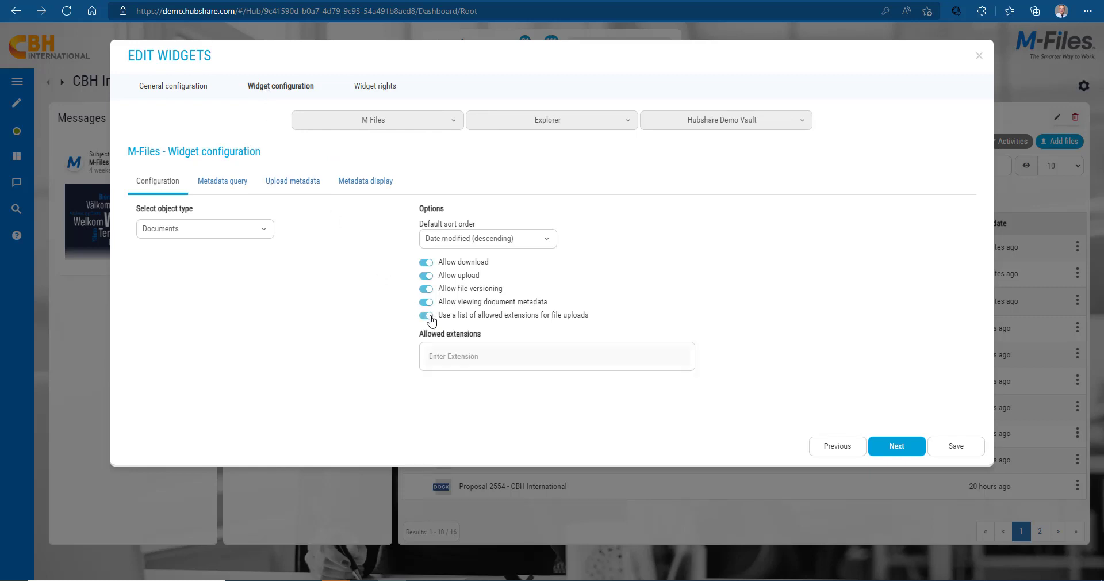
pyautogui.click(442, 352)
pyautogui.write('.pdf')
pyautogui.press('Return')
pyautogui.click(967, 452)
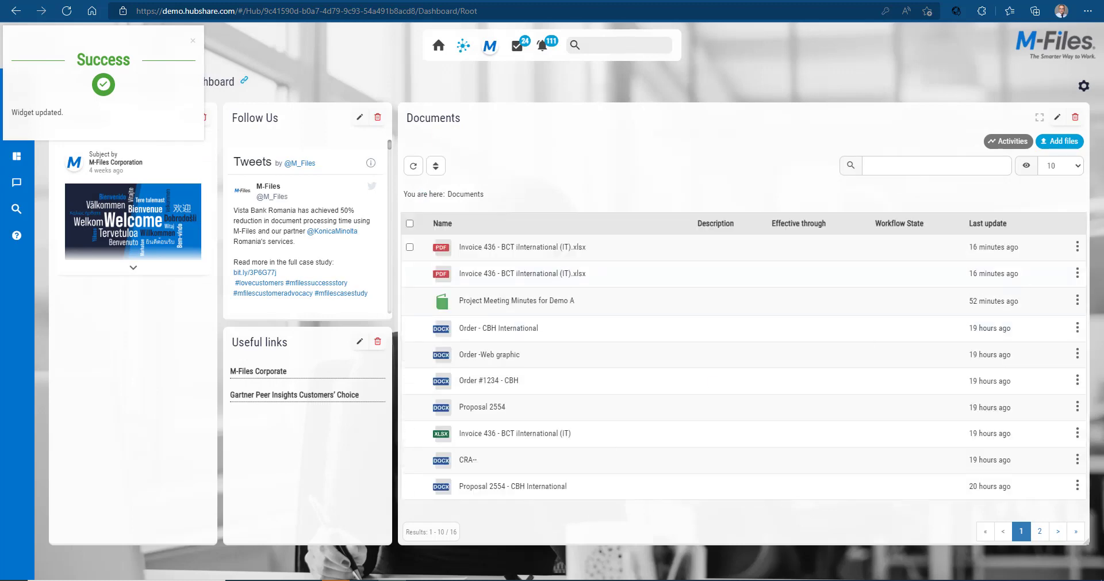
# - Try to upload Project meeting summary.docx from the Demos folder to the Documents widget
pyautogui.click(1064, 141)
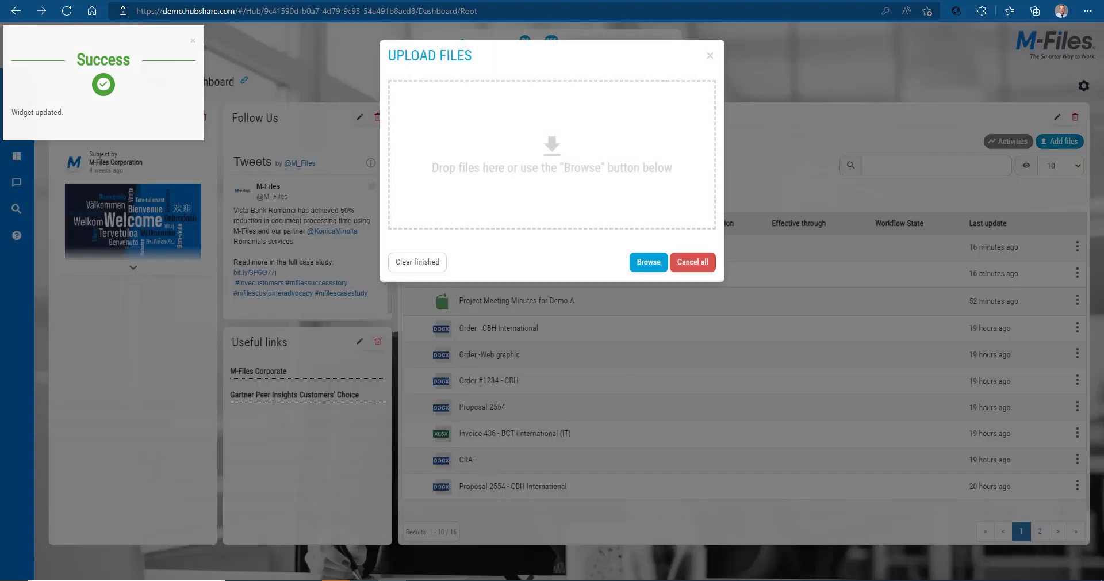
pyautogui.click(308, 580)
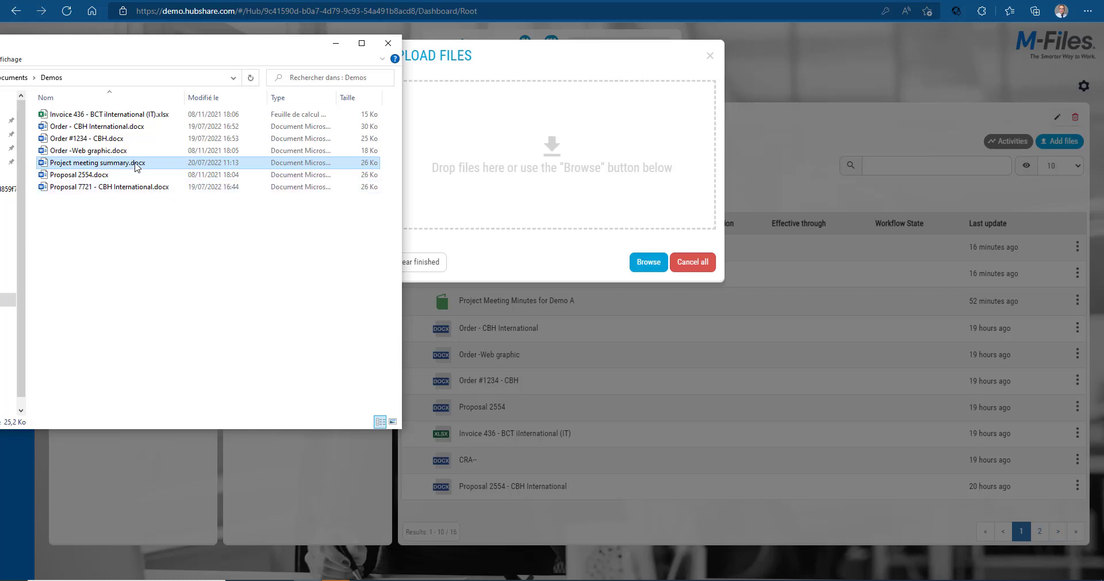
pyautogui.moveTo(136, 166); pyautogui.dragTo(528, 156)
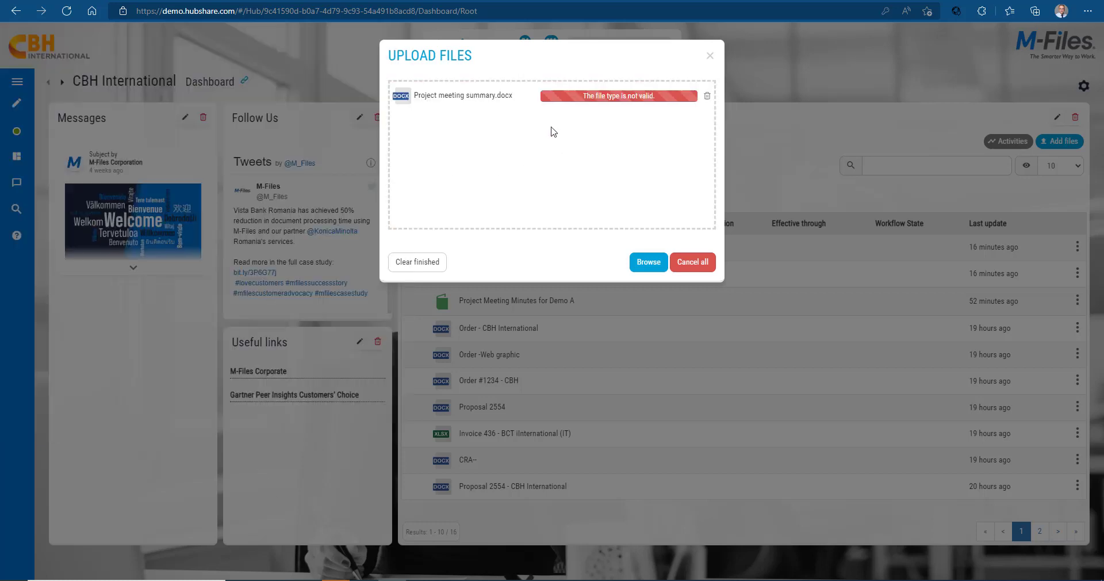